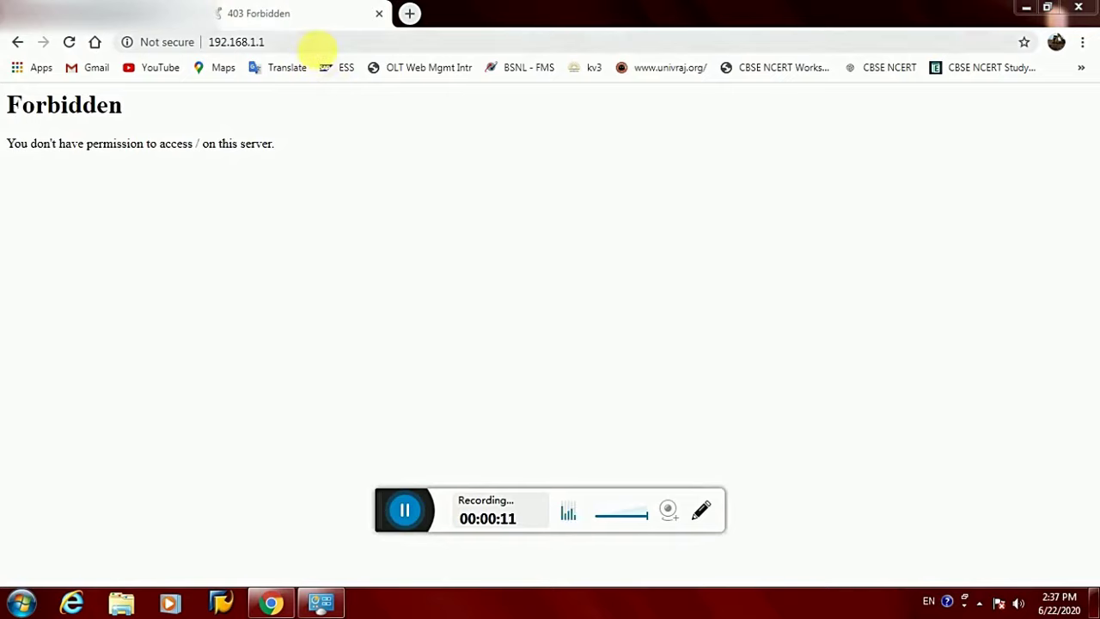
Reload the 192.168.1.1 router page in Chrome
click(318, 48)
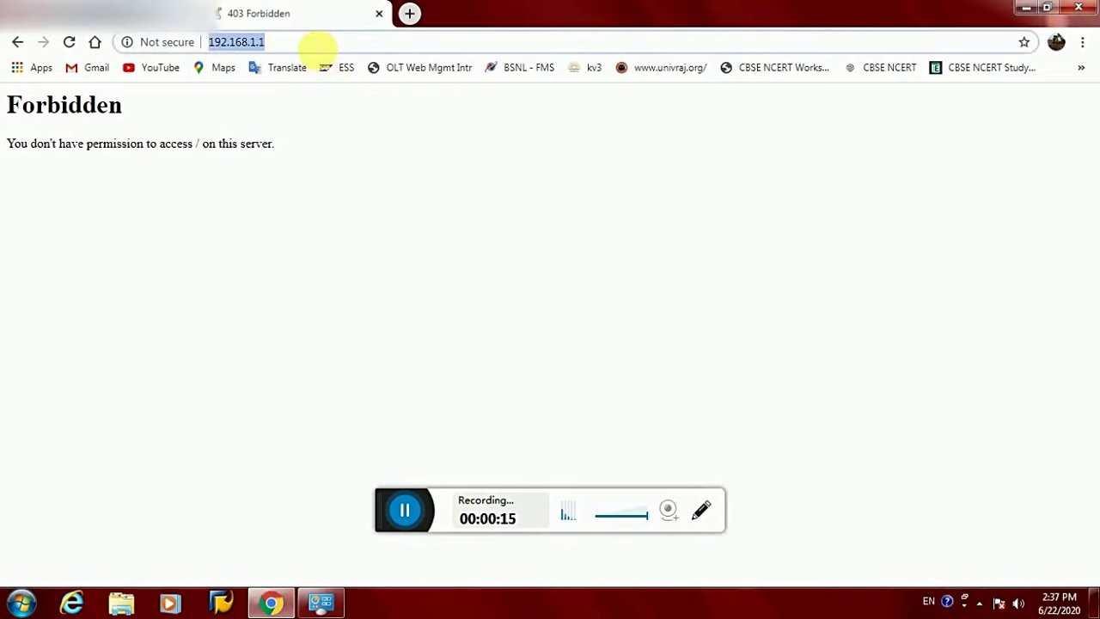
key(Return)
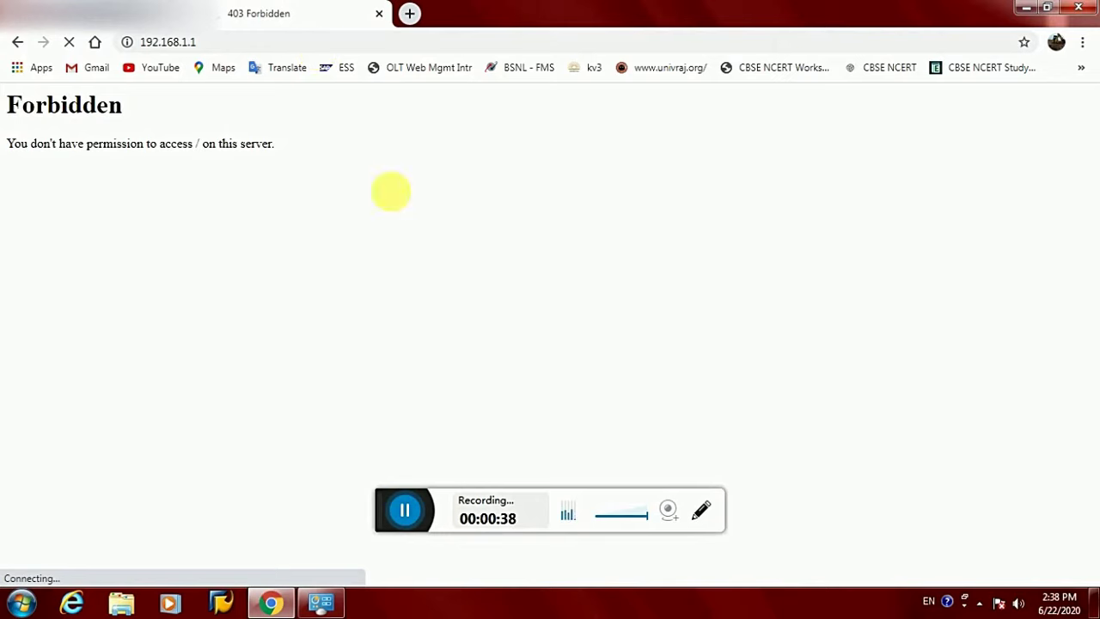
Open Local Area Connection's TCP/IPv4 properties through the Network and Sharing Center
click(982, 604)
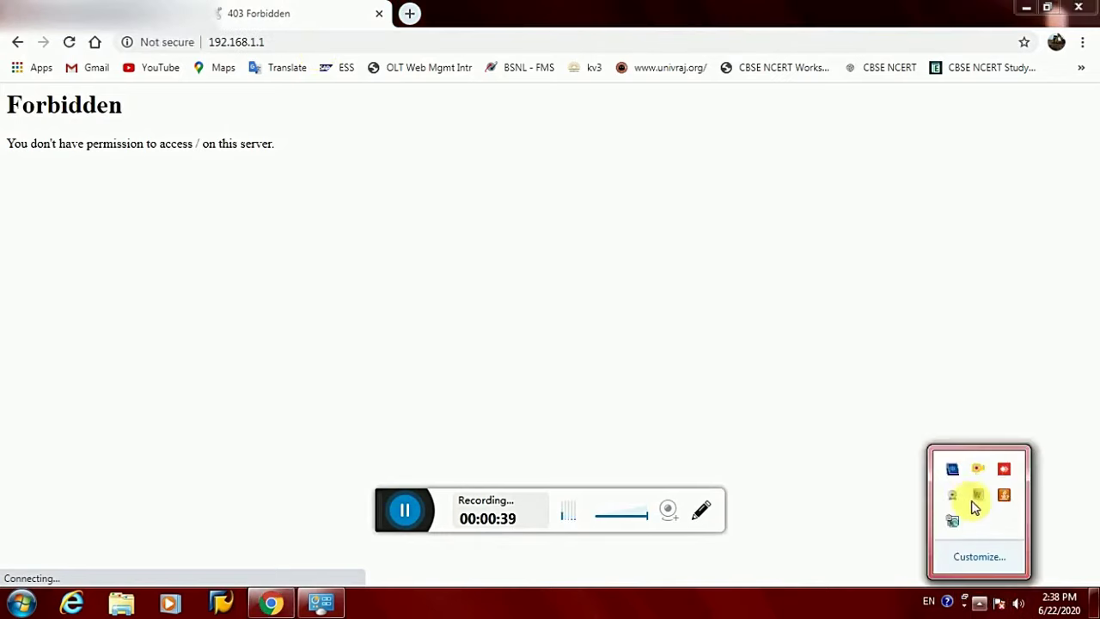
right_click(950, 518)
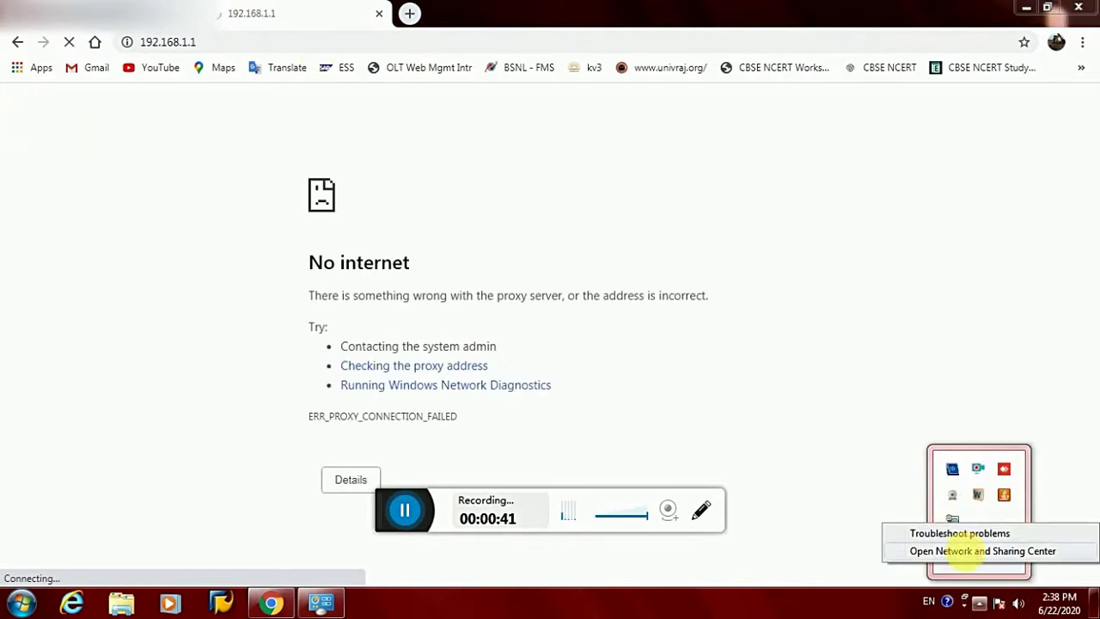
click(969, 550)
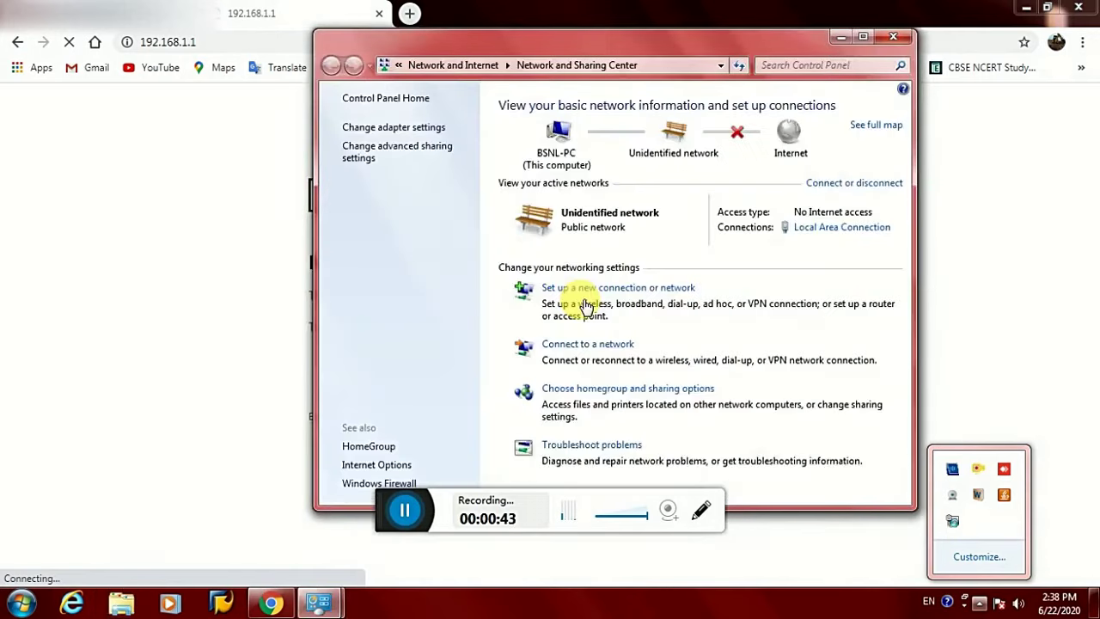
click(829, 231)
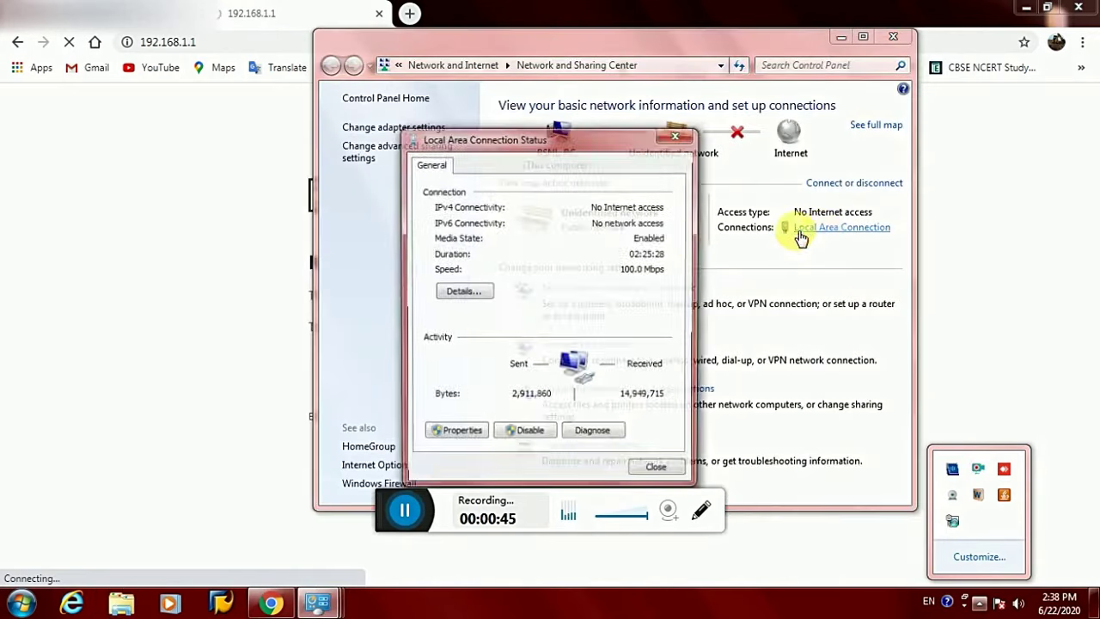
click(468, 432)
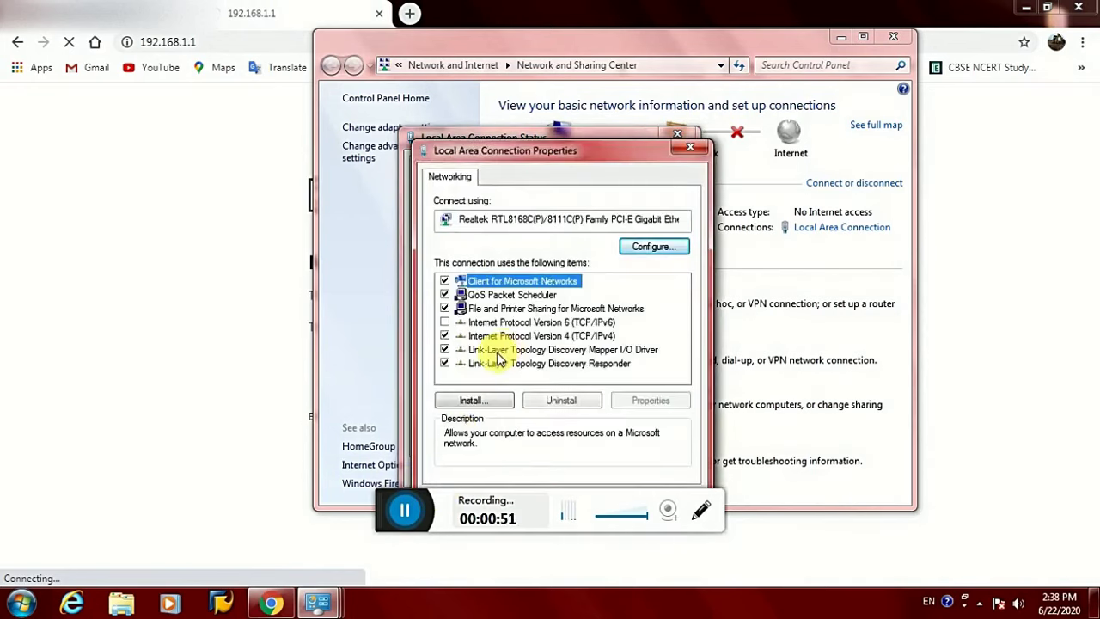
double_click(481, 335)
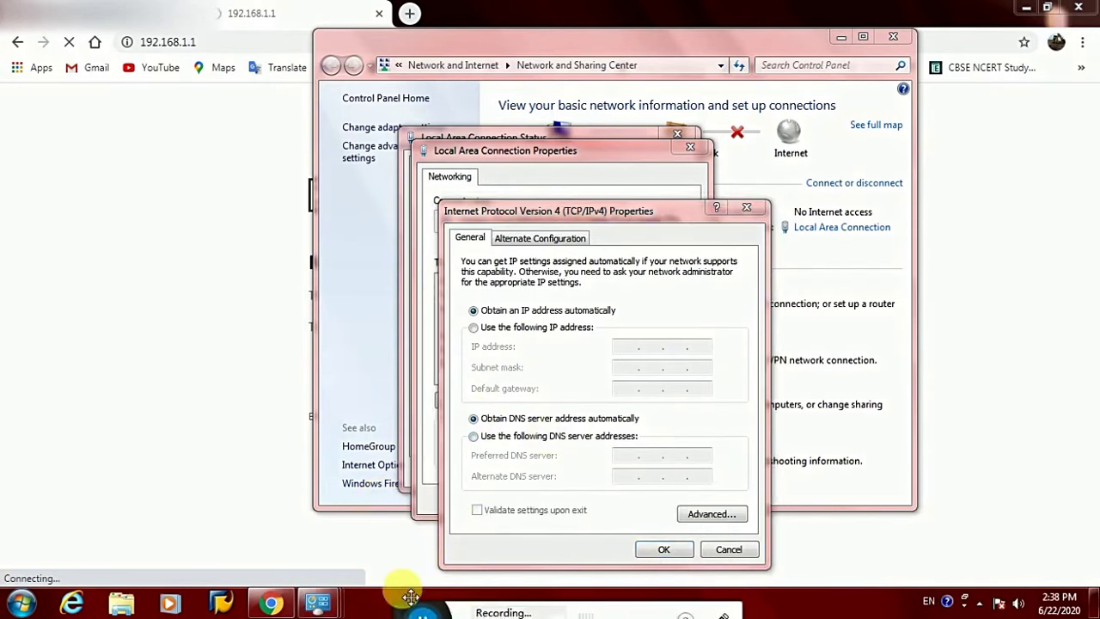
Enter static IP 192.168.1.5, mask 255.255.255.0 and gateway 192.168.1.1 for Local Area Connection
click(522, 327)
click(634, 349)
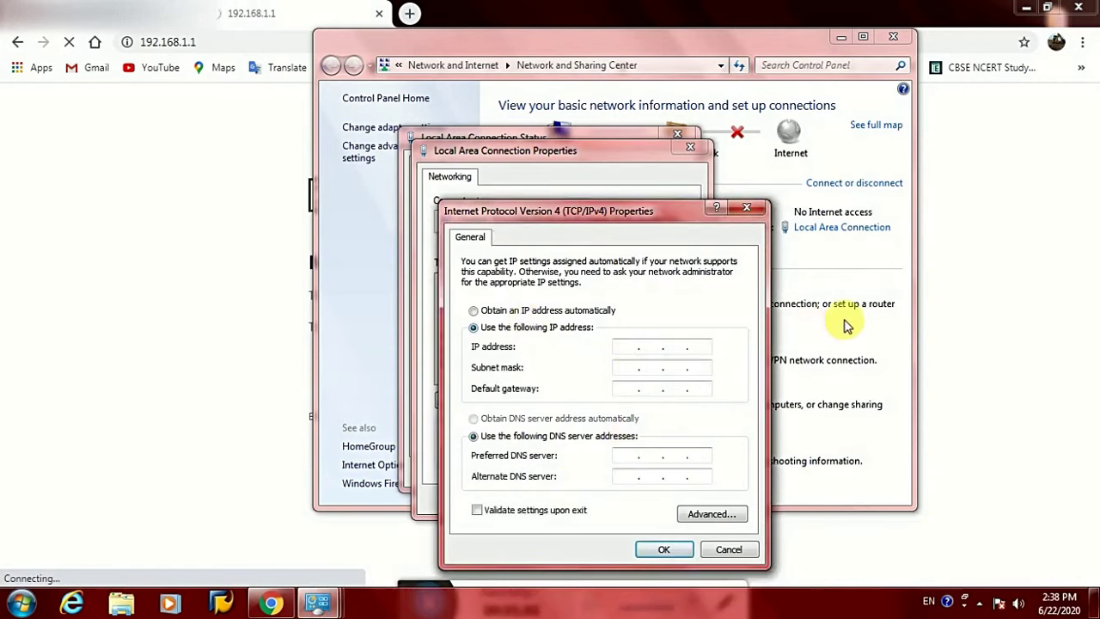
text(192168)
key(Tab)
key(Tab)
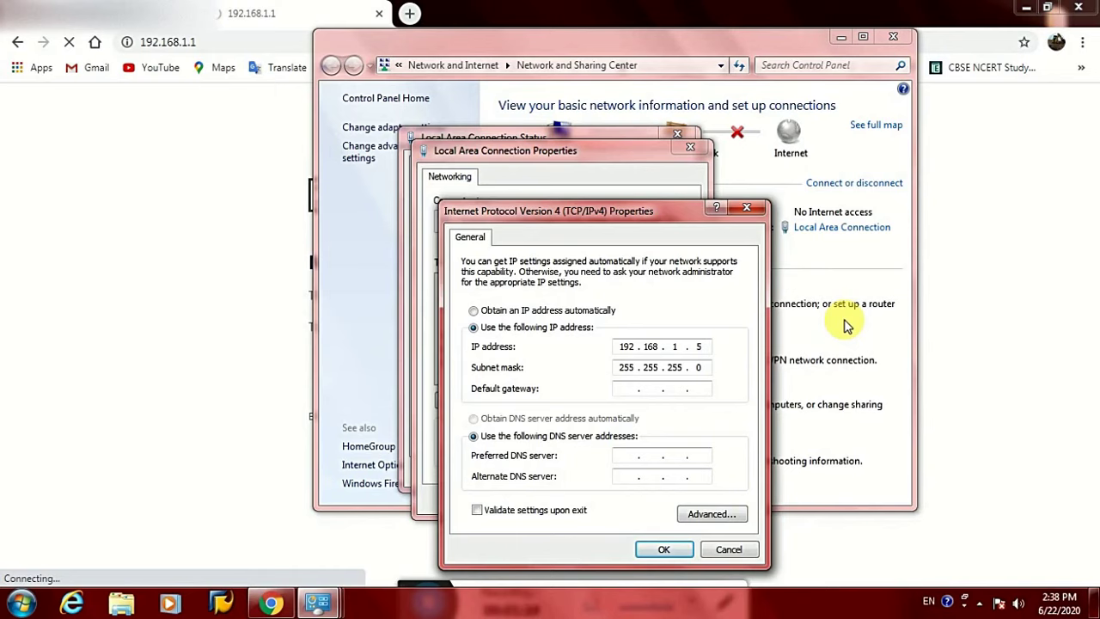
text(192168)
text(12)
key(BackSpace)
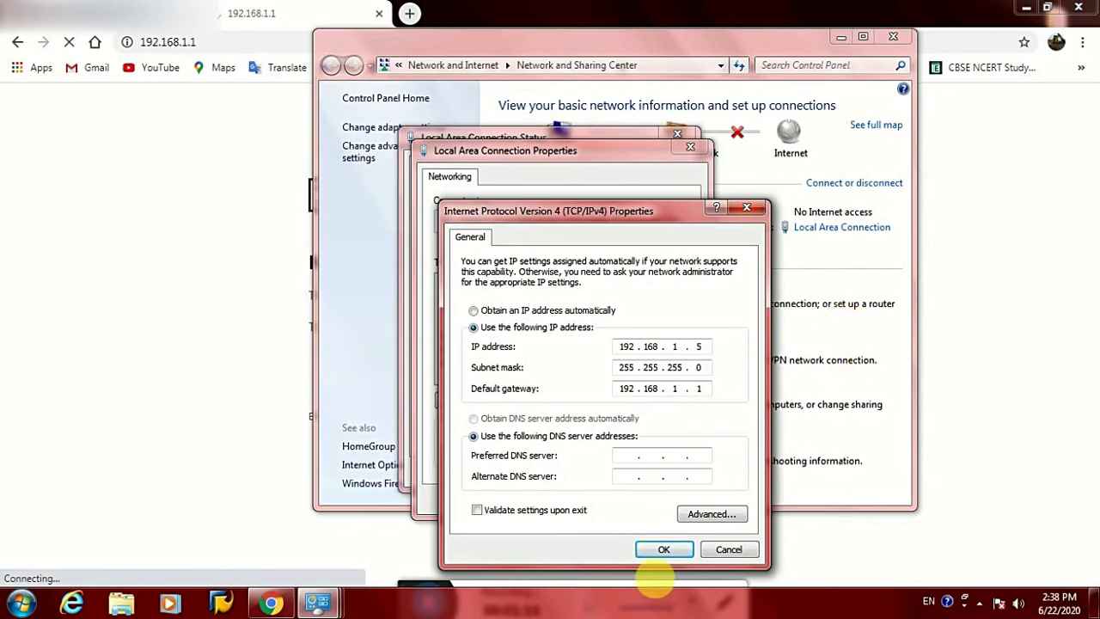
Confirm the IPv4 settings, close the connection windows and choose Home network as the location
click(665, 550)
click(606, 499)
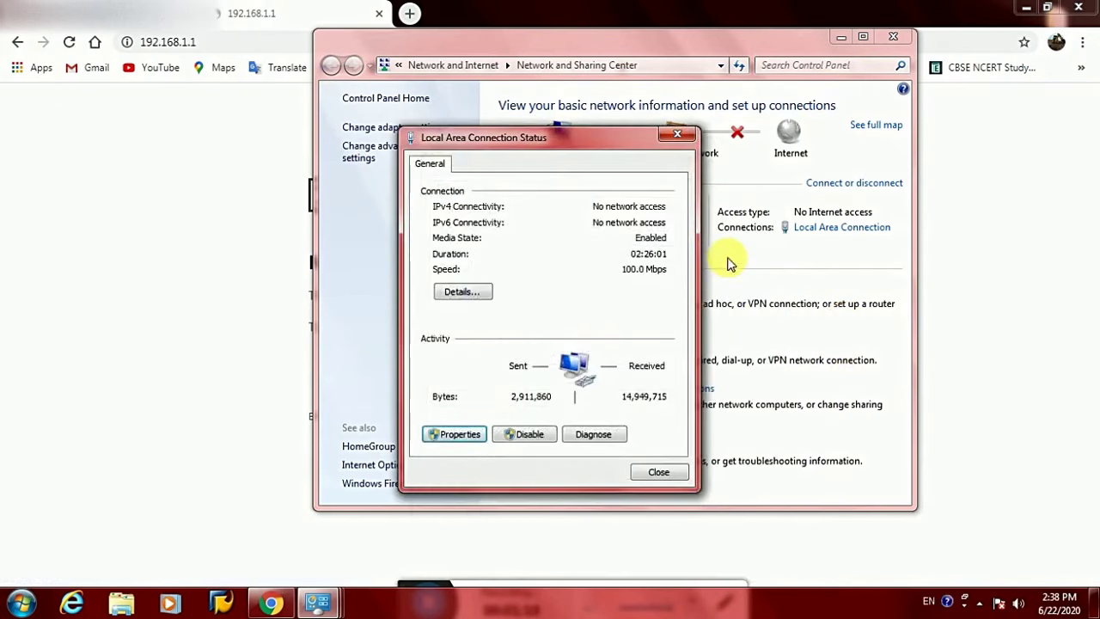
click(660, 475)
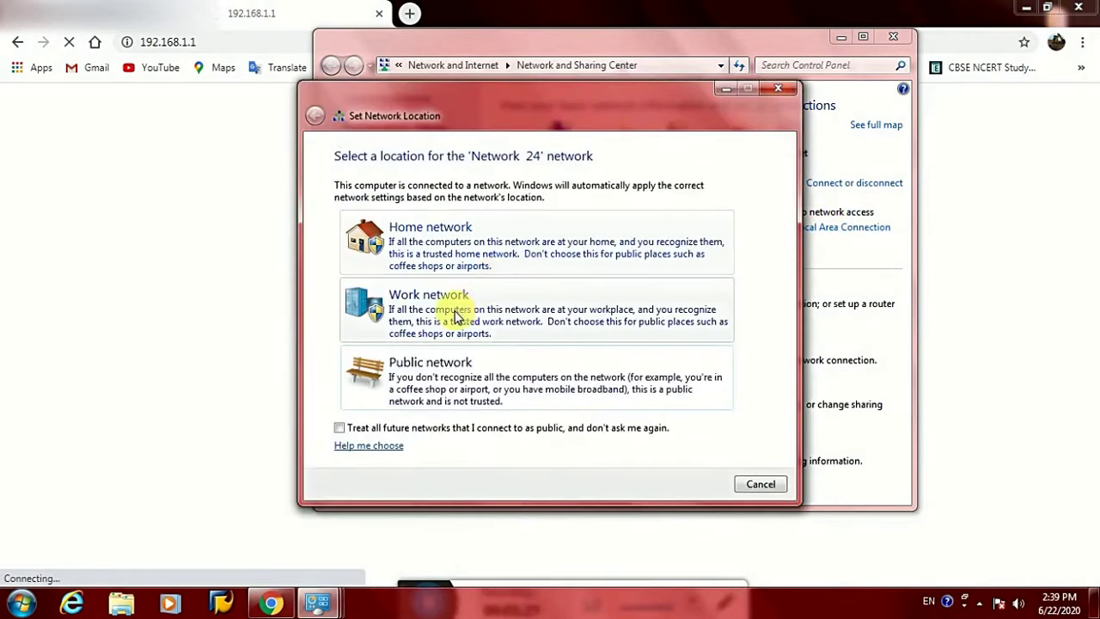
click(450, 249)
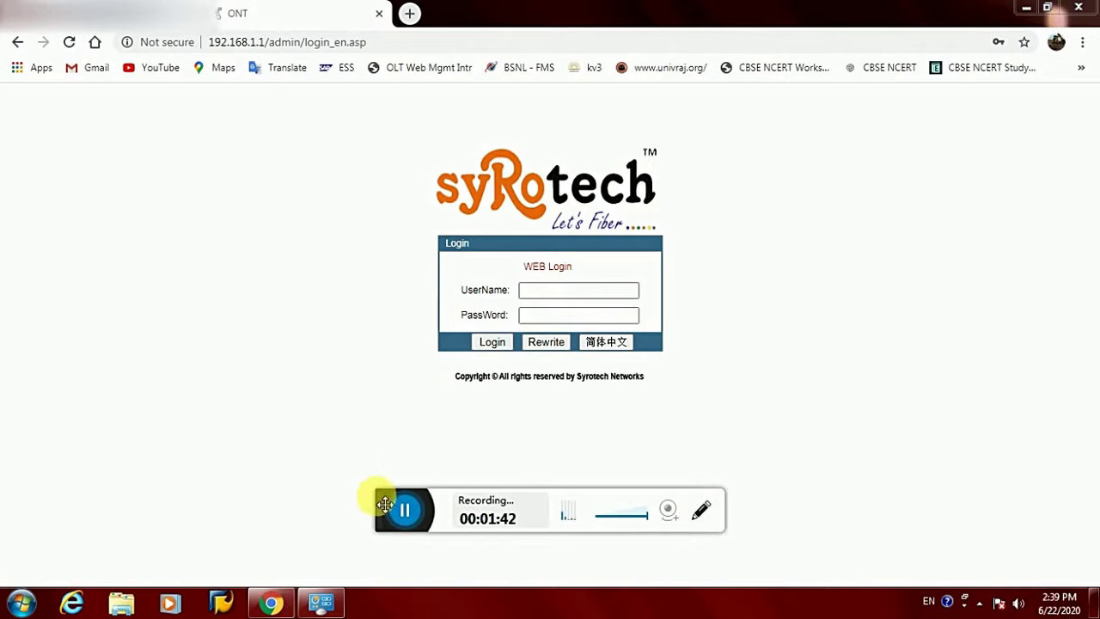
Log in to the ONT as admin, dismissing the bad-password error and retrying
drag(374, 500, 420, 596)
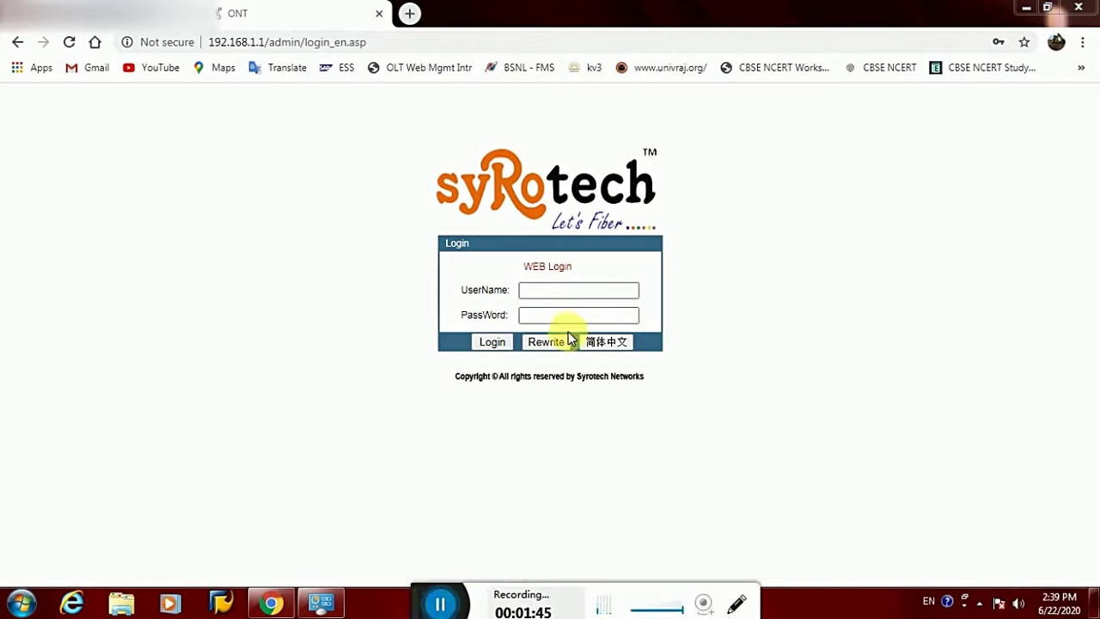
click(556, 292)
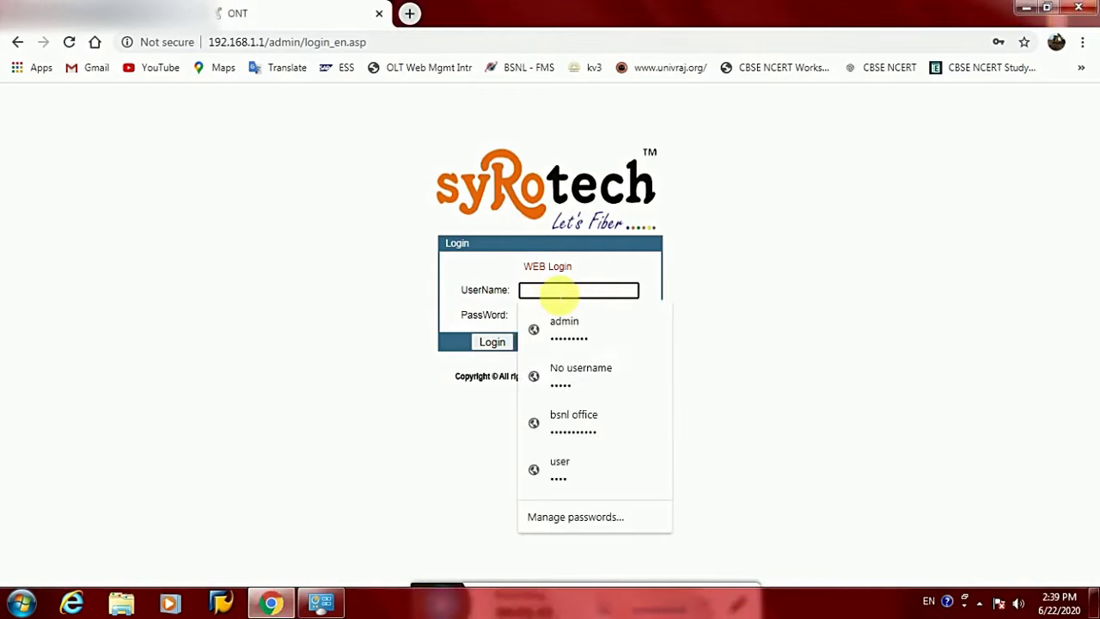
text(ad)
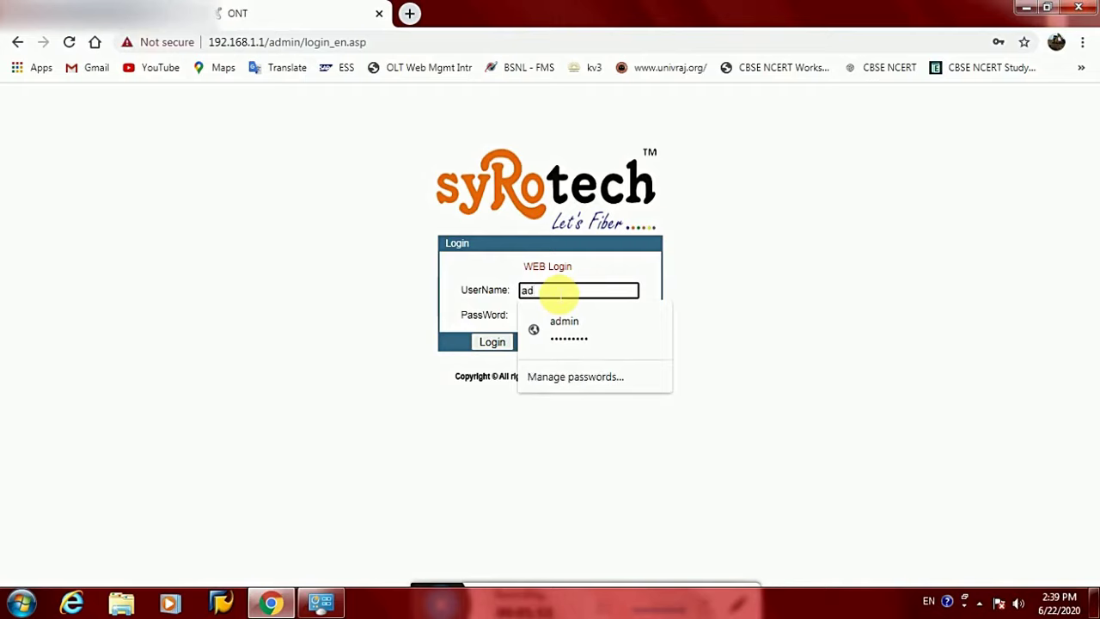
text(min)
key(Tab)
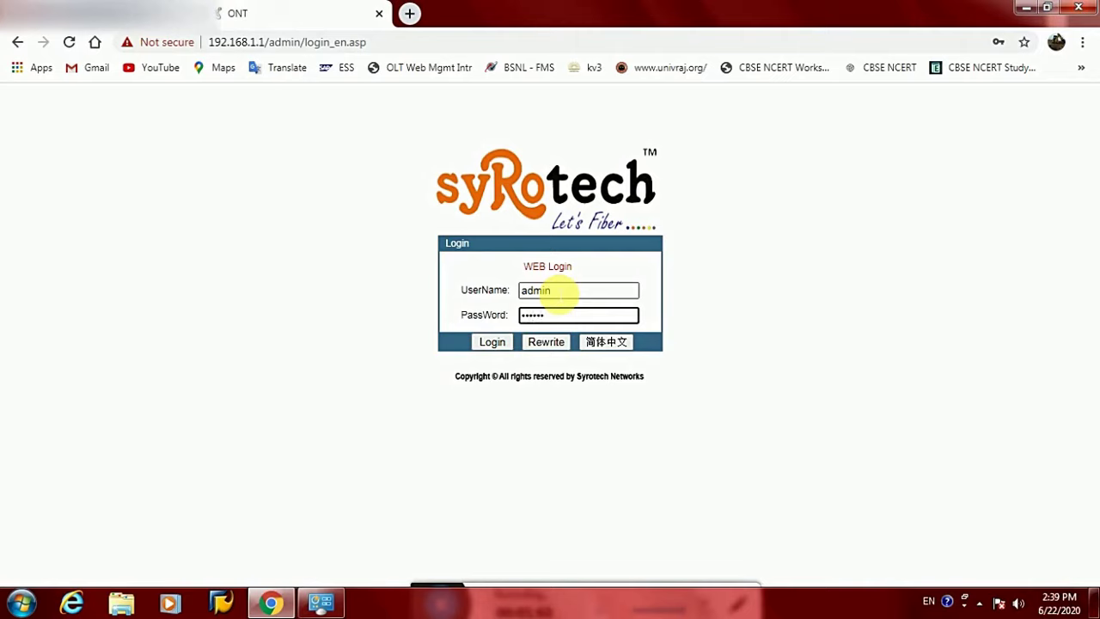
key(Return)
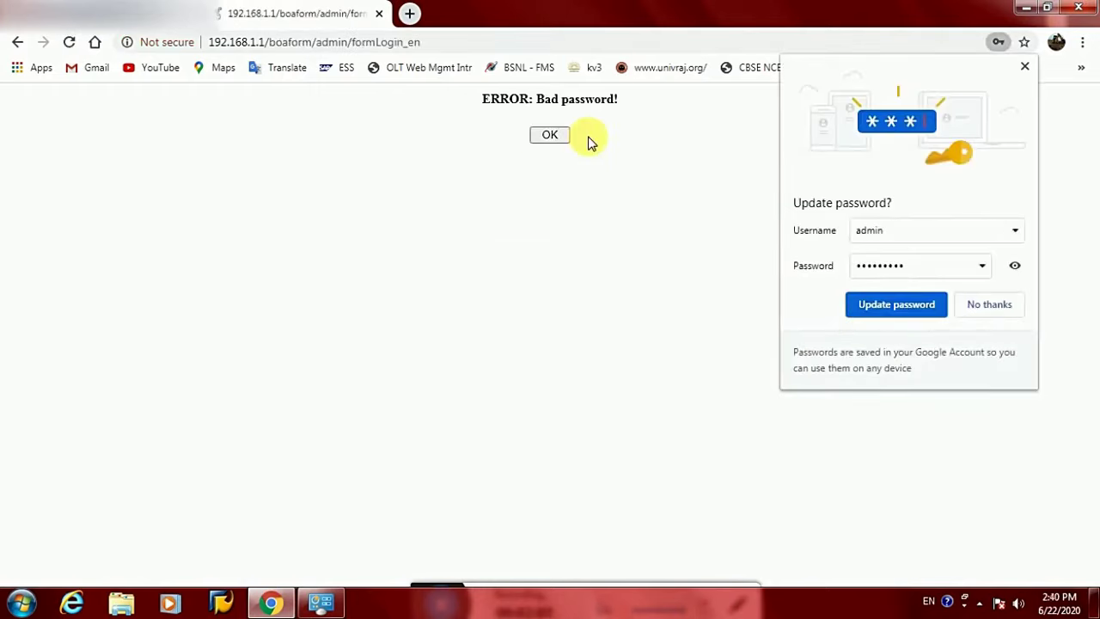
click(553, 135)
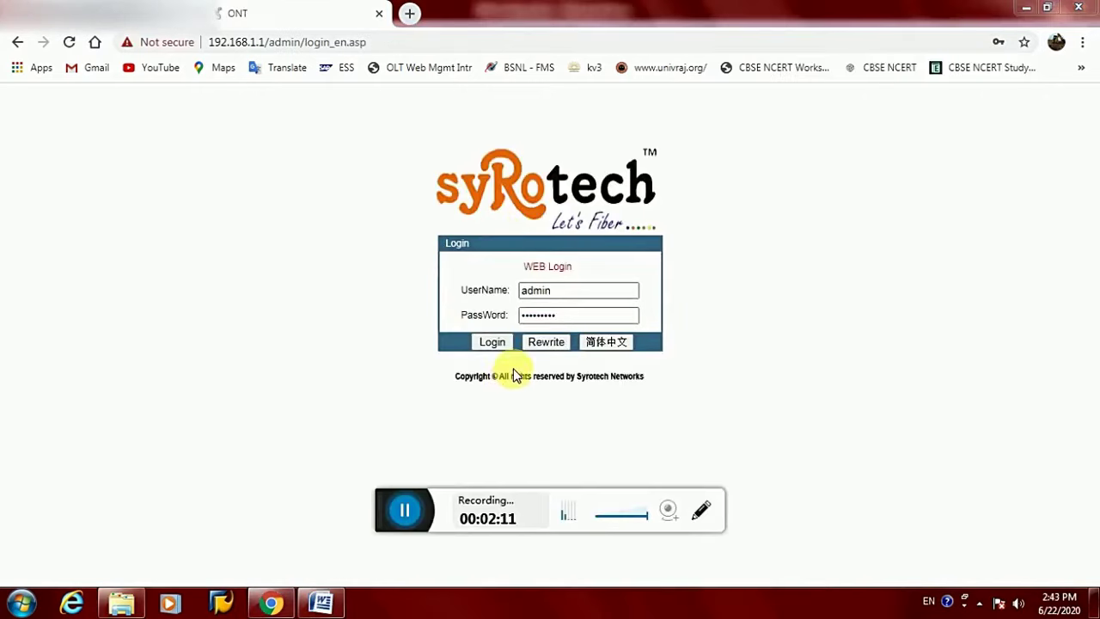
click(493, 344)
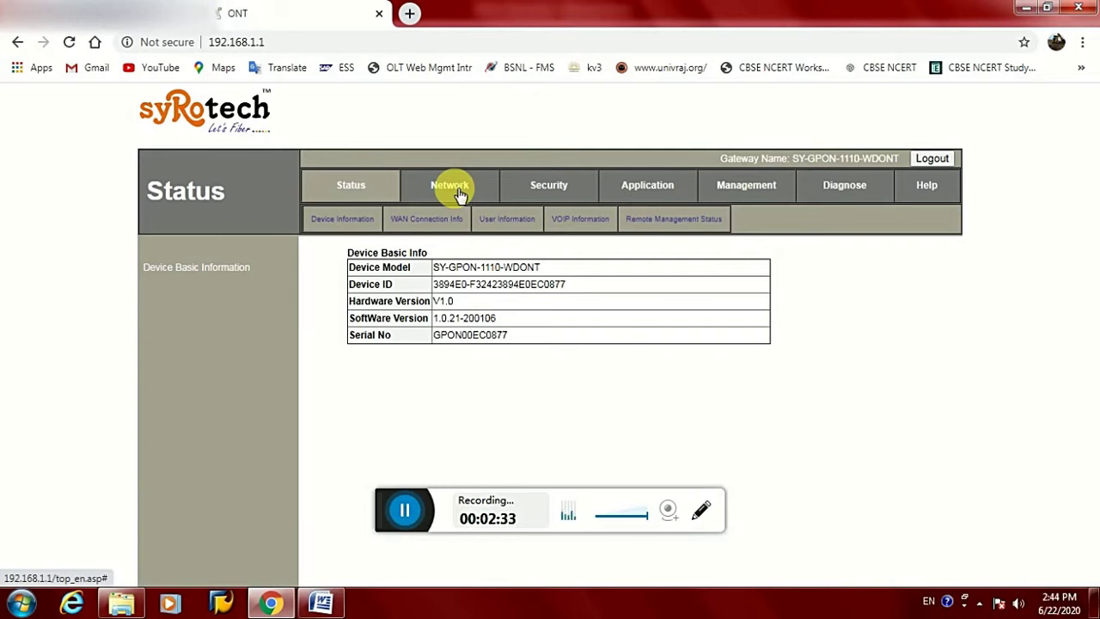
Load firmware file Upgrade_Syr…-200401.tar on Management > Device Management > Upgrade and start the upgrade
click(756, 191)
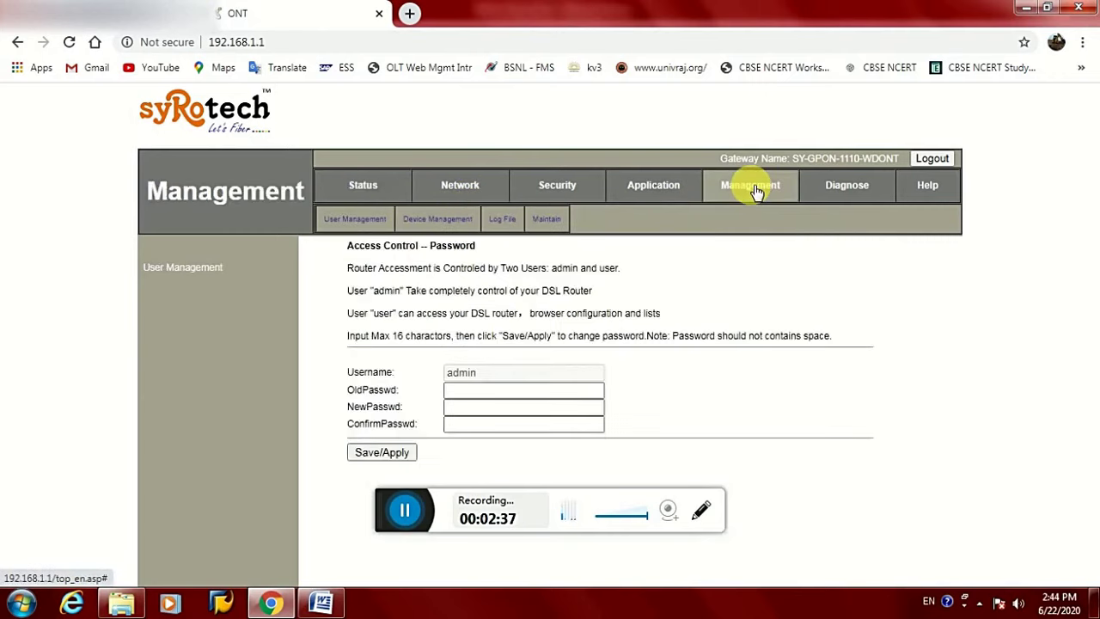
click(448, 221)
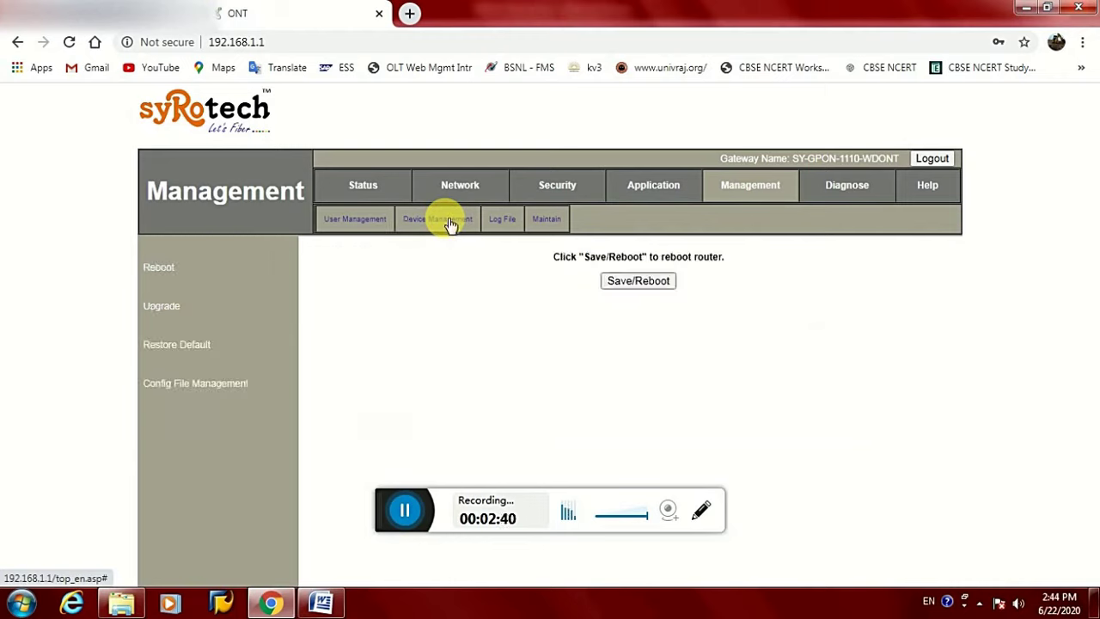
click(163, 309)
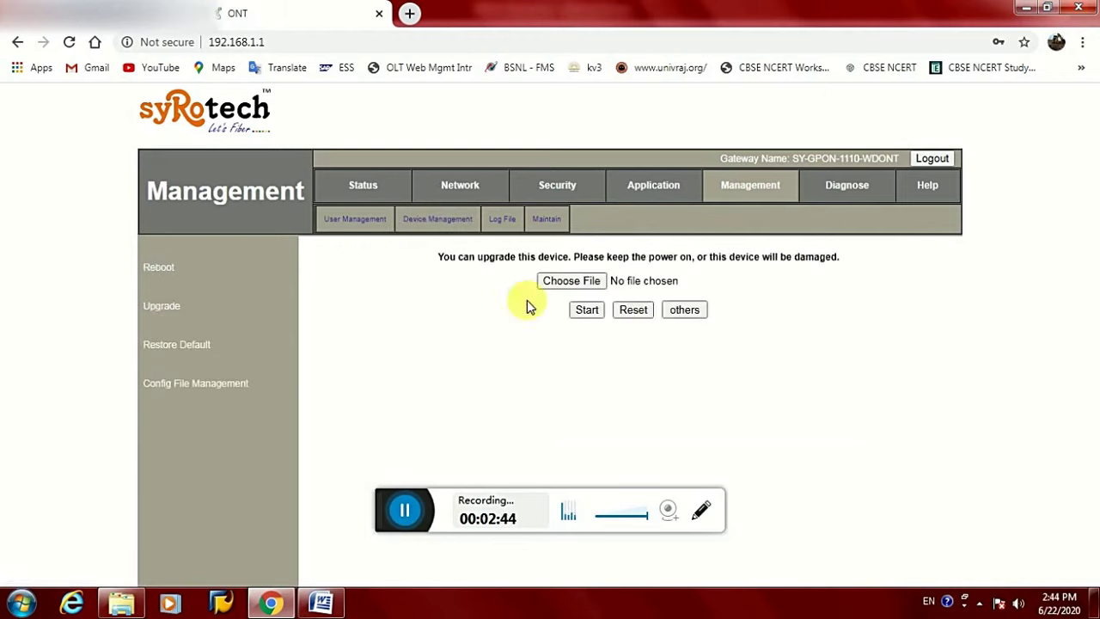
click(584, 286)
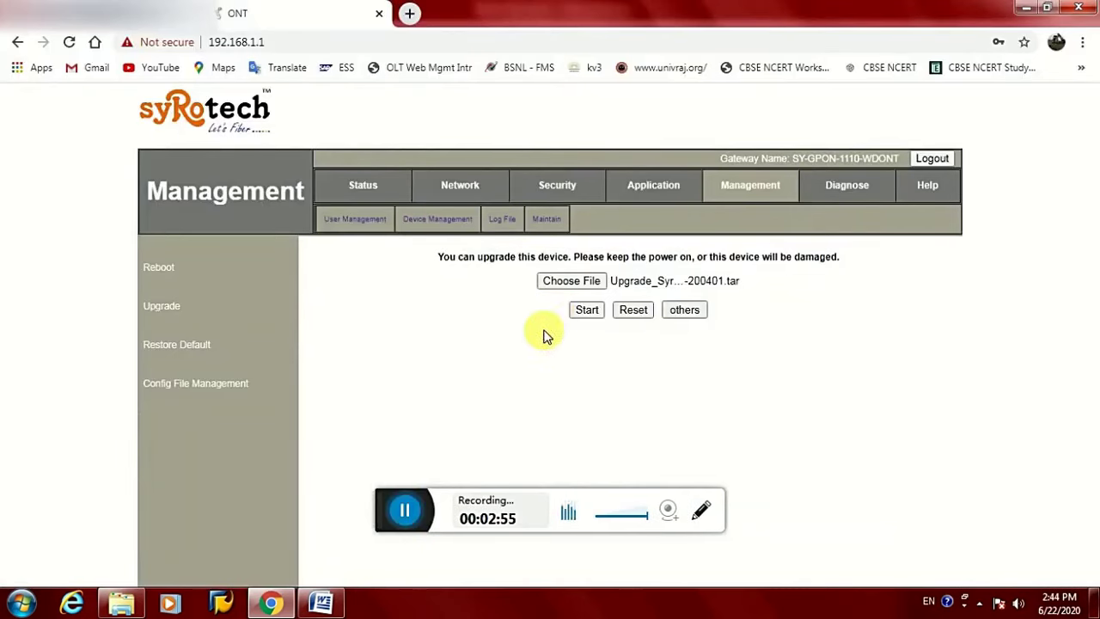
click(387, 513)
drag(387, 513, 404, 601)
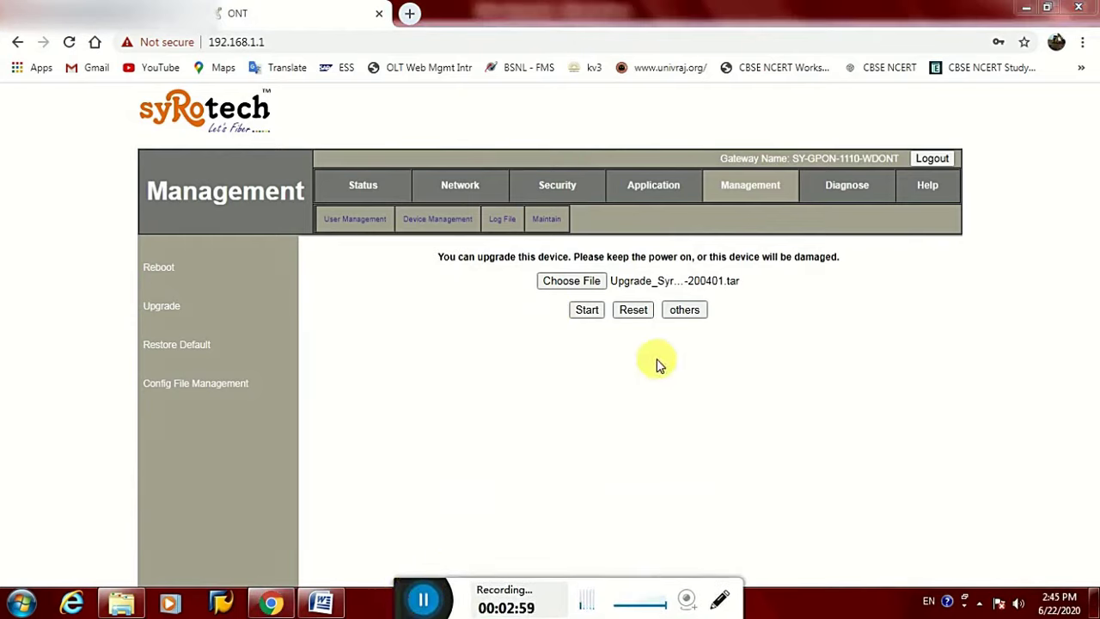
click(591, 313)
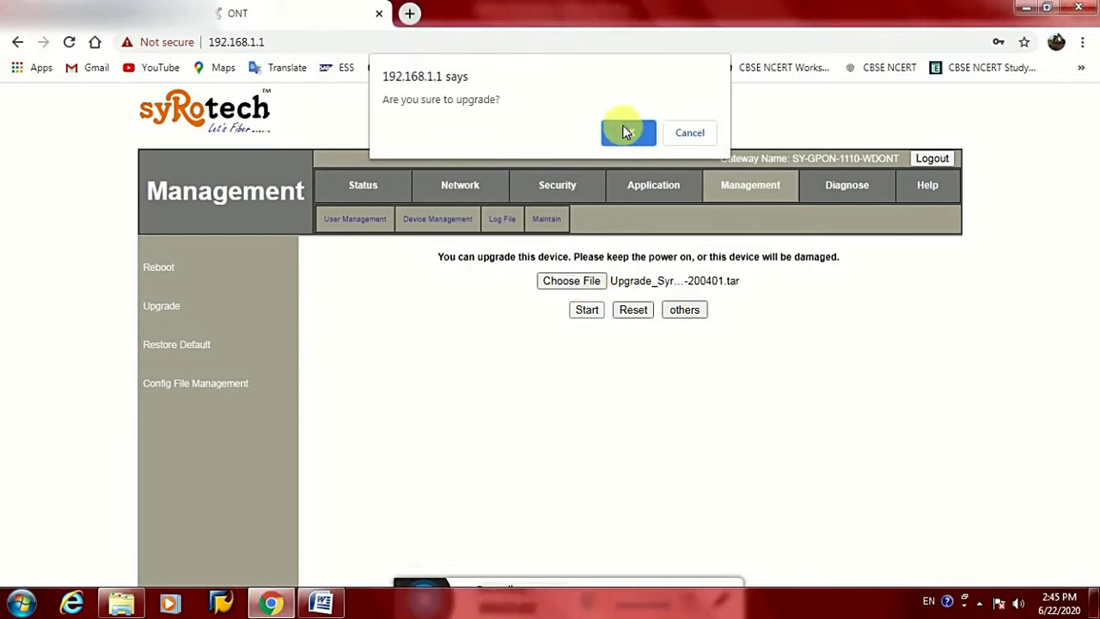
Confirm the firmware upgrade and wait for the ONT to reboot to its login page
click(624, 131)
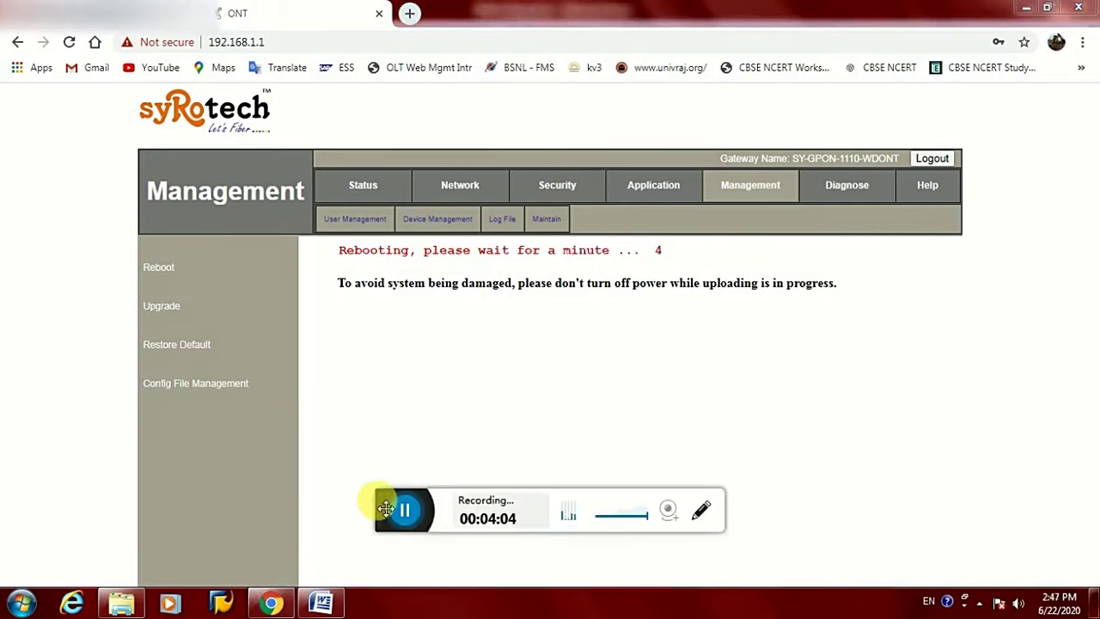
drag(387, 520, 400, 617)
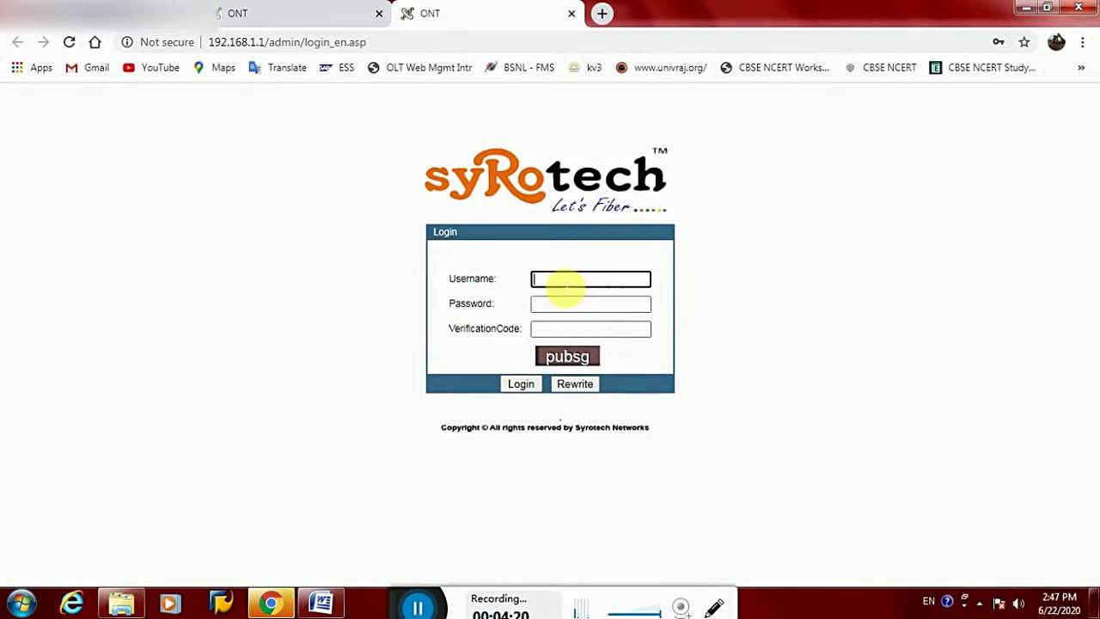
Log in as admin with the account password and the displayed verification code
click(564, 283)
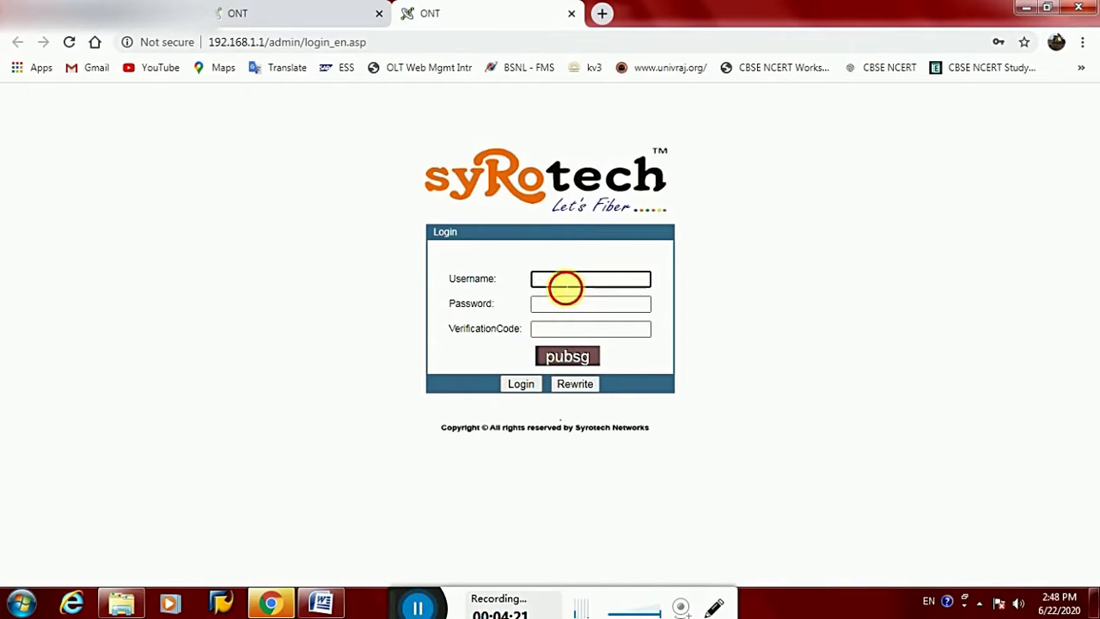
text(a)
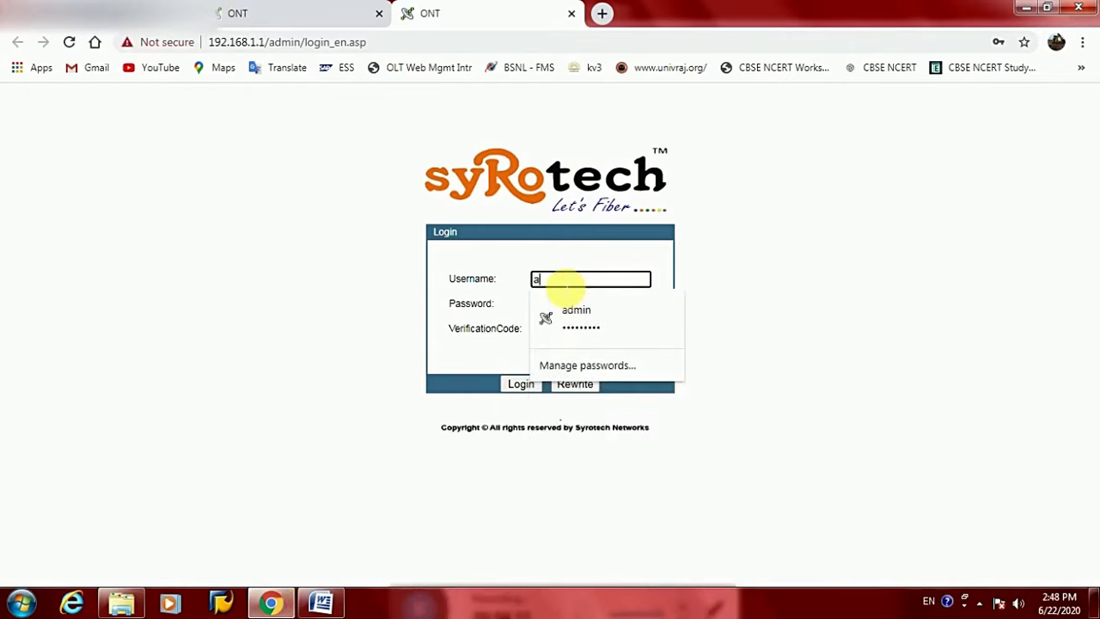
text(dmin)
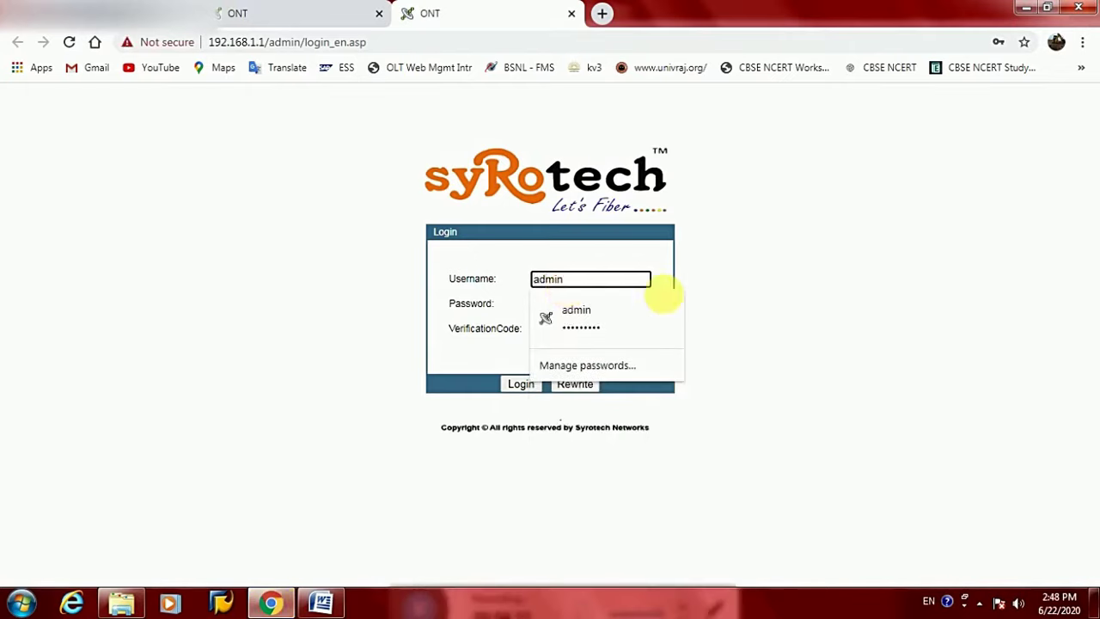
click(622, 317)
click(614, 305)
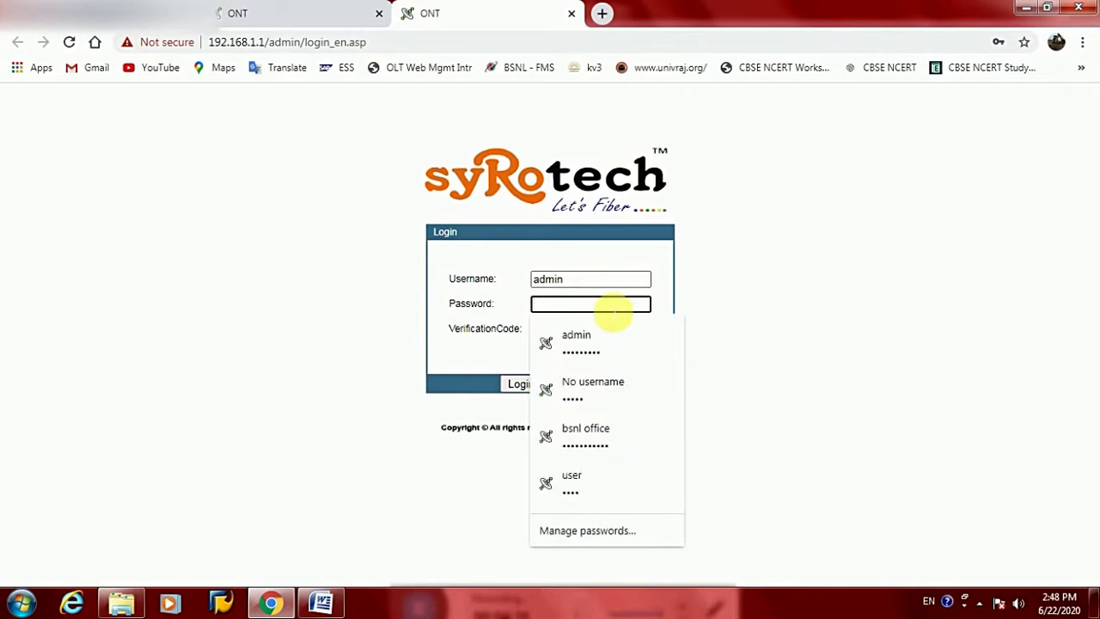
text(****)
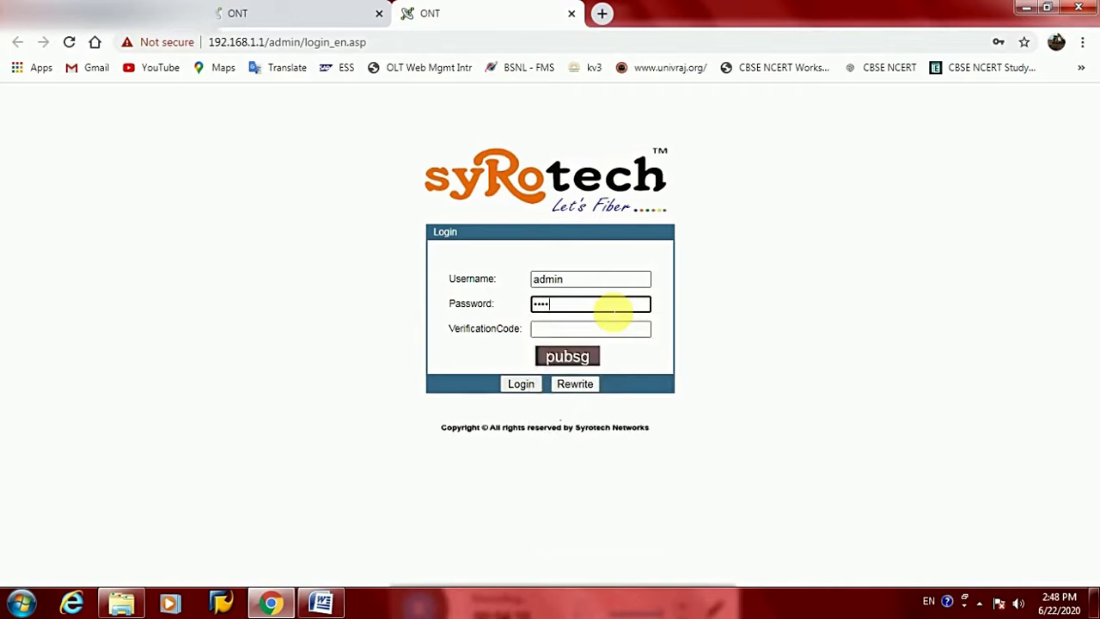
text(*******)
key(Tab)
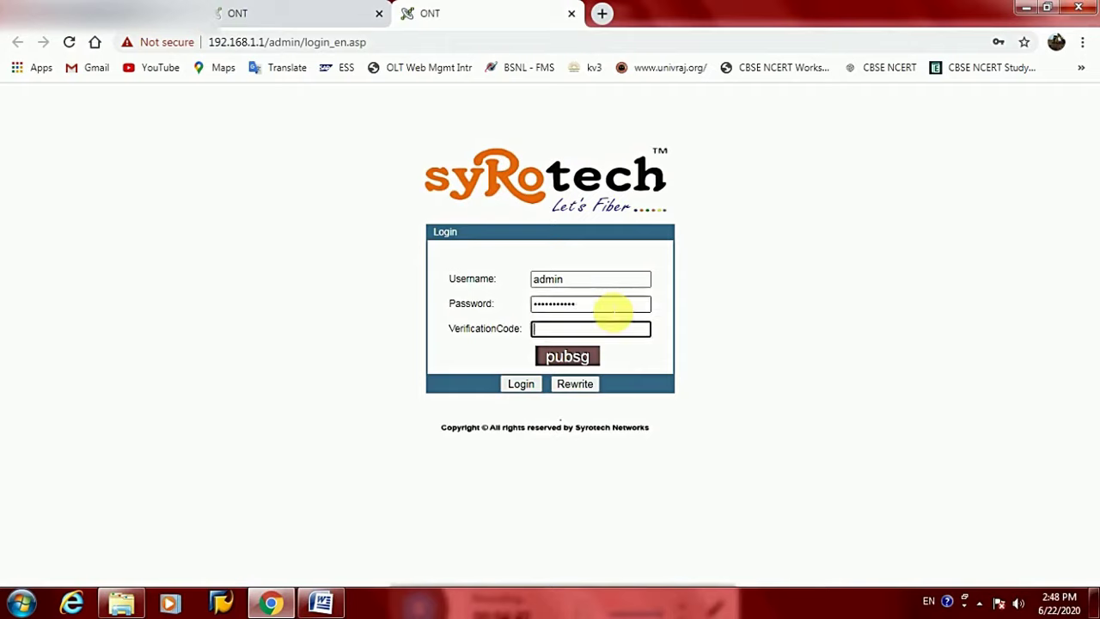
text(p)
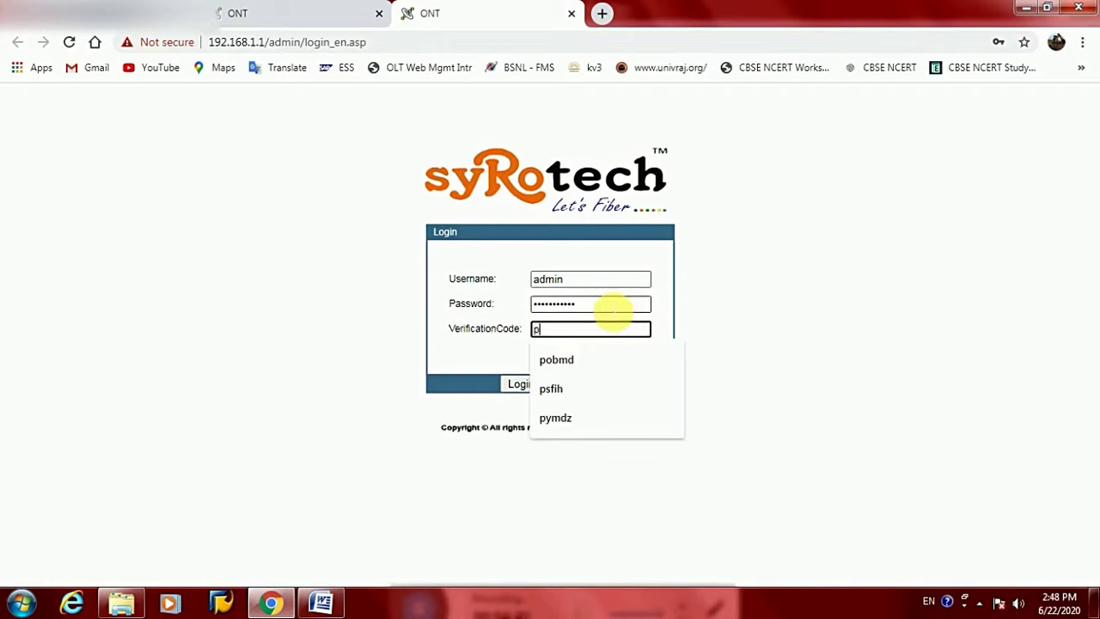
text(u)
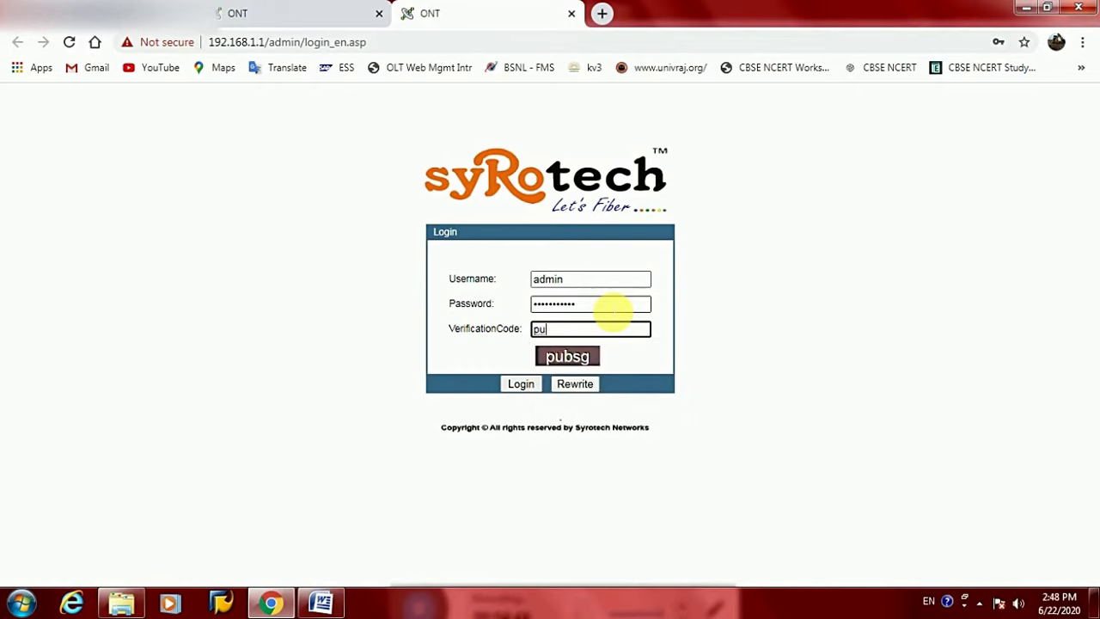
text(bsg)
click(522, 383)
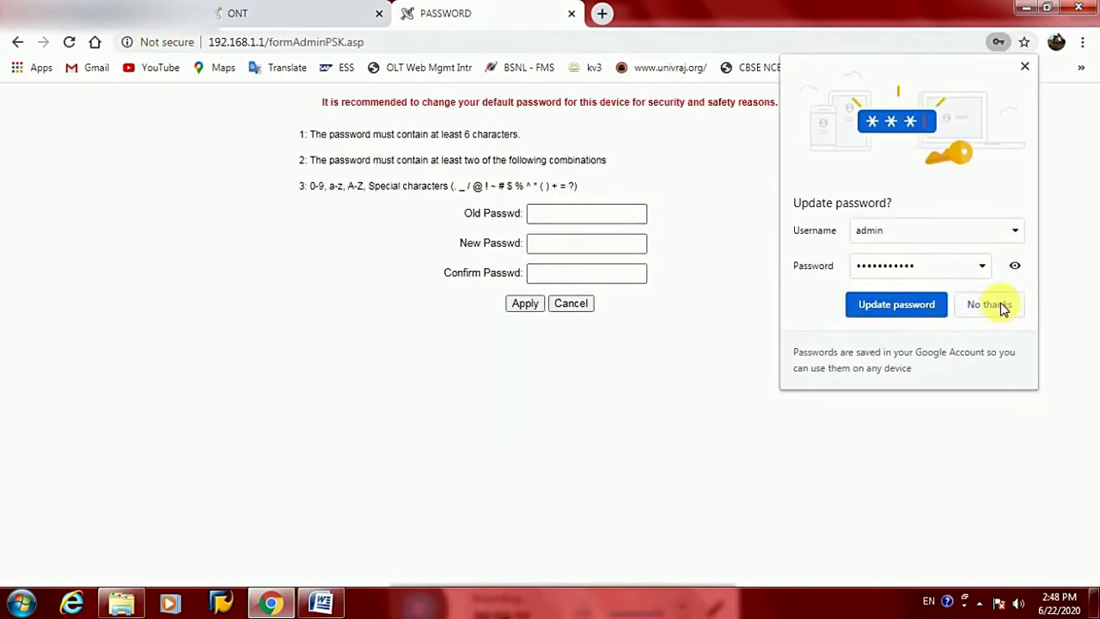
Replace the default admin password with a new one, declining Chrome's password update
click(590, 215)
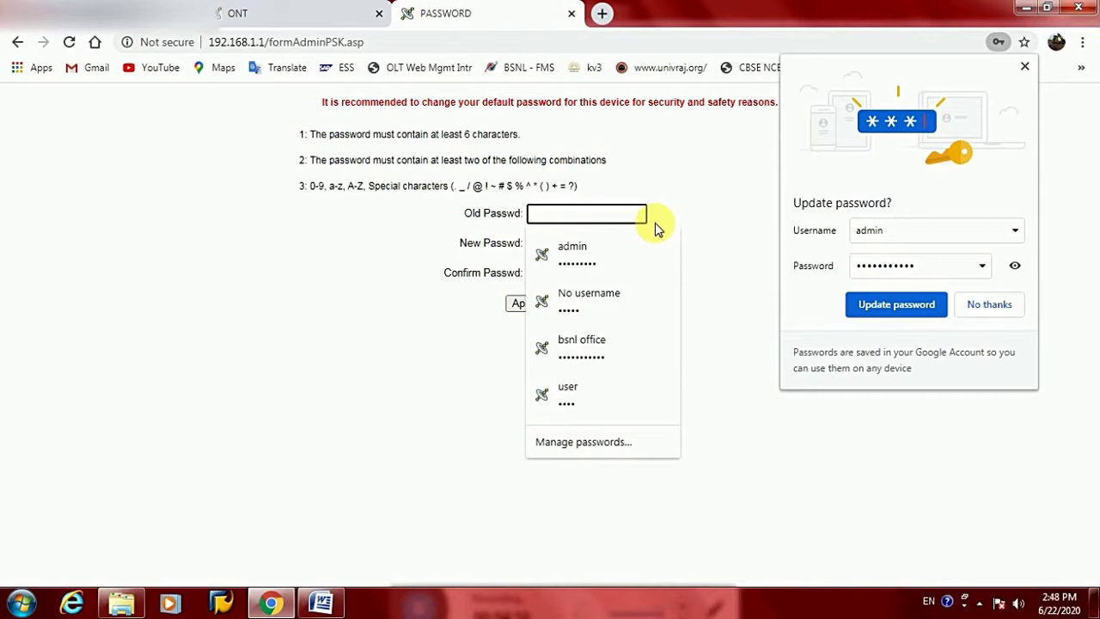
text(adm)
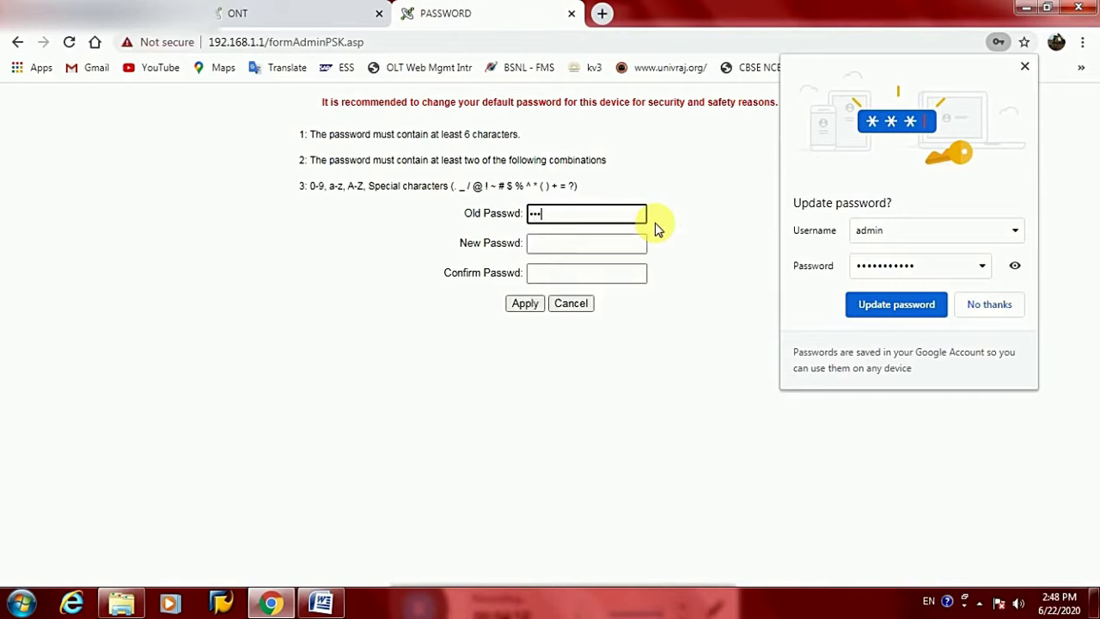
text(in@1234)
key(Tab)
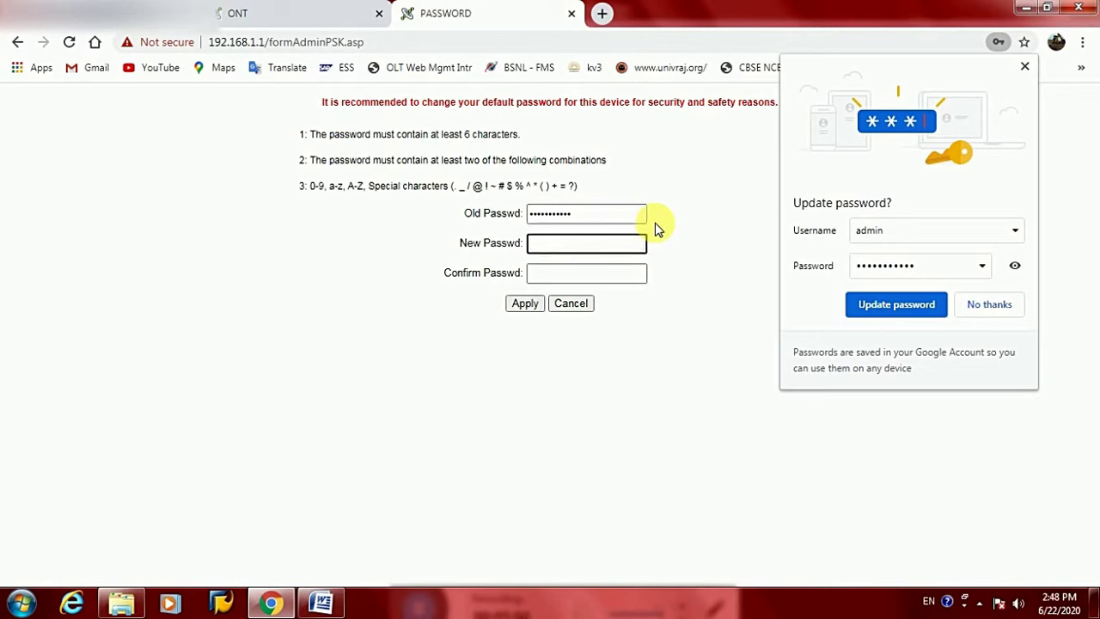
text(admin123)
key(Tab)
text(admi)
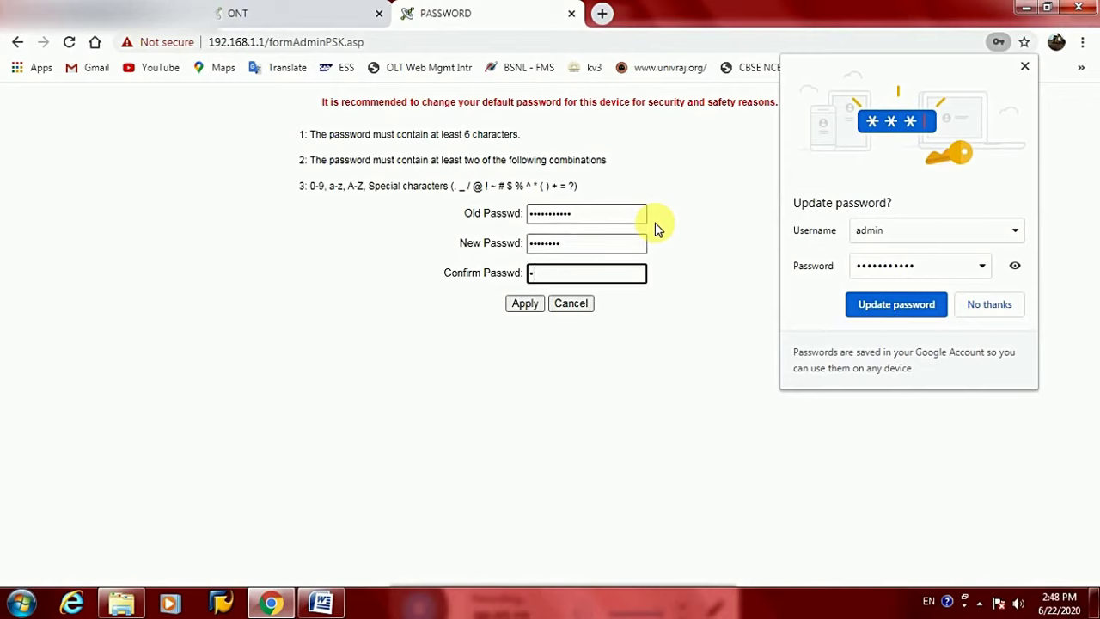
text(n123)
click(525, 305)
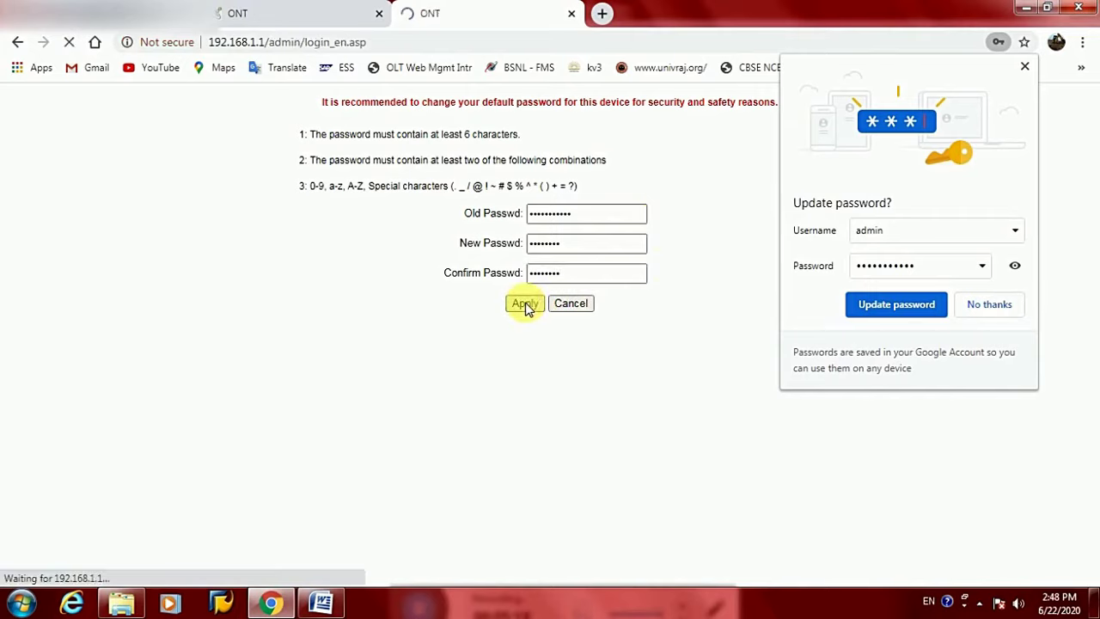
click(989, 304)
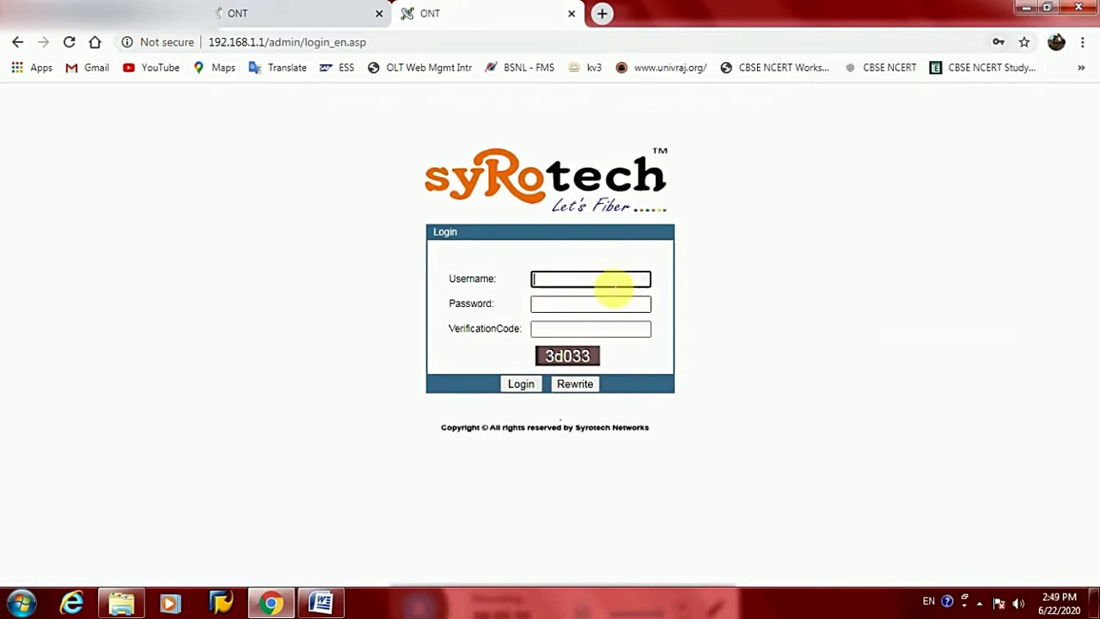
click(614, 284)
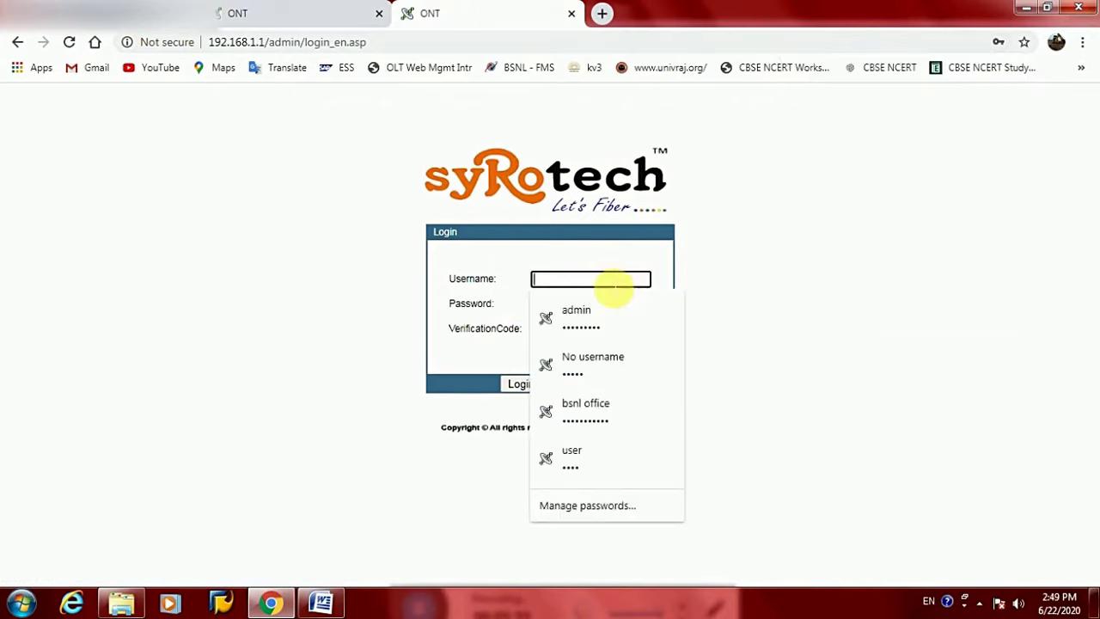
Log back in as admin with the new password and the shown verification code
text(admin)
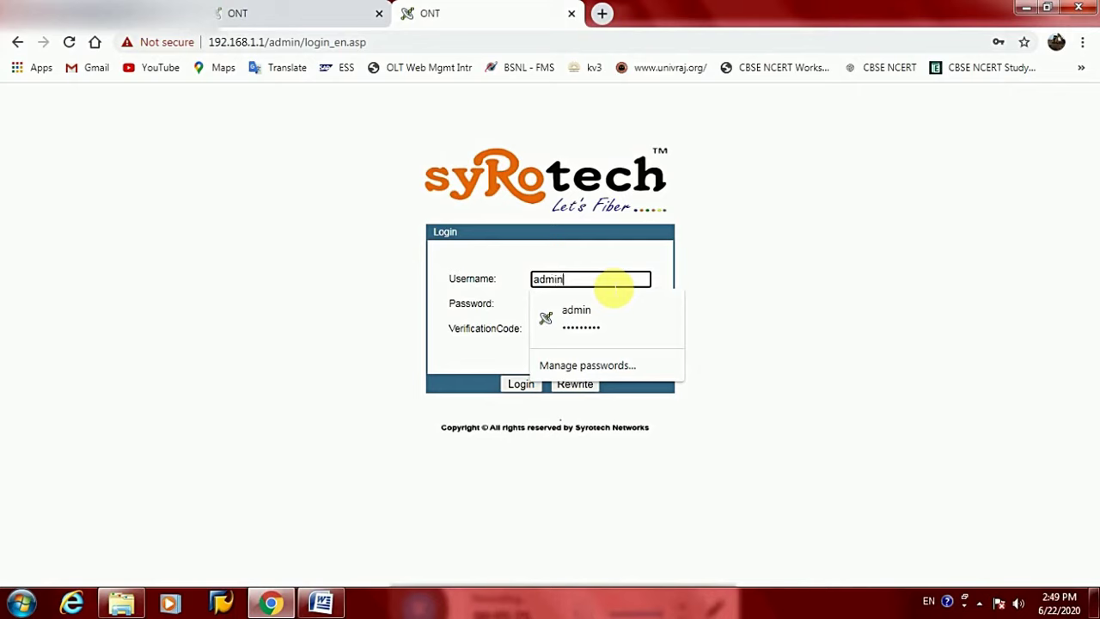
key(Tab)
text(adm)
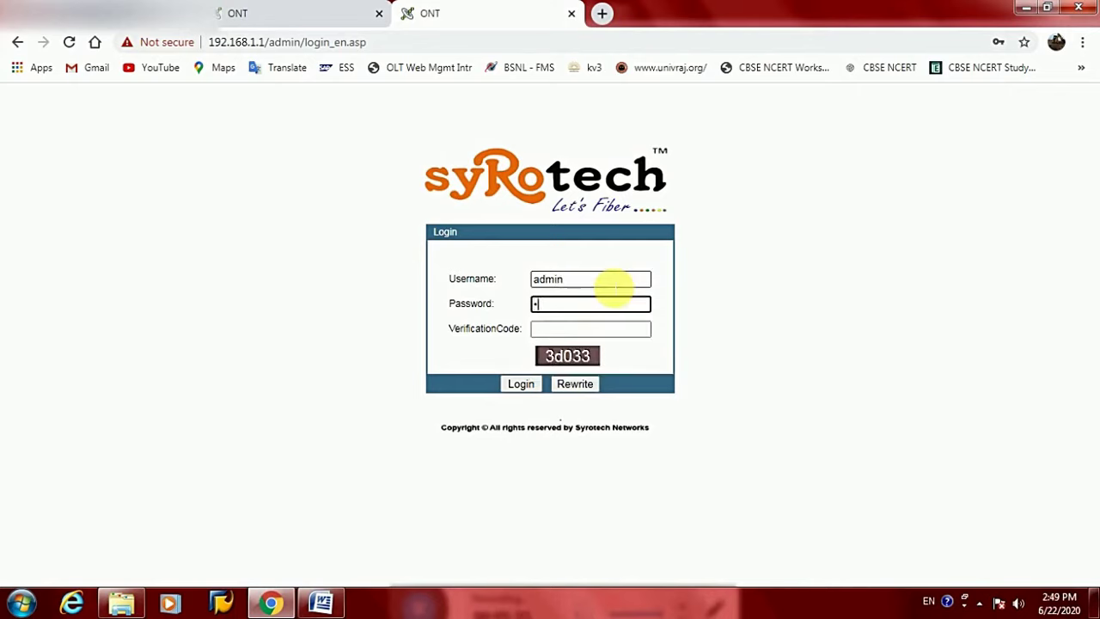
text(in123)
key(Tab)
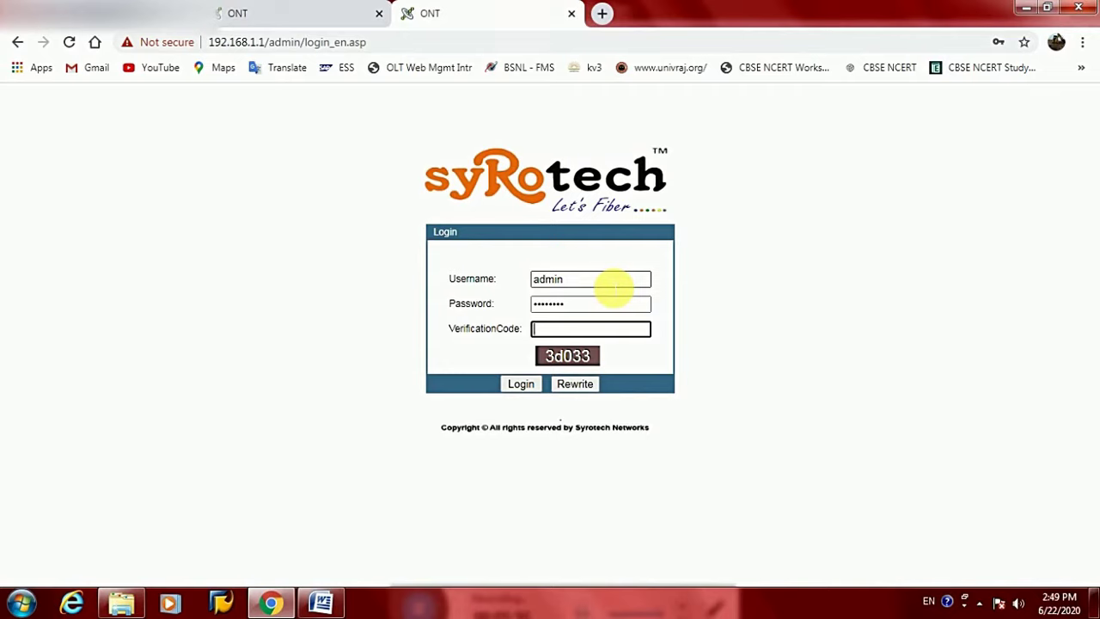
text(3d033)
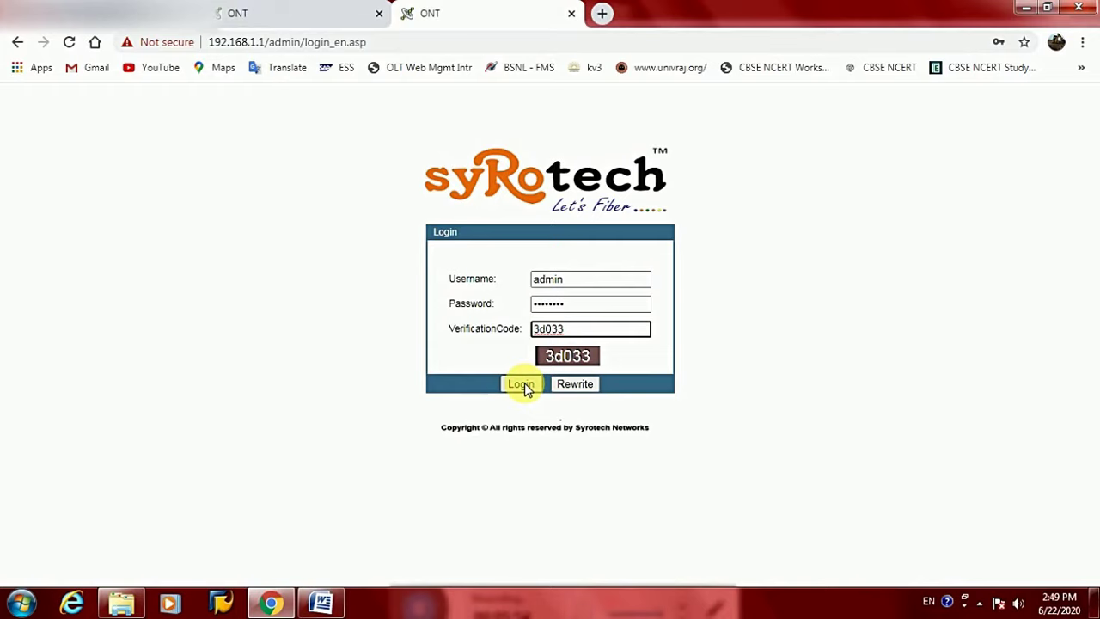
click(521, 384)
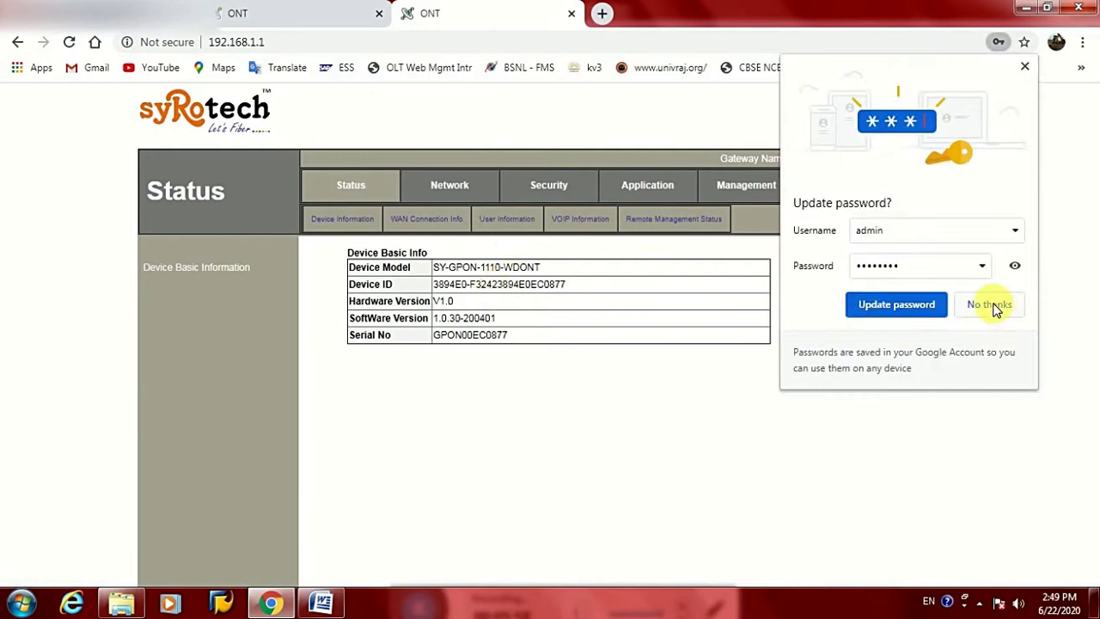
Update Chrome's saved password, then delete the 1_TR069_R_VID_46 WAN connection under Network
click(910, 307)
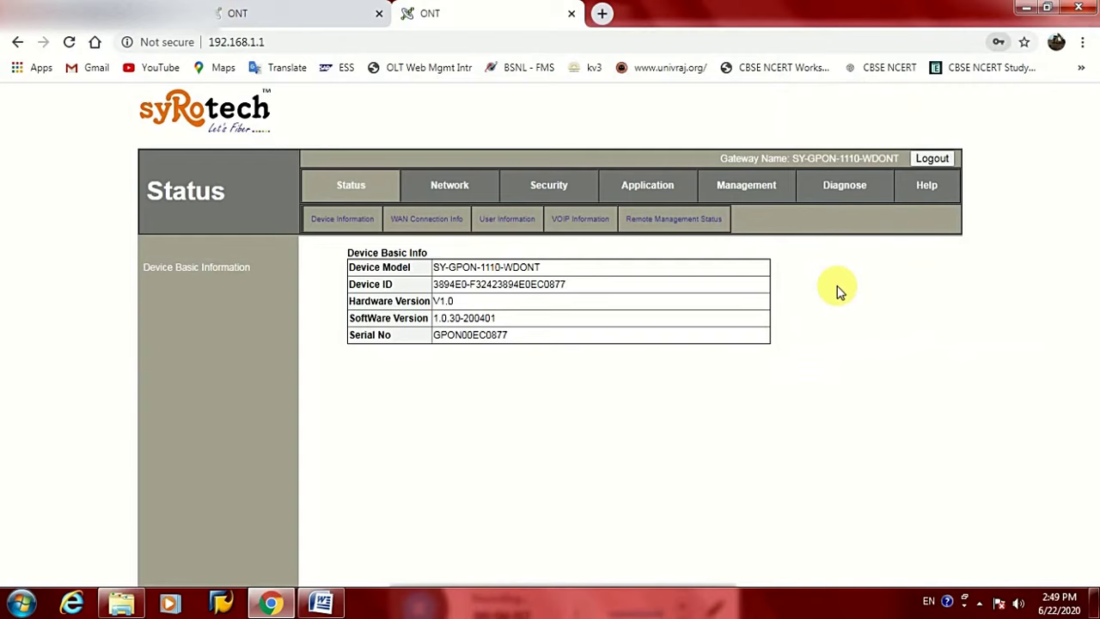
click(461, 189)
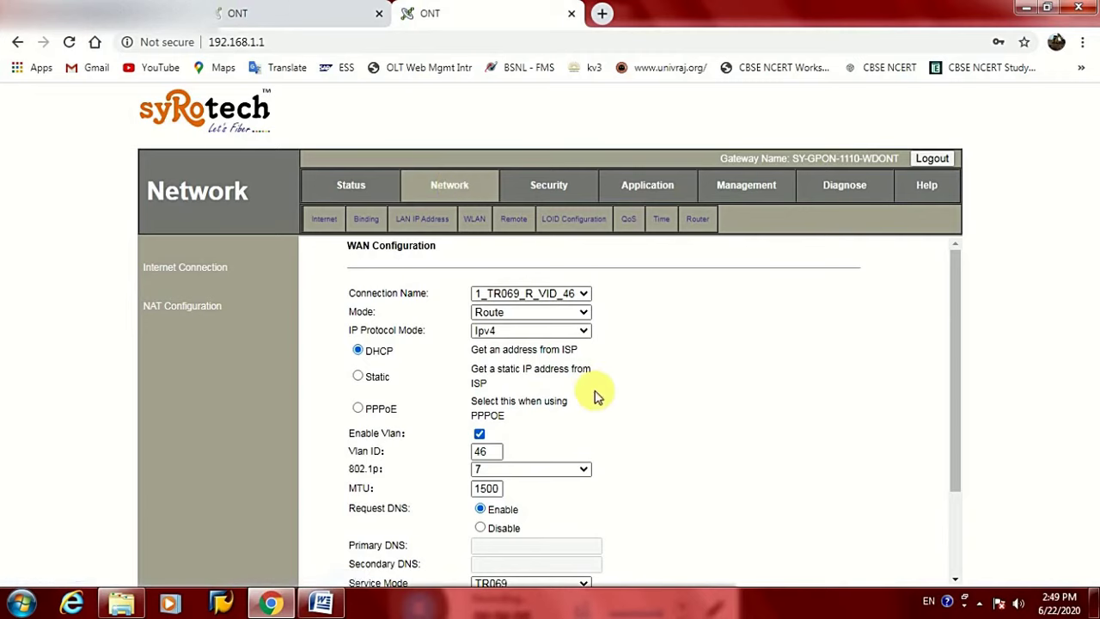
scroll(601, 396, down, 3)
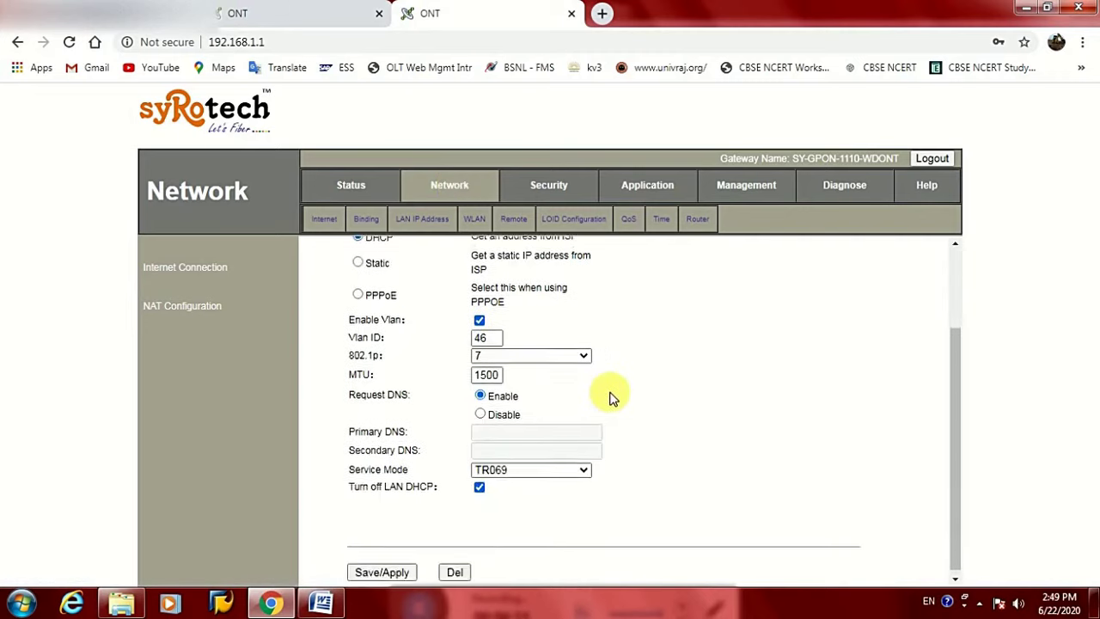
scroll(612, 397, up, 2)
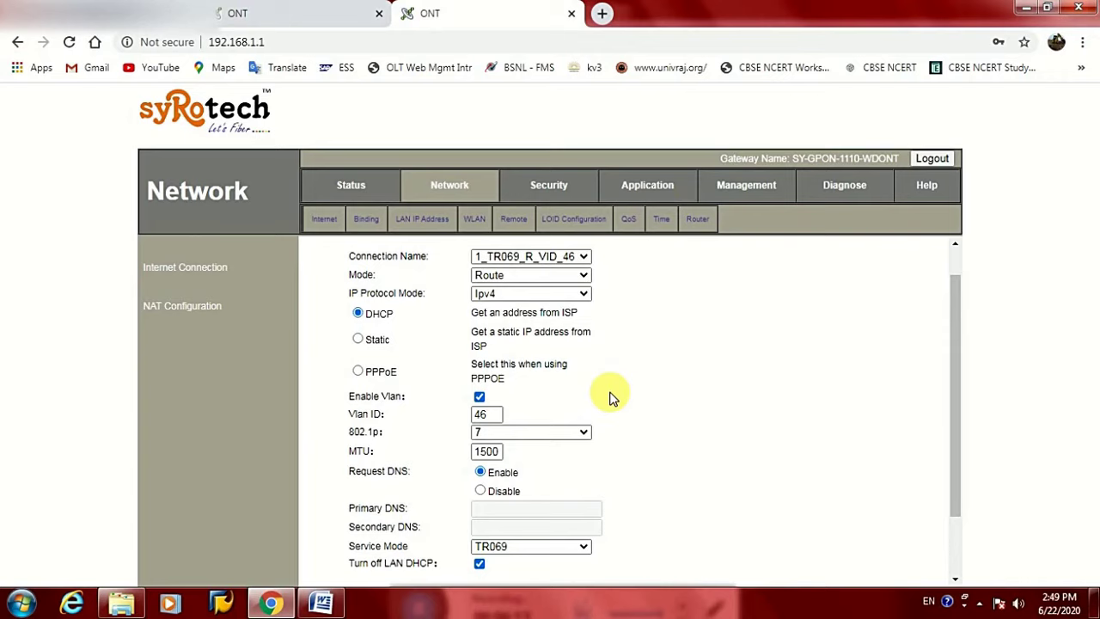
scroll(611, 396, down, 2)
click(454, 567)
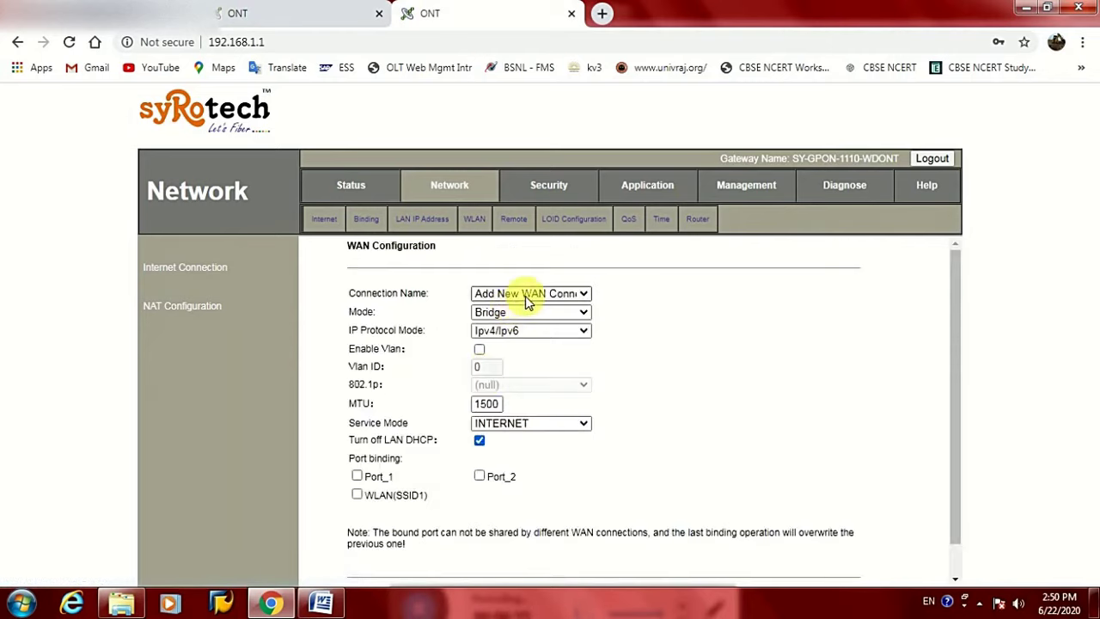
Set the new WAN connection to Route mode with Ipv4 as the IP protocol
click(560, 297)
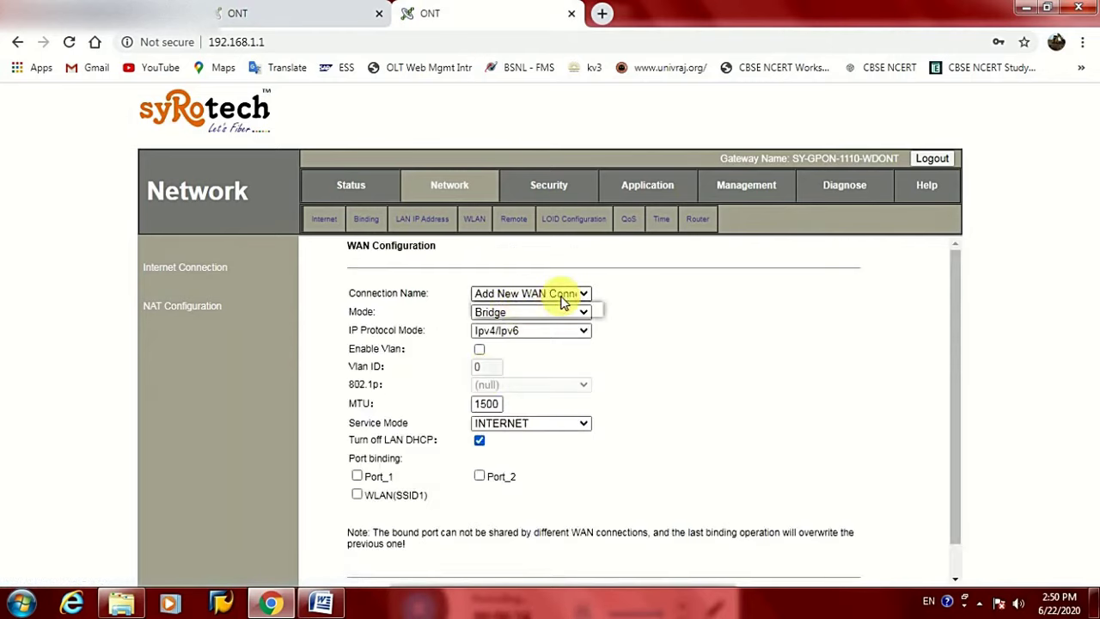
click(683, 299)
click(520, 314)
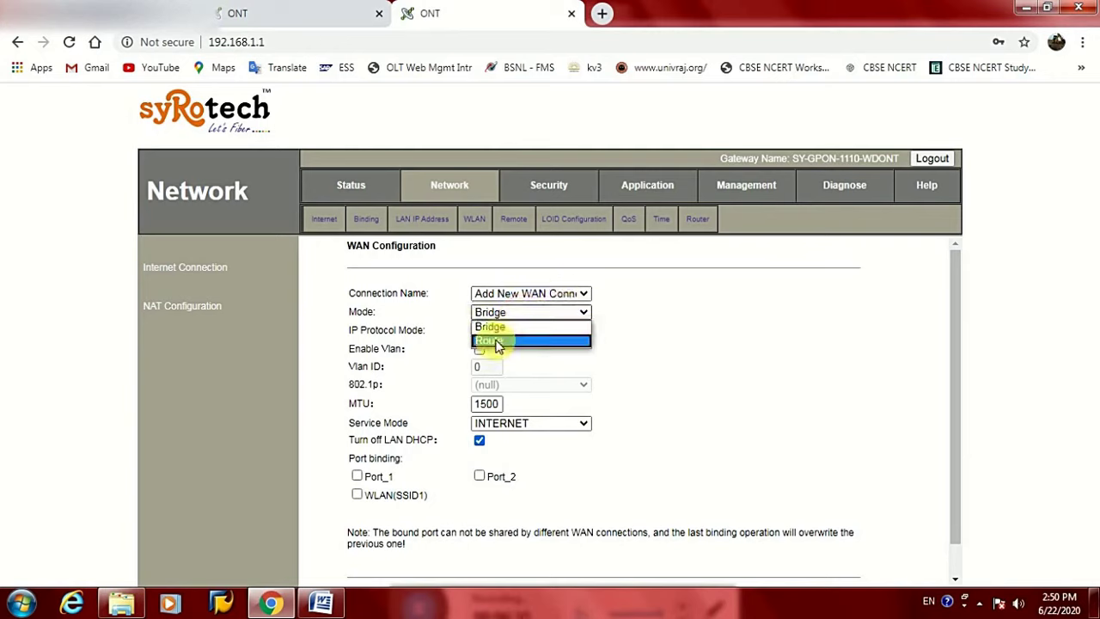
click(497, 342)
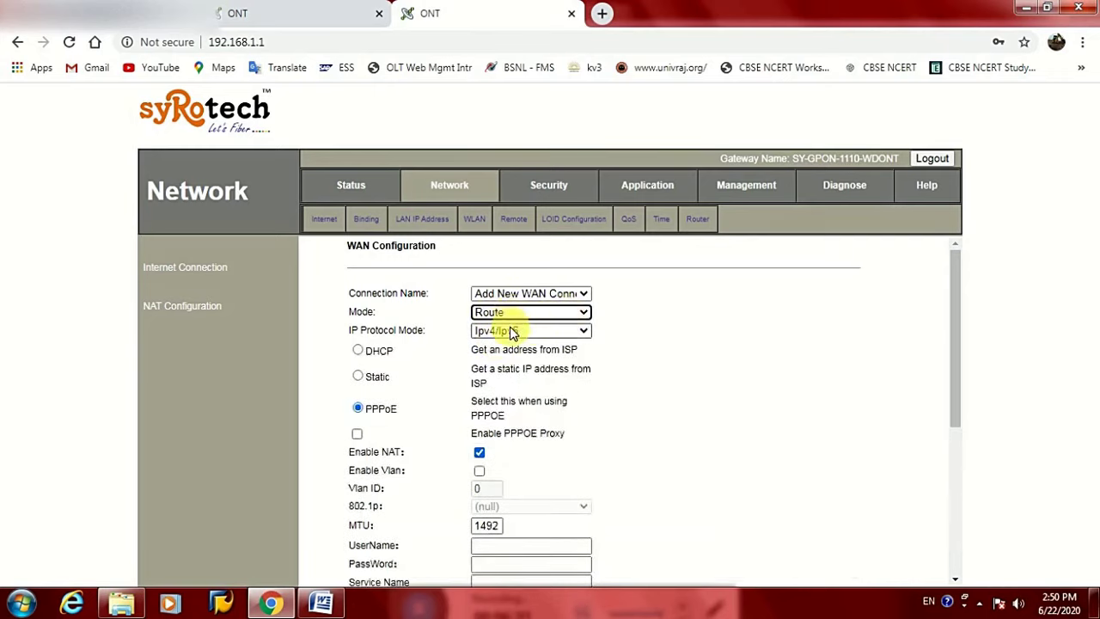
click(509, 332)
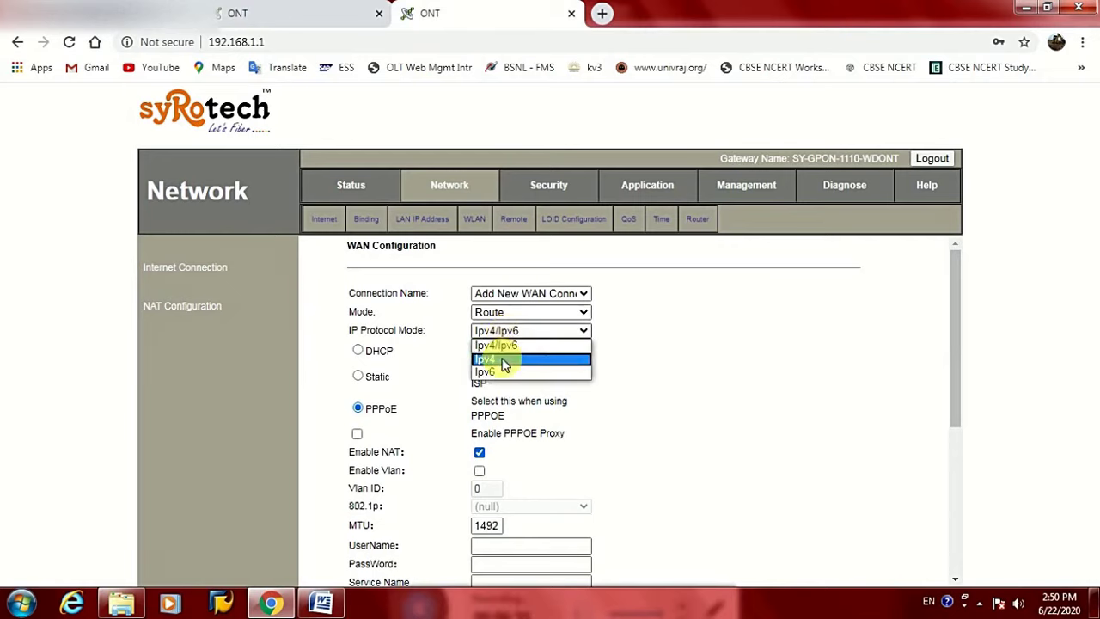
click(504, 358)
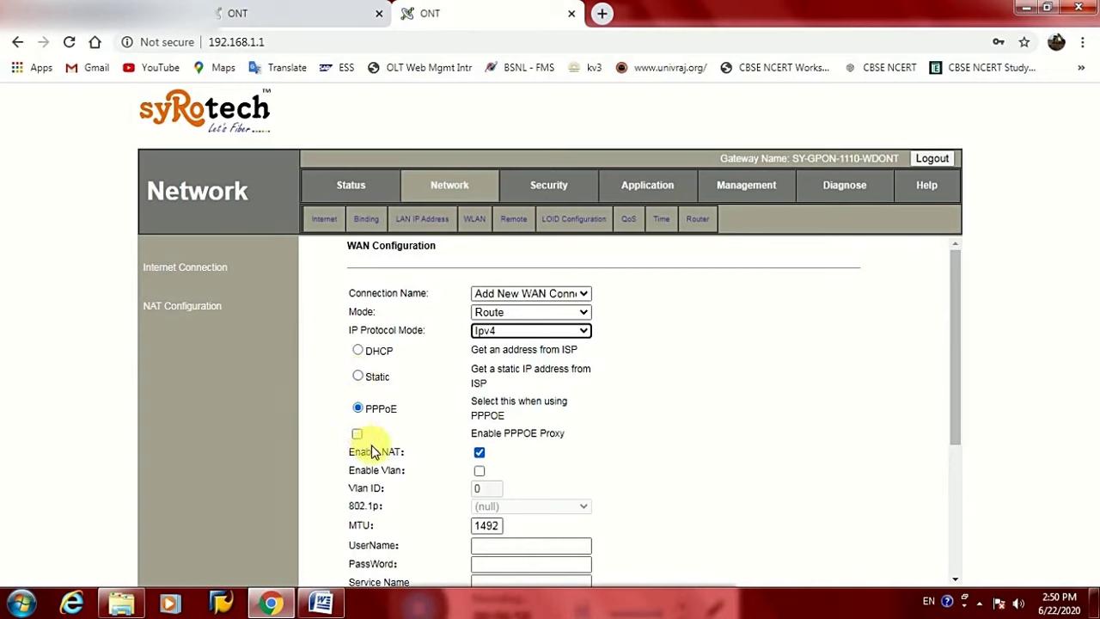
Enable VLAN tagging with VLAN ID 128 and 802.1p priority 1
click(480, 472)
click(477, 488)
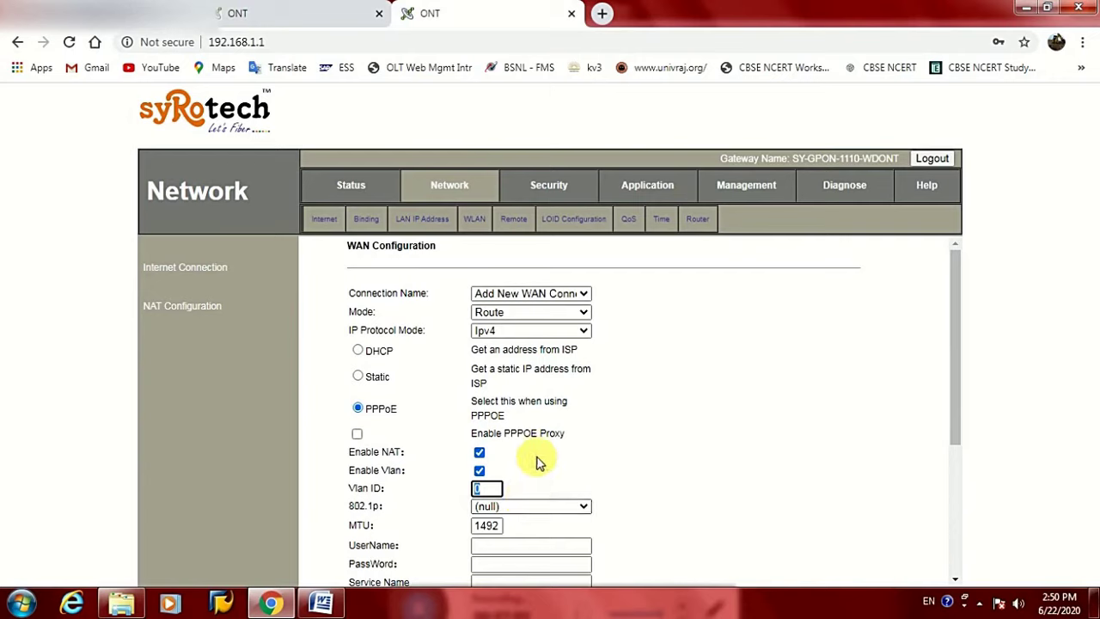
text(12)
scroll(520, 438, down, 3)
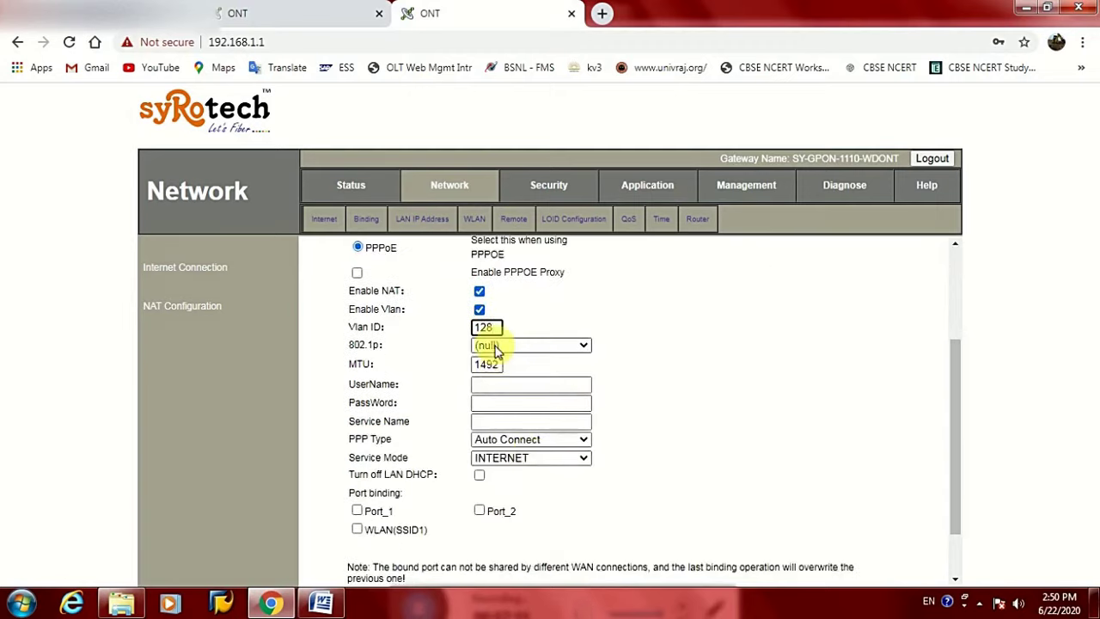
click(496, 346)
click(486, 384)
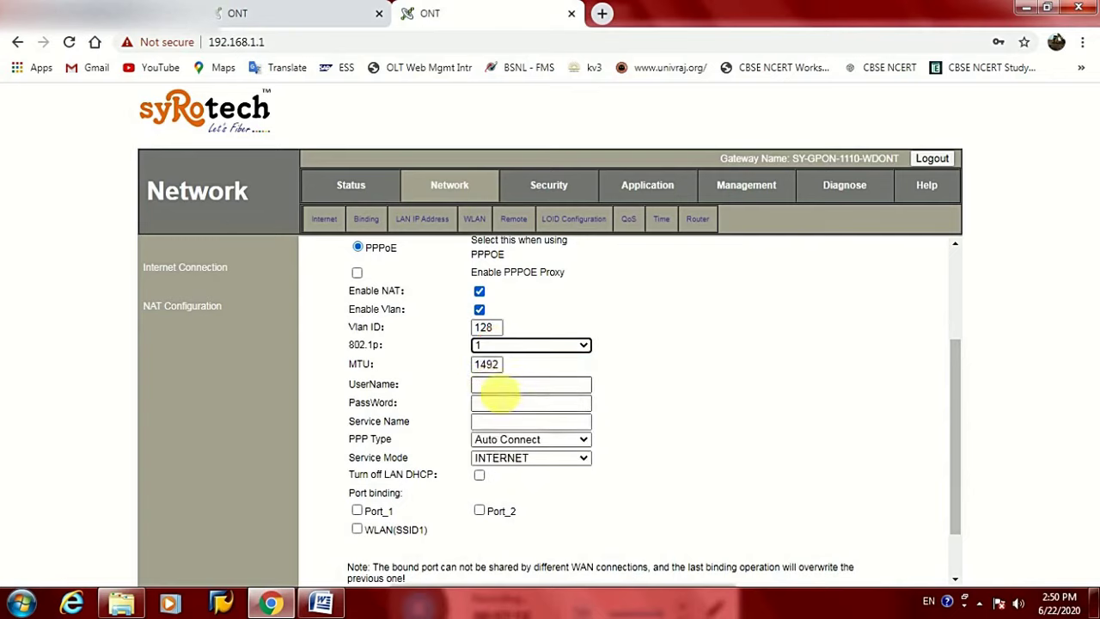
click(500, 386)
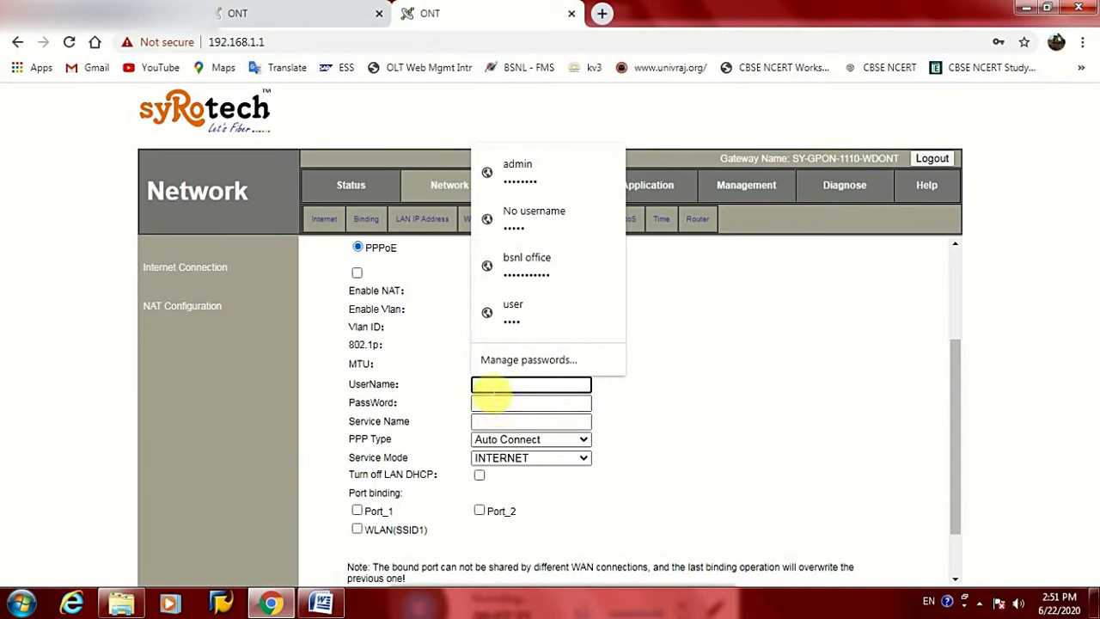
Set the PPPoE Service Name to BharatFiber and attempt saving, dismissing the missing-credentials alert
click(494, 409)
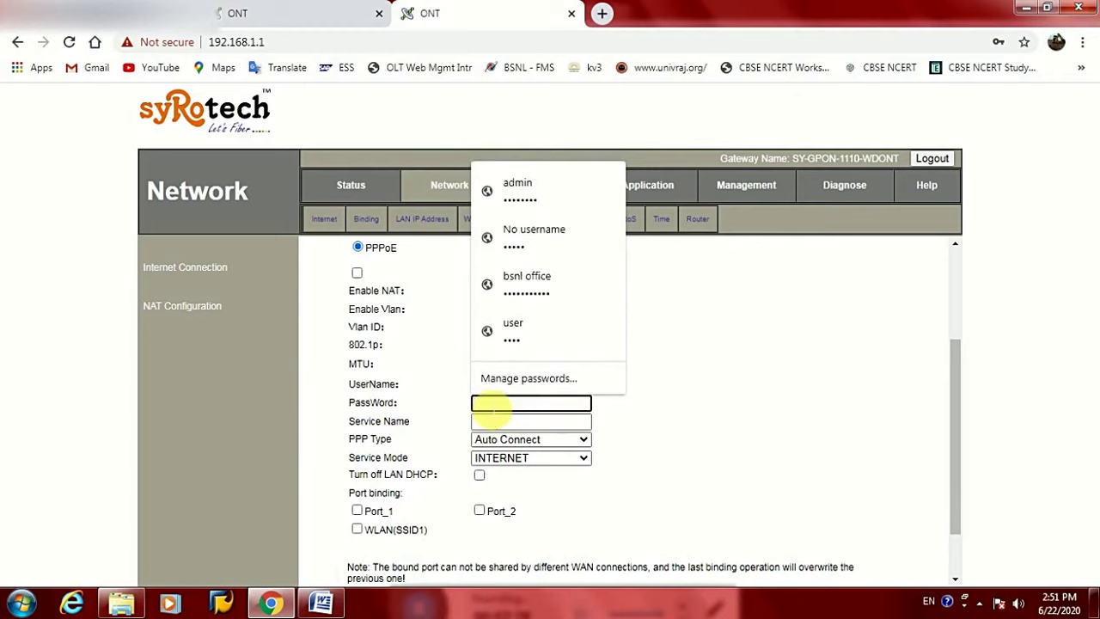
click(492, 420)
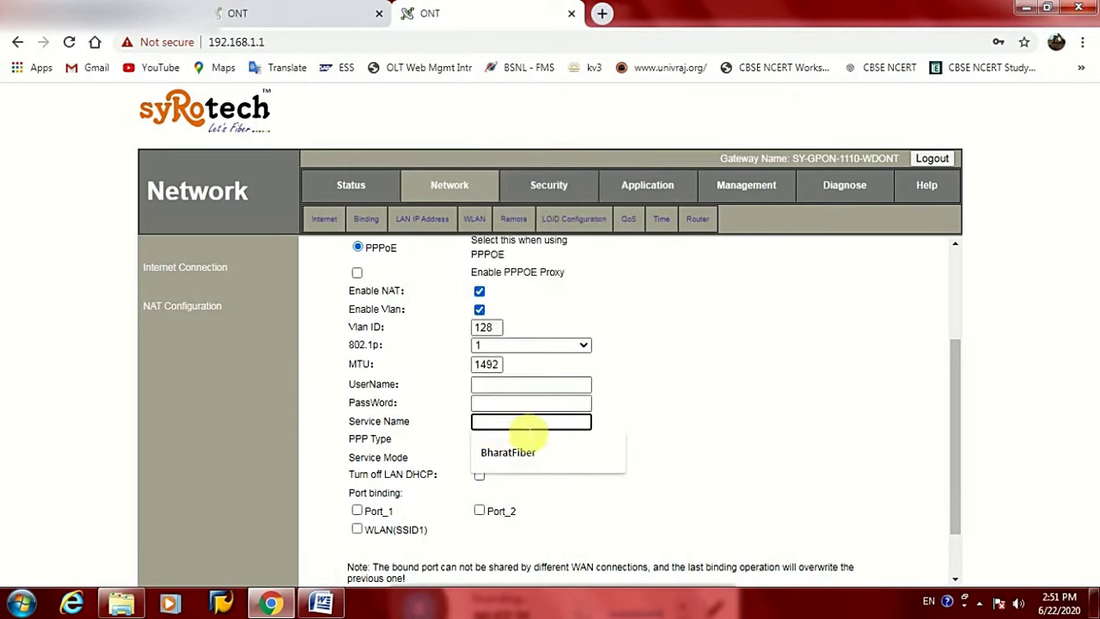
click(510, 450)
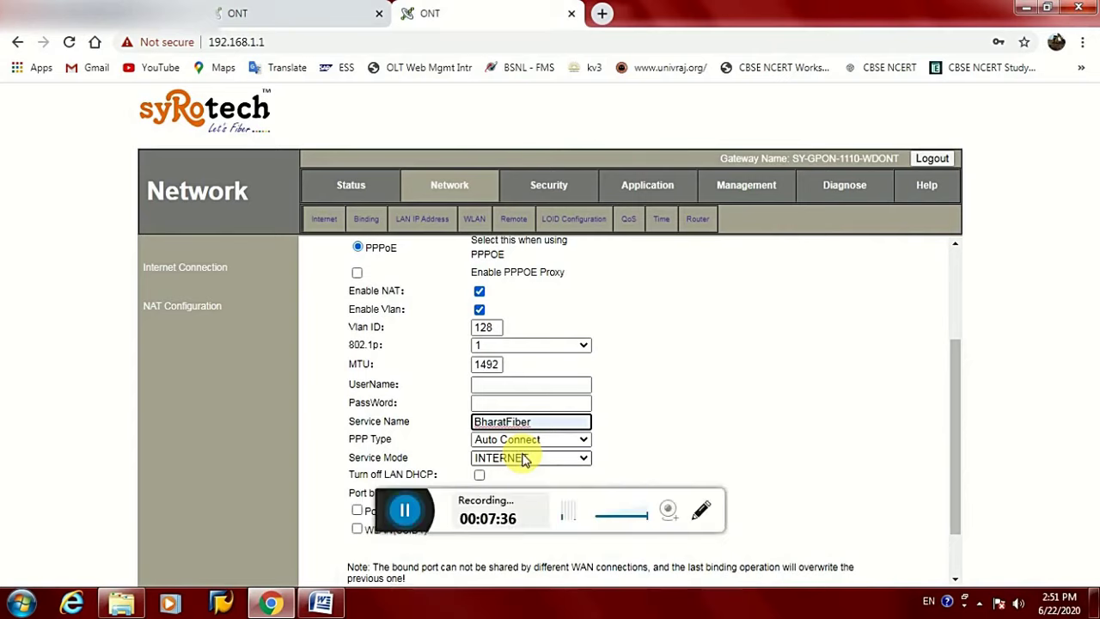
click(667, 427)
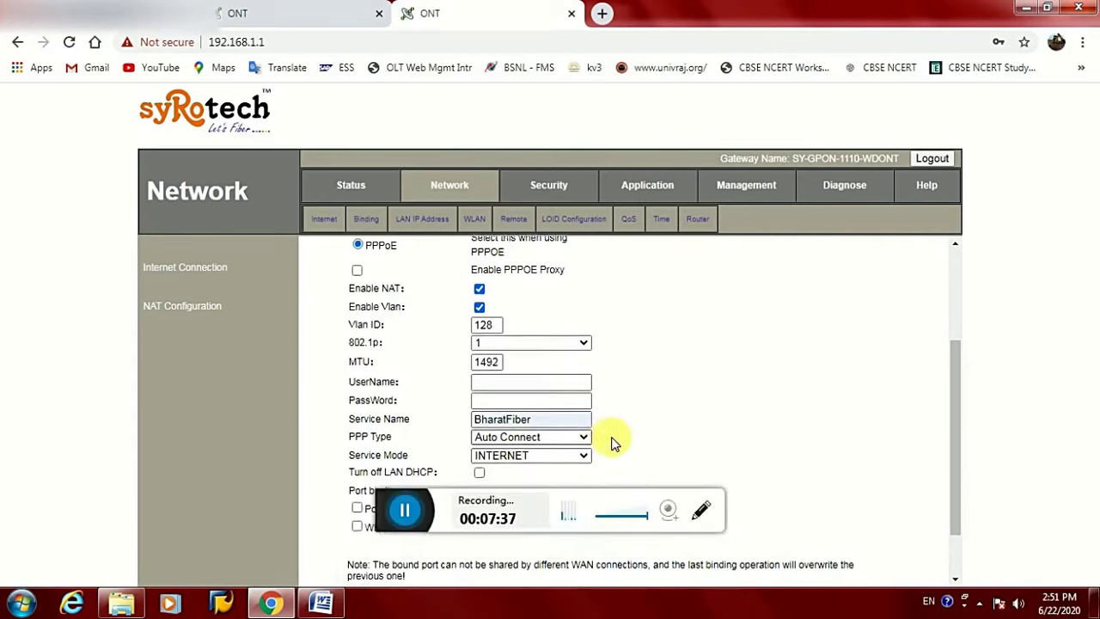
scroll(613, 442, down, 1)
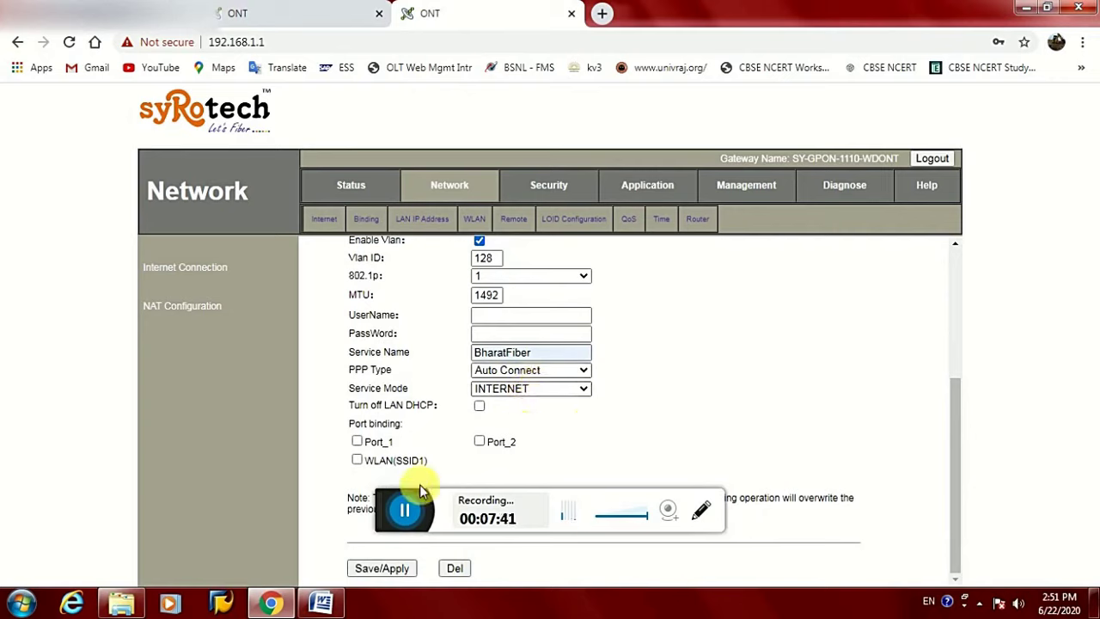
click(367, 569)
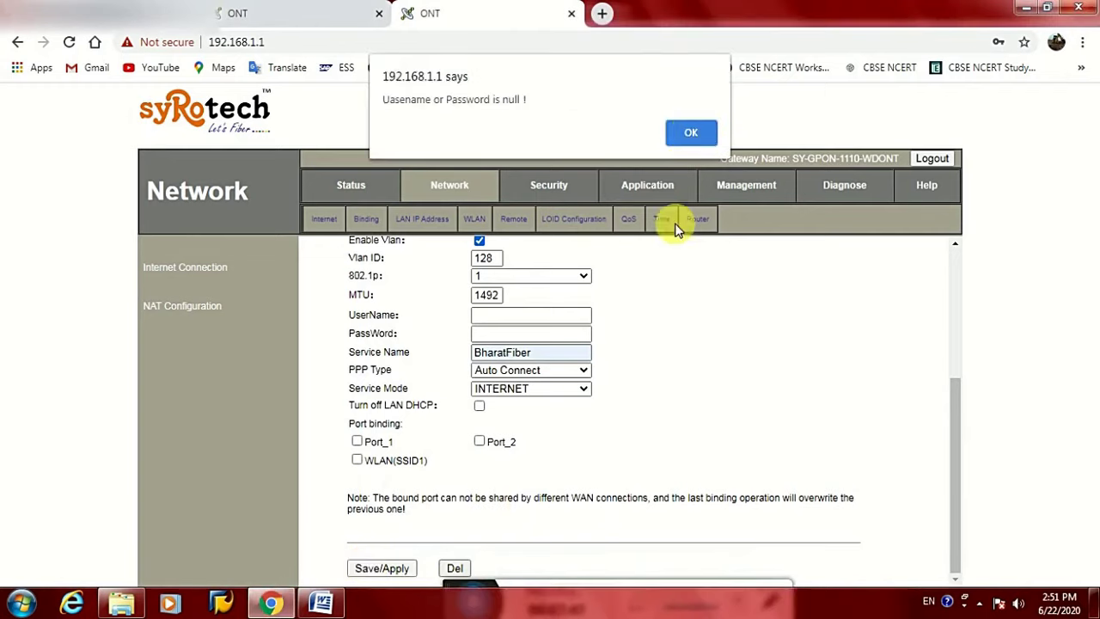
click(692, 133)
Autofill the saved PPPoE username and password, then save the WAN connection
scroll(560, 334, up, 3)
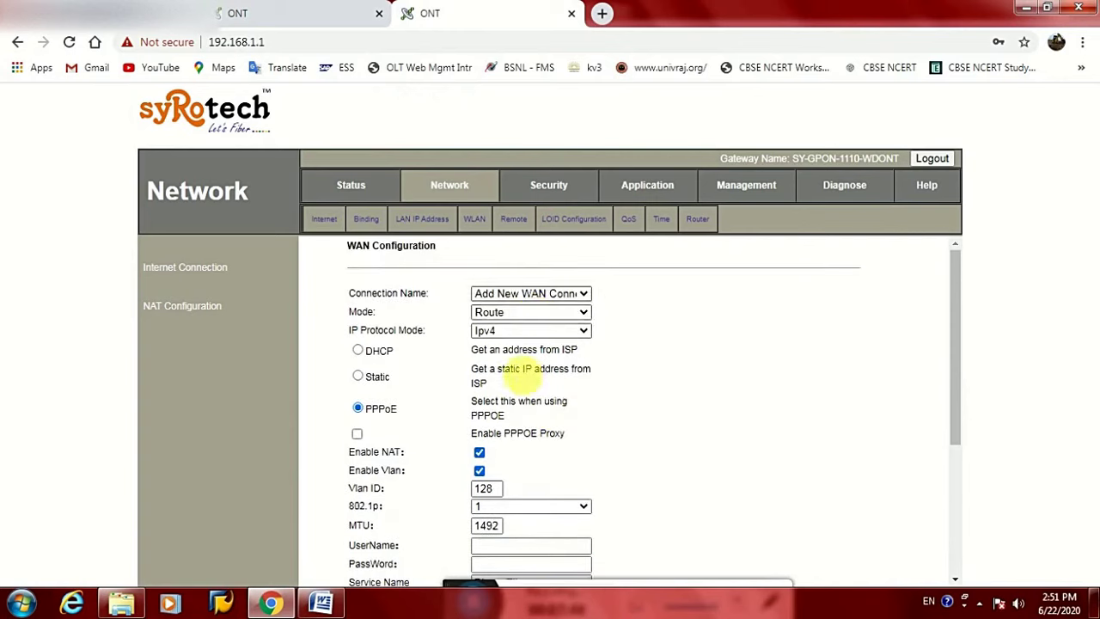
scroll(528, 381, down, 2)
click(514, 387)
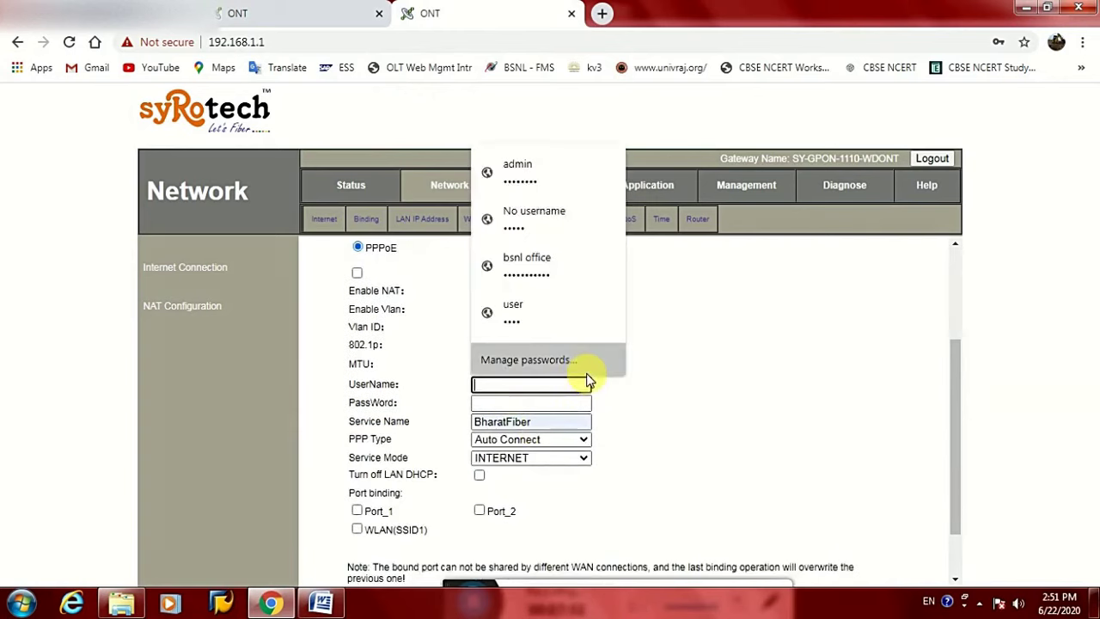
click(536, 274)
scroll(536, 477, down, 1)
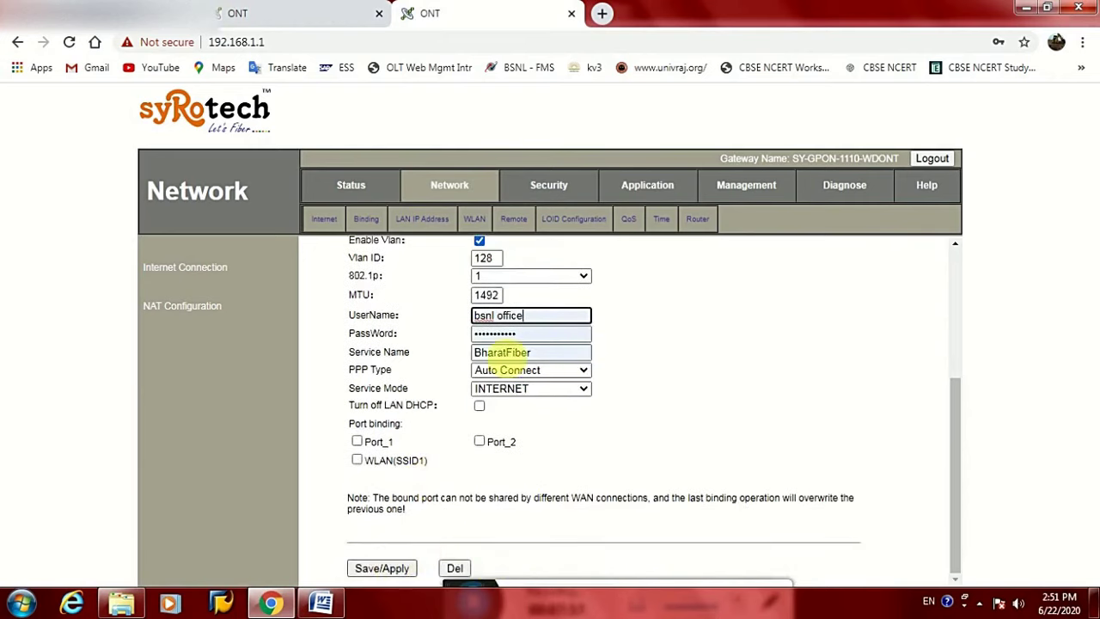
click(381, 570)
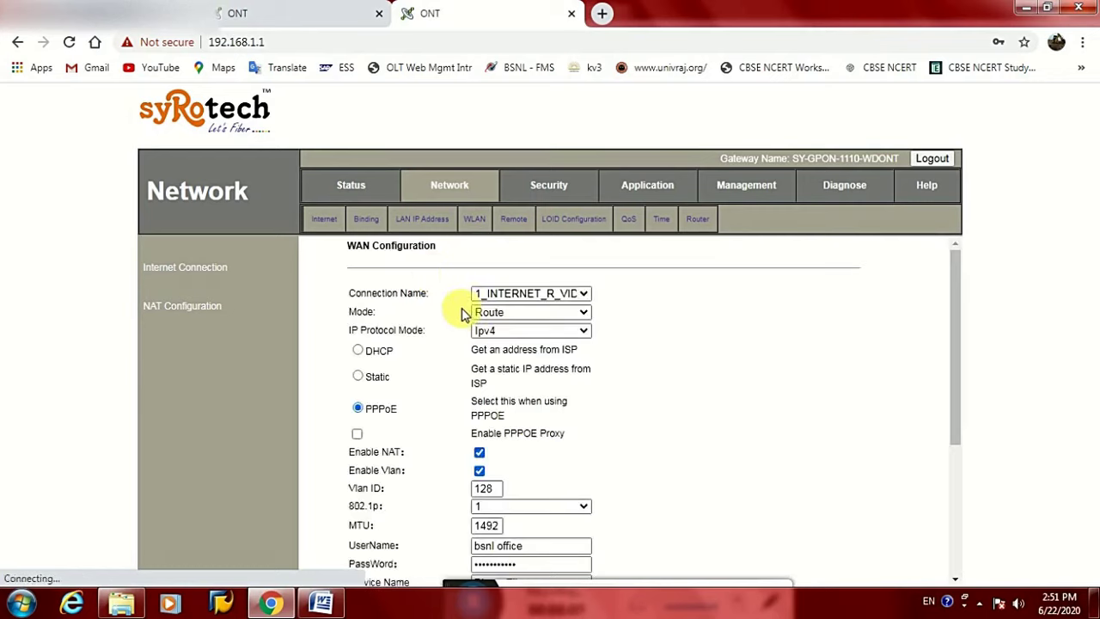
click(350, 188)
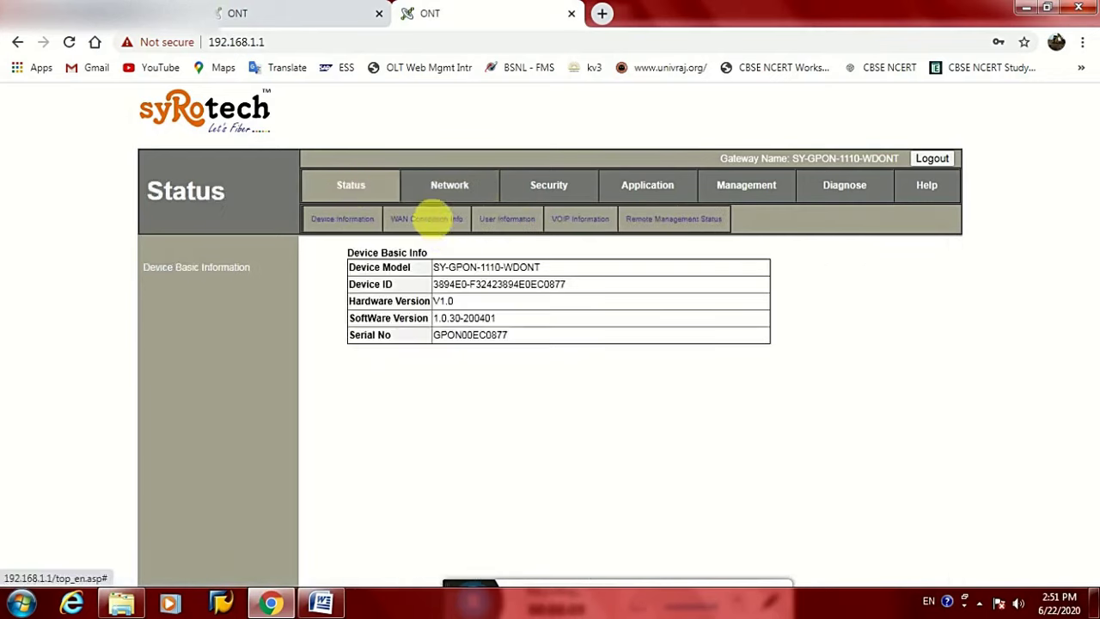
click(426, 219)
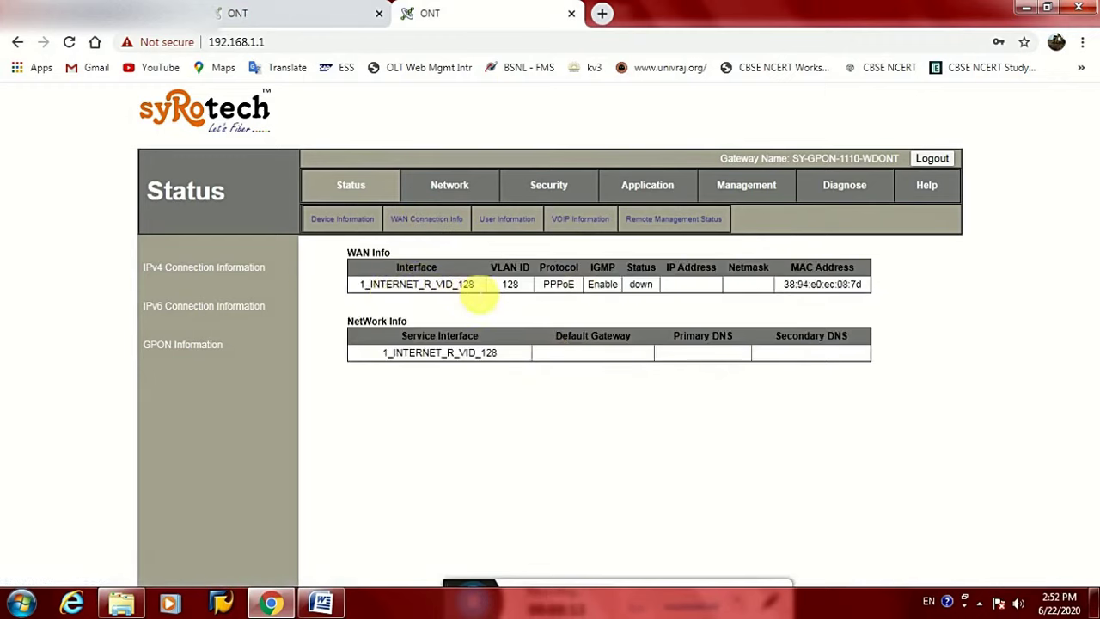
drag(462, 285, 479, 291)
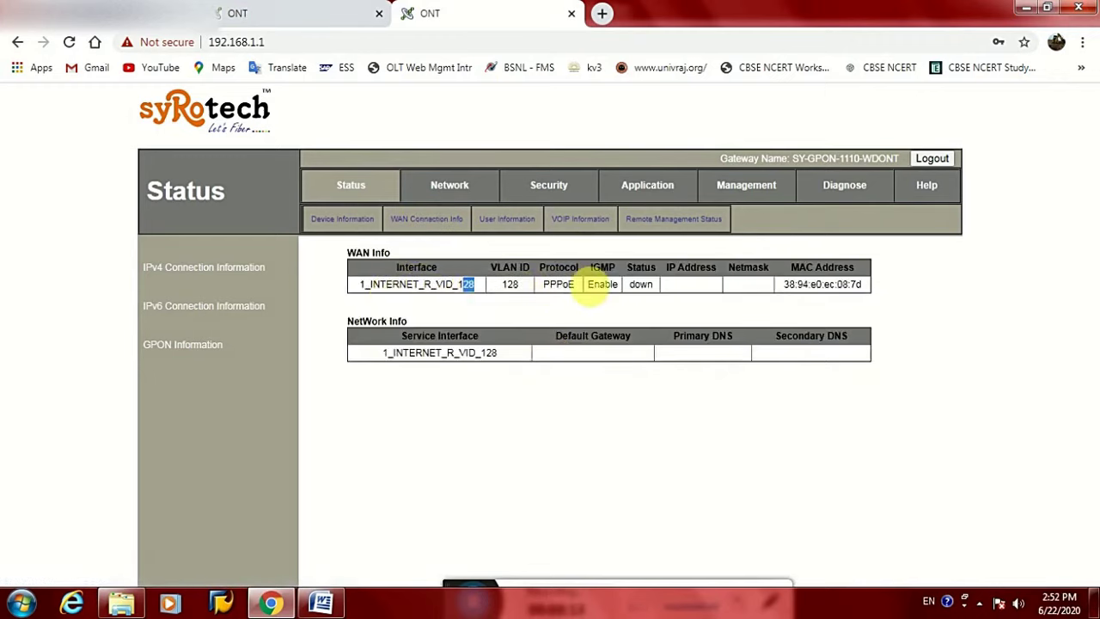
click(820, 277)
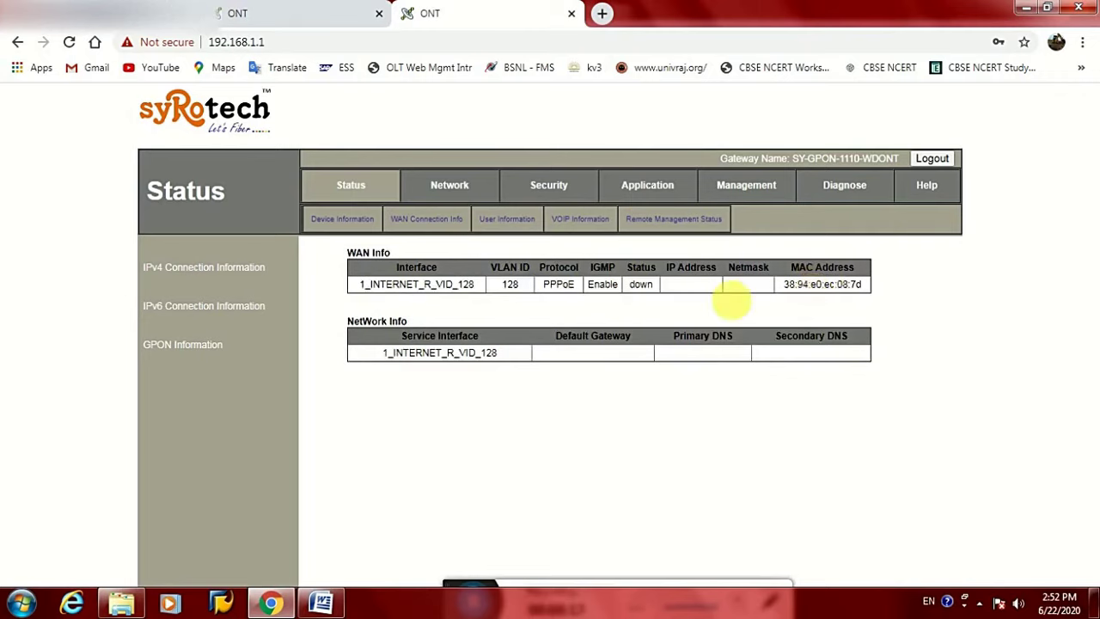
double_click(641, 285)
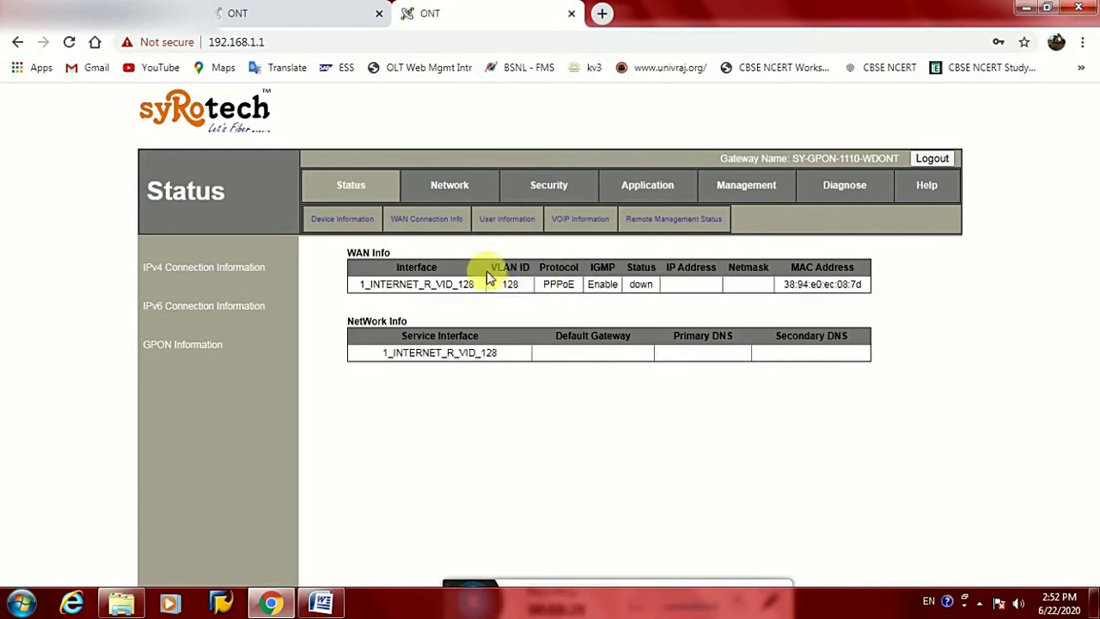
click(453, 186)
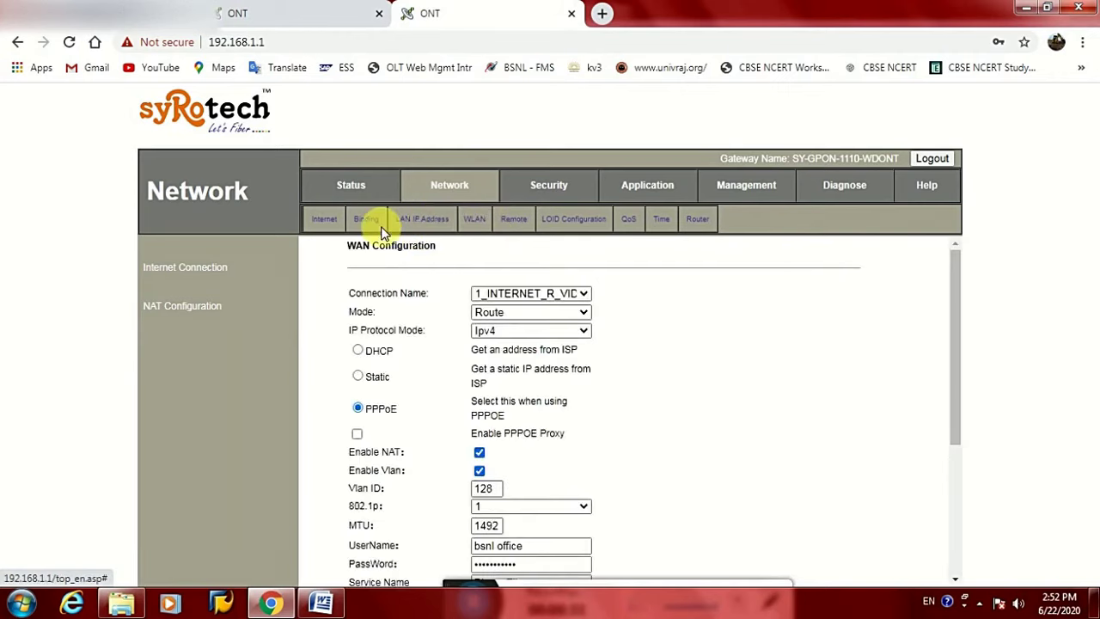
Add another WAN connection in Route mode, Ipv4, with a static IP address
click(509, 292)
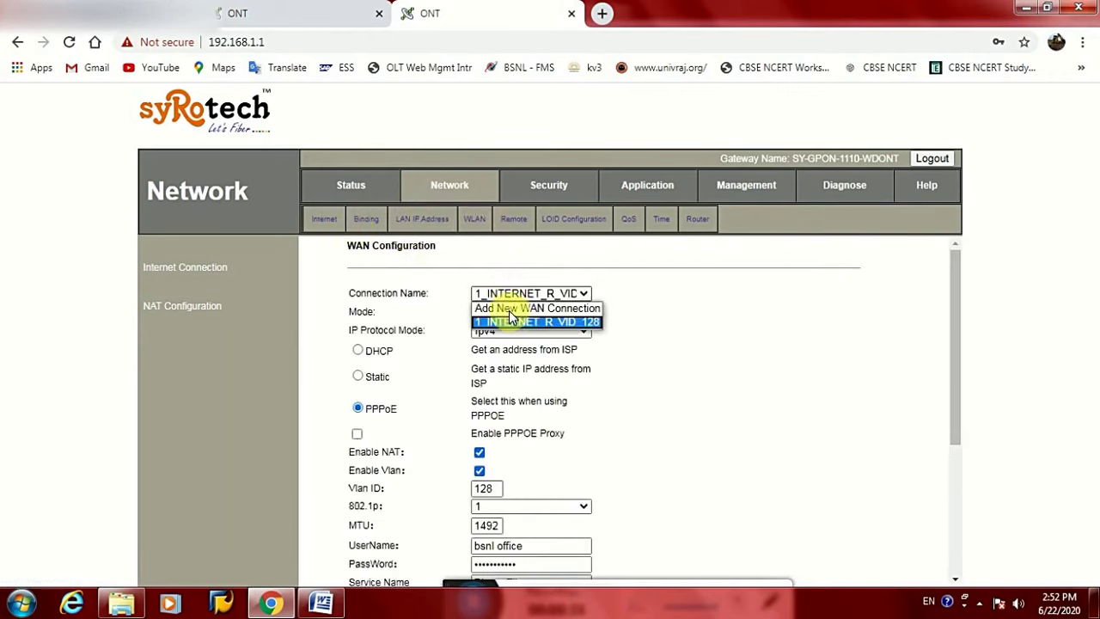
click(512, 308)
click(525, 311)
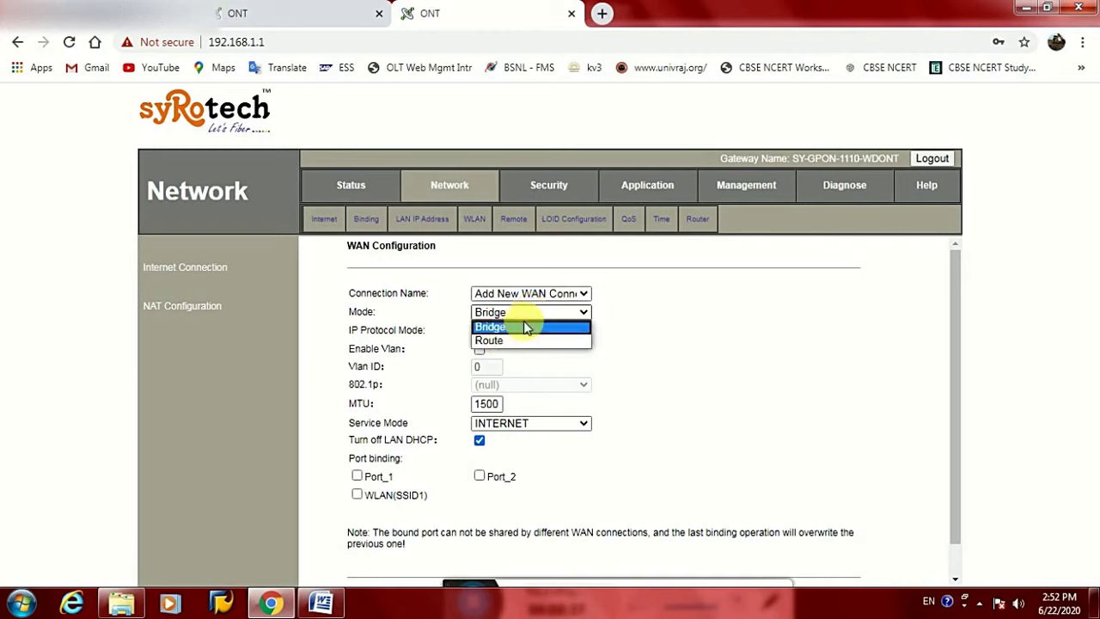
click(504, 340)
click(522, 330)
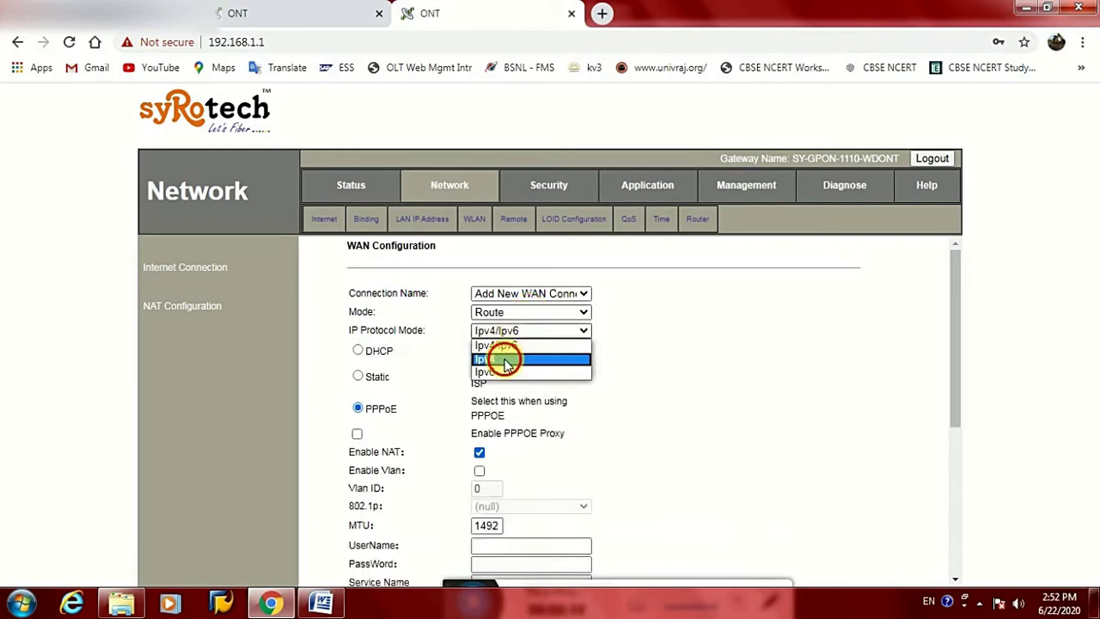
click(506, 359)
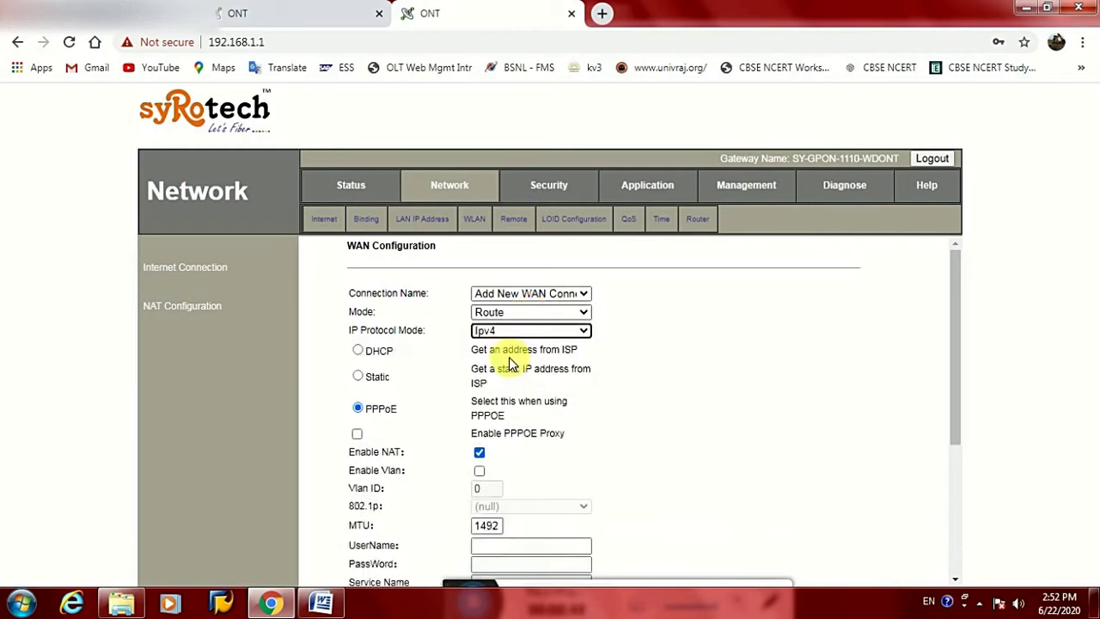
click(359, 378)
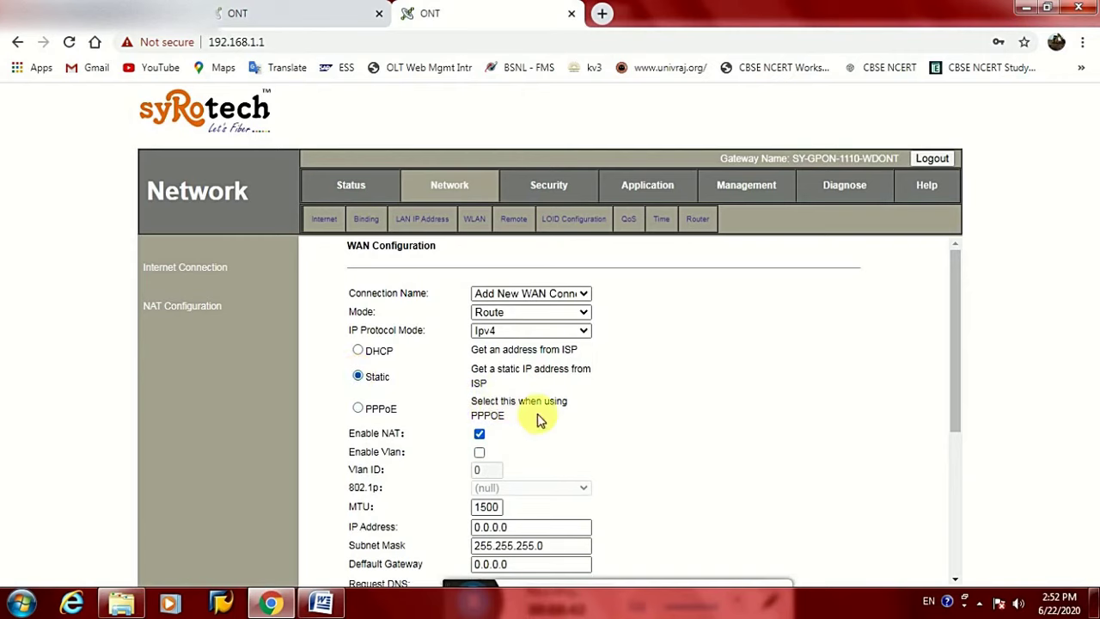
Enable VLAN tagging with VLAN ID 1830
scroll(540, 421, down, 1)
click(478, 371)
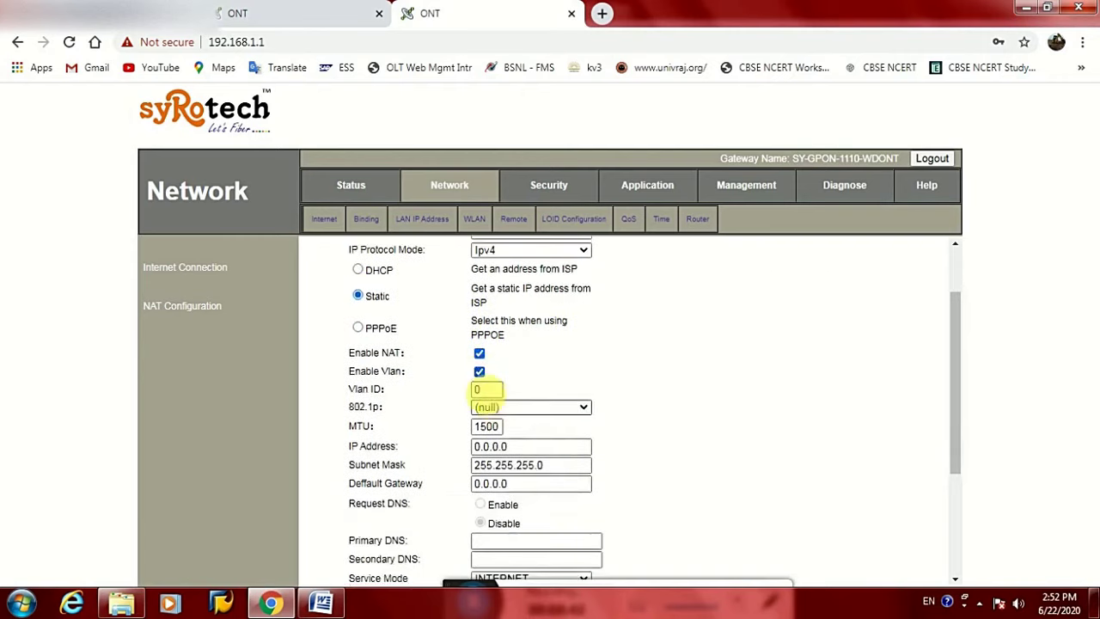
double_click(486, 390)
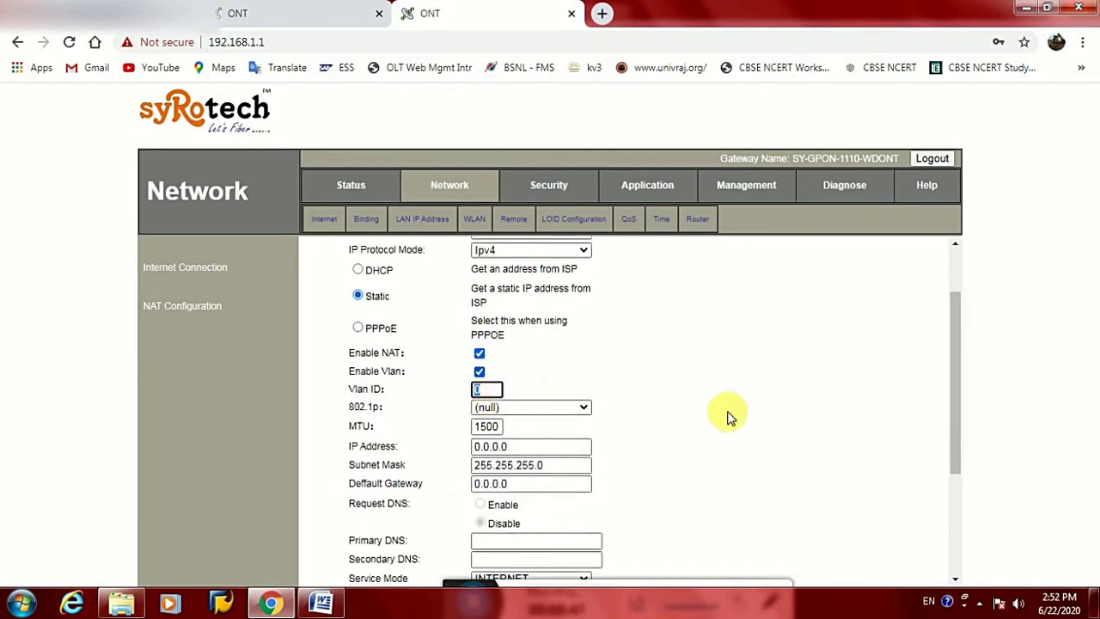
text(18)
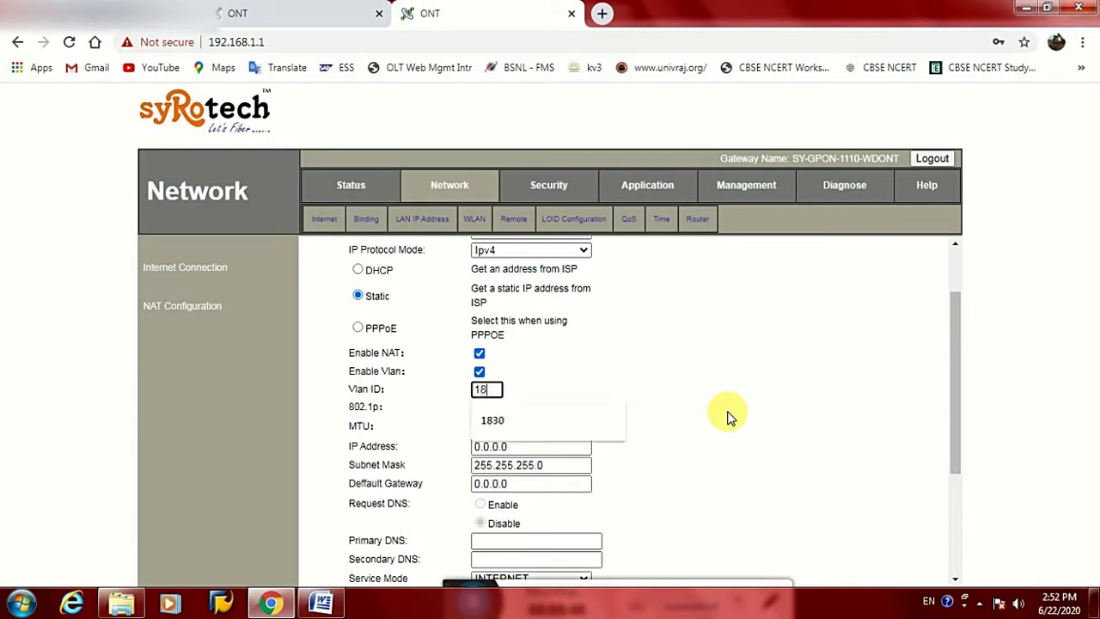
text(30)
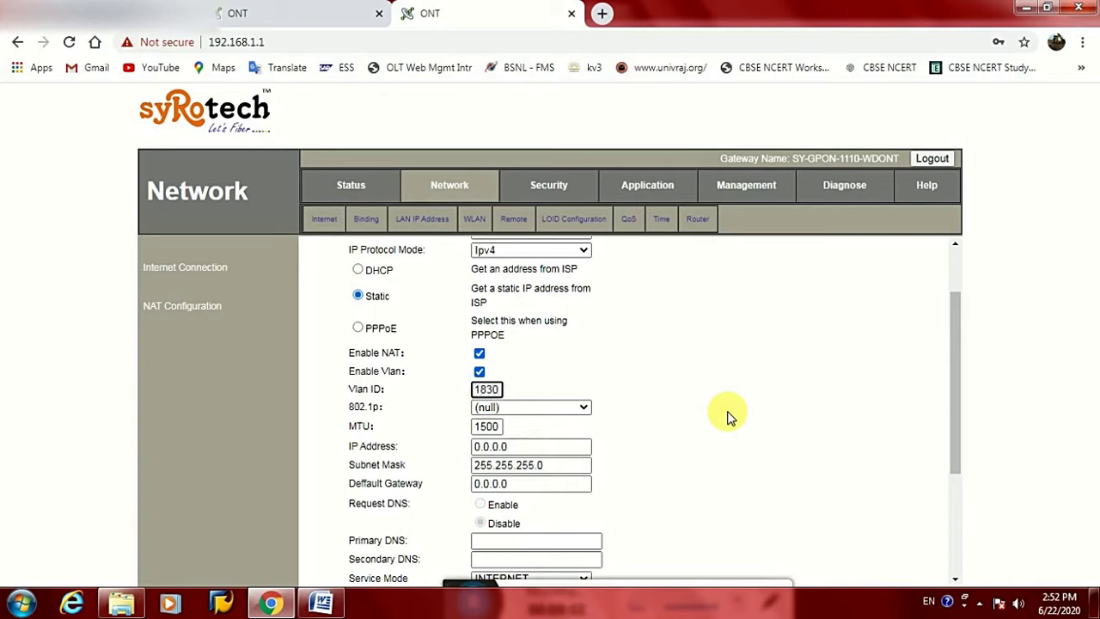
click(618, 453)
Replace the placeholder IP, set DNS 10.248.114.129 and 10.248.114.192, and service mode VOICE
double_click(485, 446)
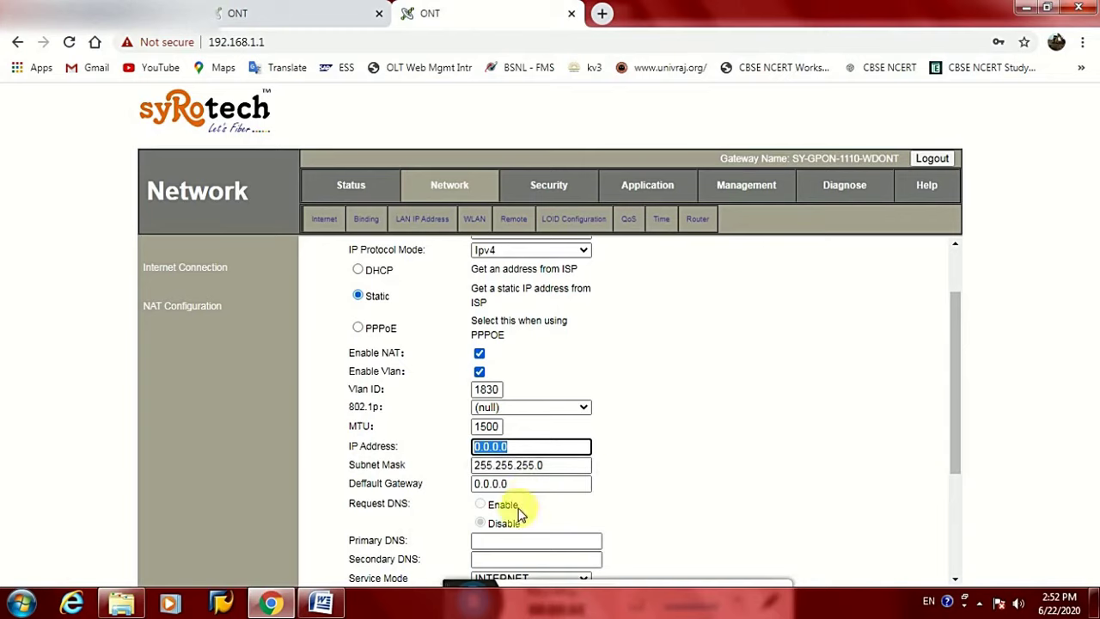
scroll(505, 485, down, 3)
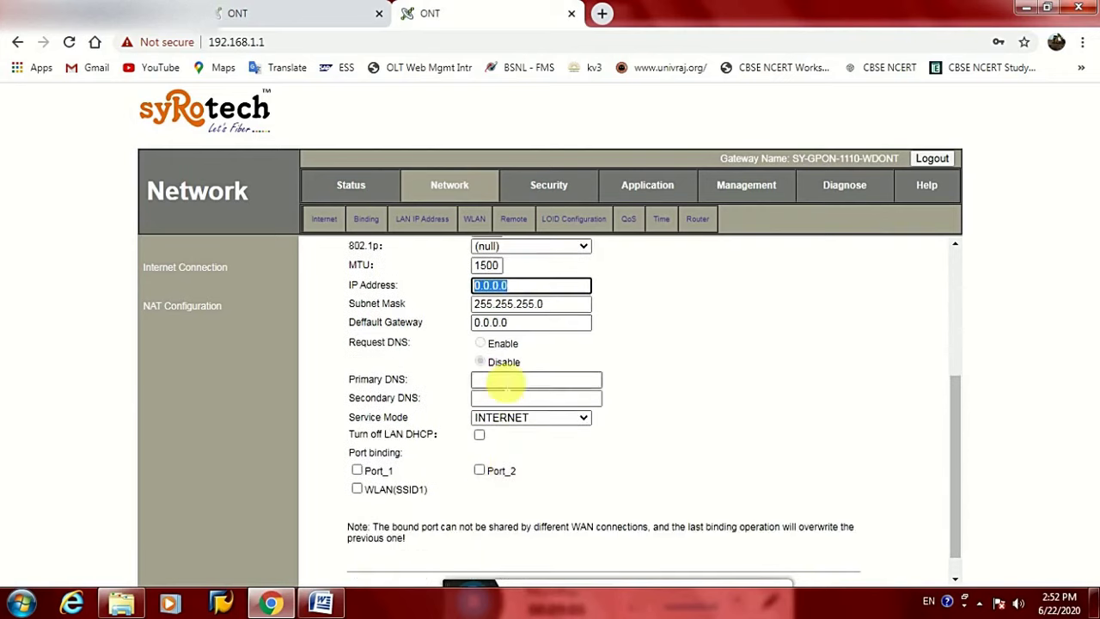
click(506, 383)
click(497, 409)
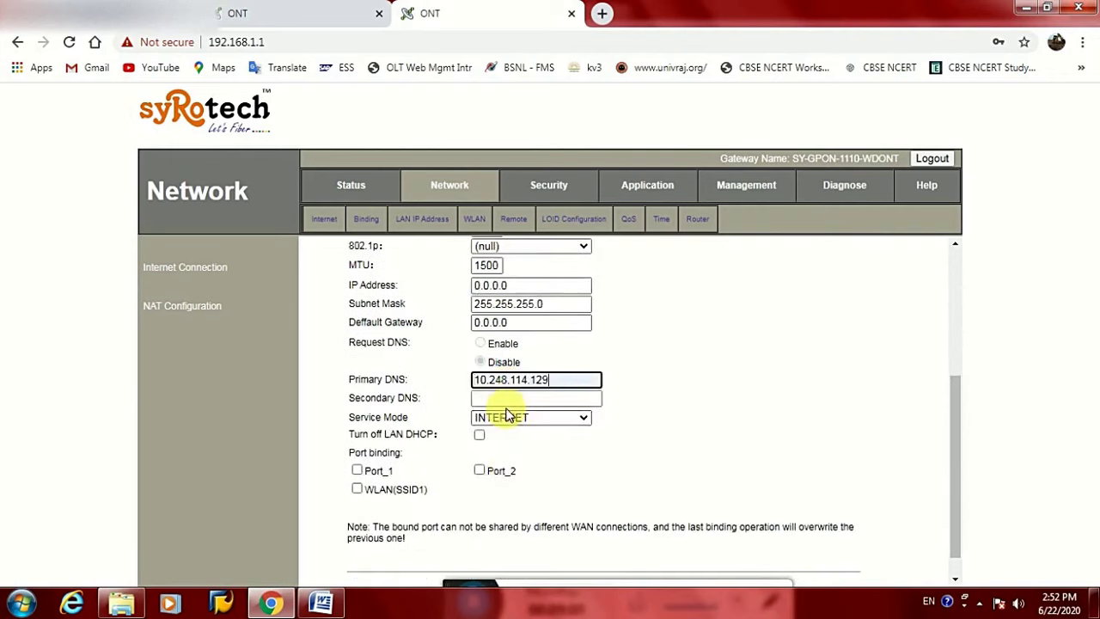
click(515, 397)
click(519, 435)
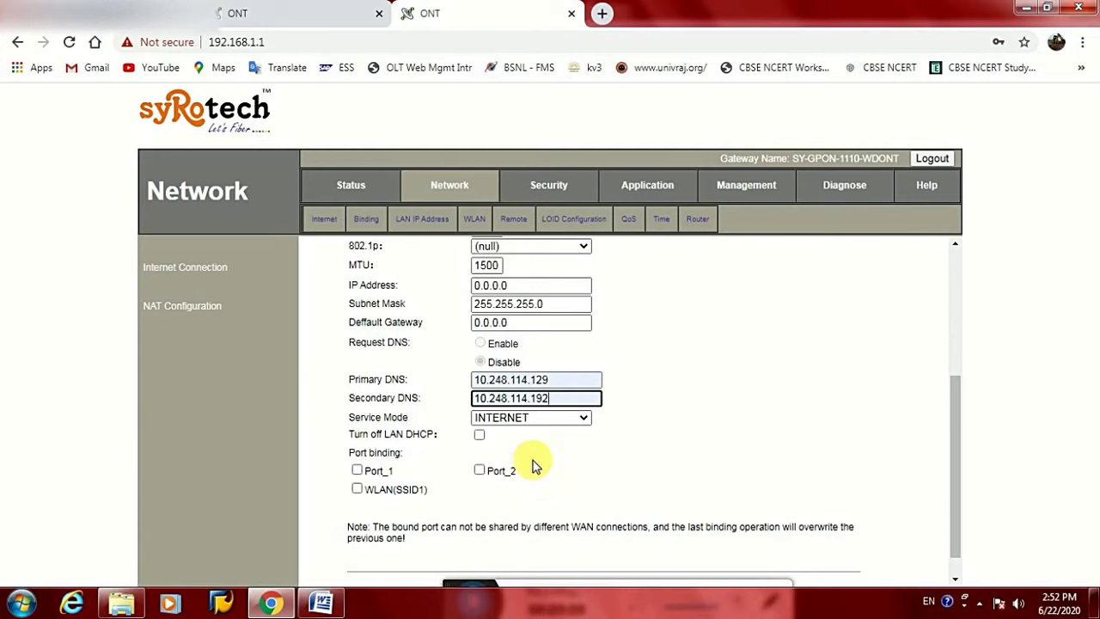
click(516, 421)
click(495, 484)
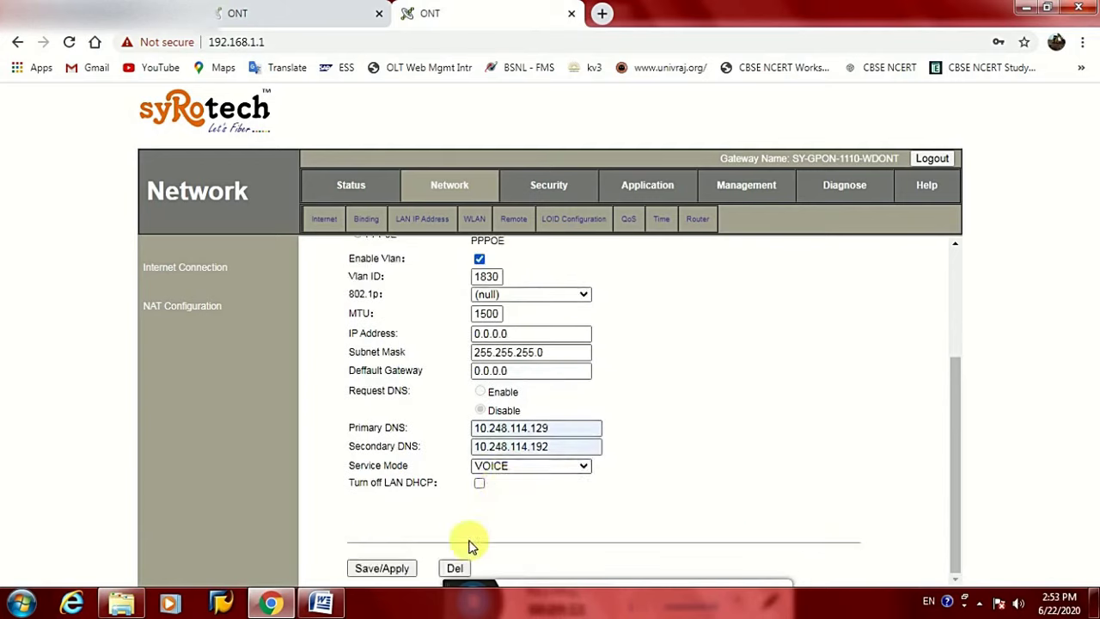
Correct the IP to 119.158.1.2, set gateway 119.158.1.1, and save the VOICE connection
click(404, 564)
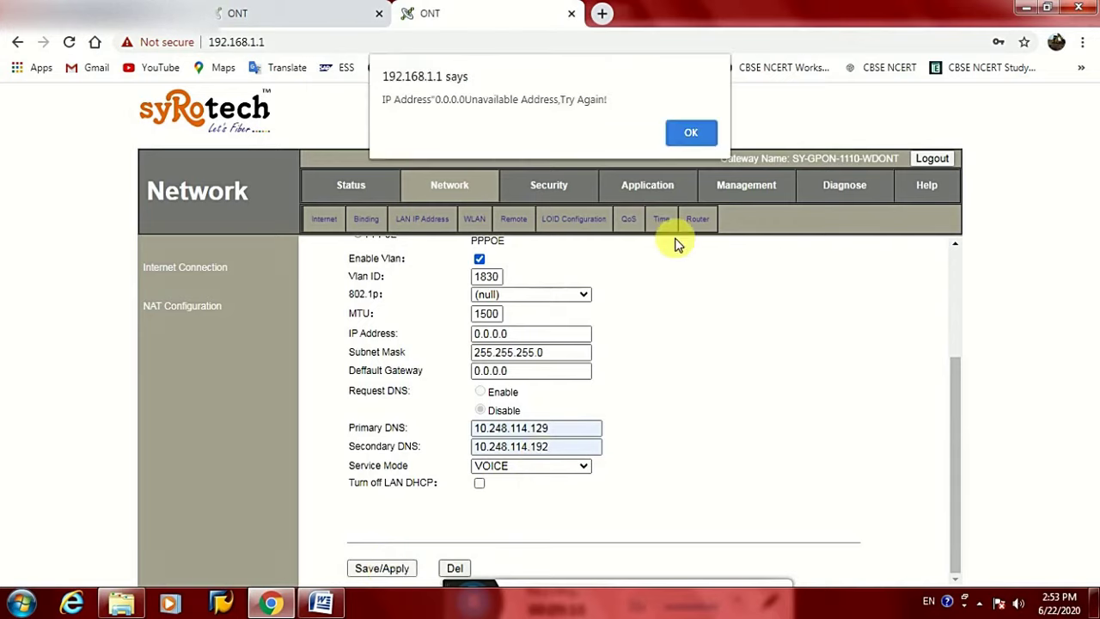
click(690, 134)
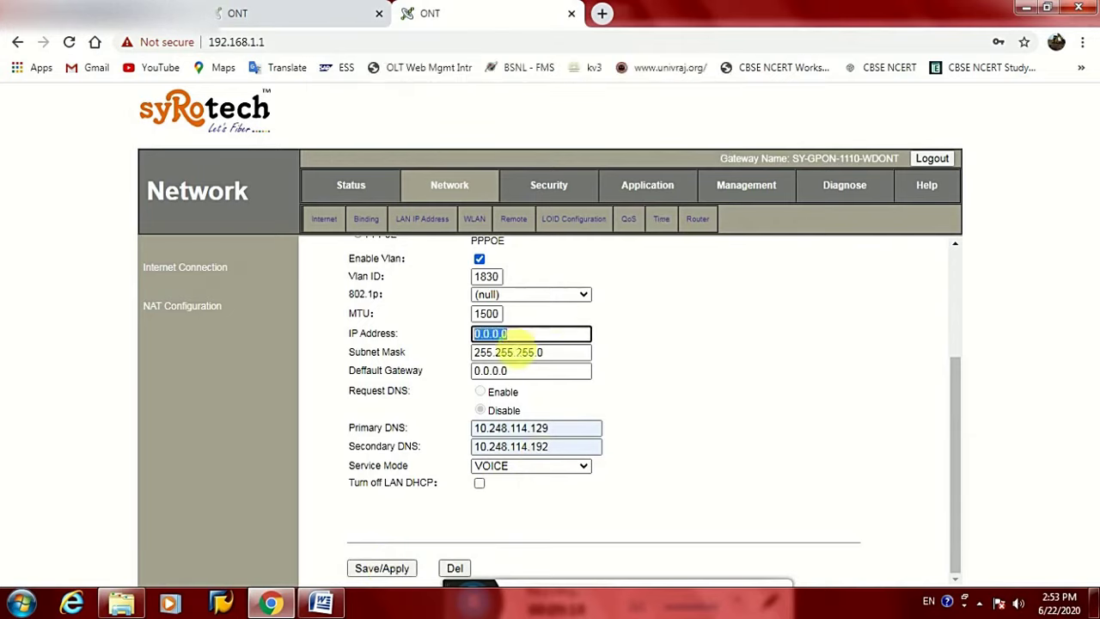
text(11)
key(BackSpace)
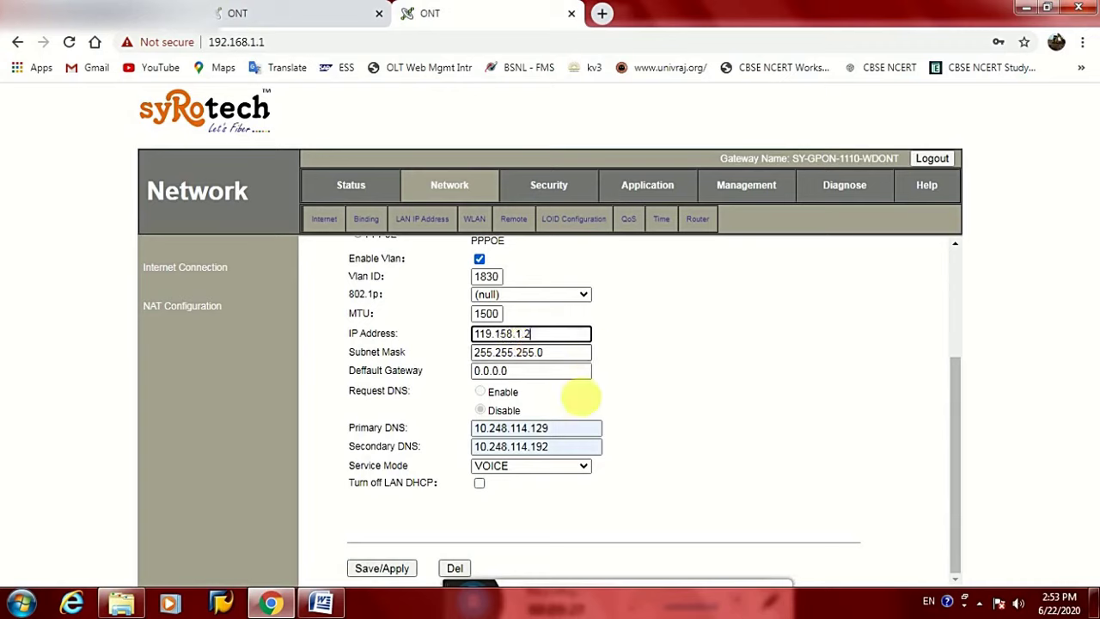
drag(550, 334, 483, 335)
key(ctrl+c)
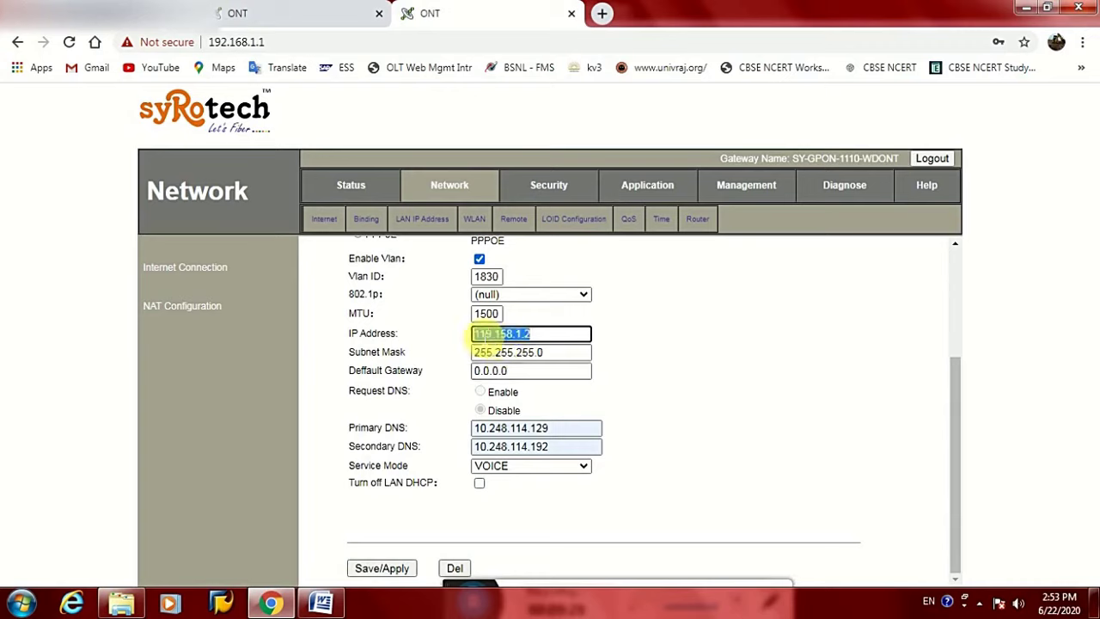
key(Tab)
key(Tab)
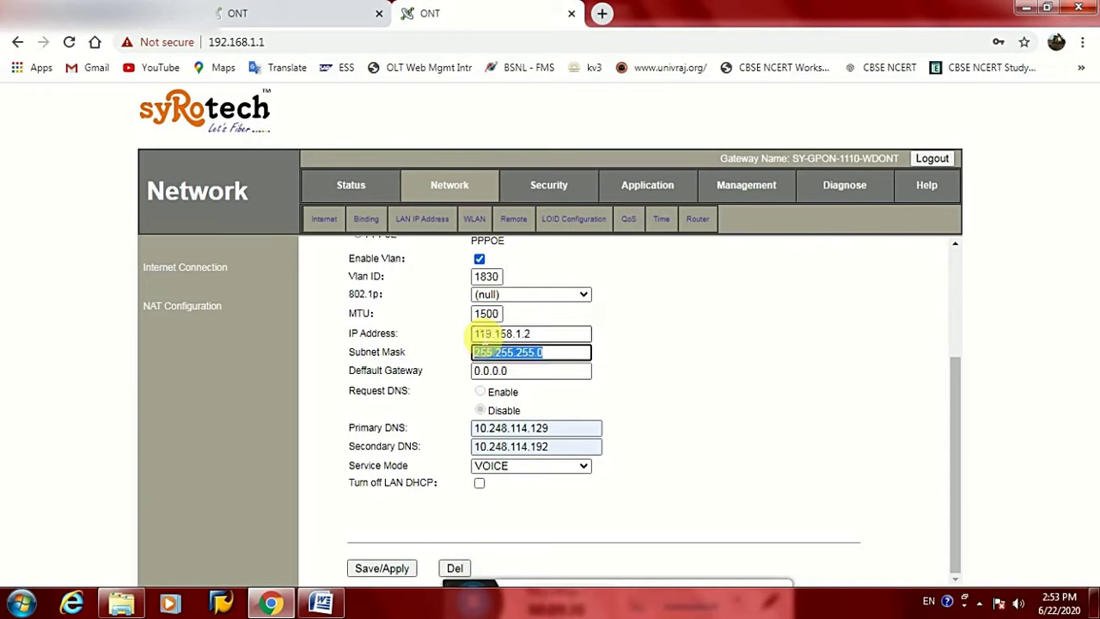
key(ctrl+v)
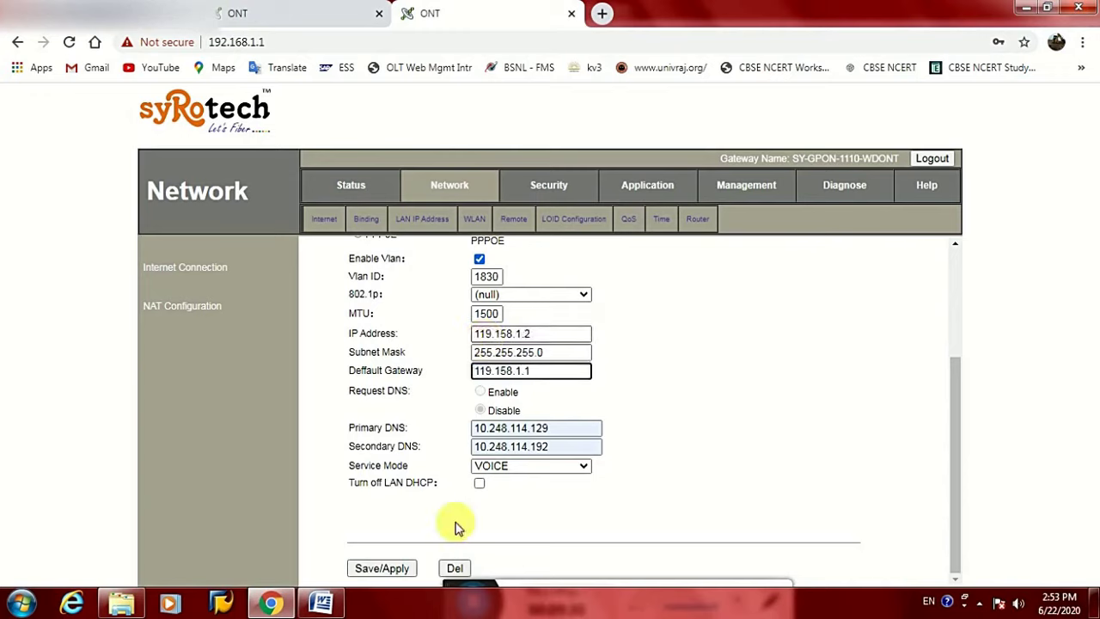
click(381, 568)
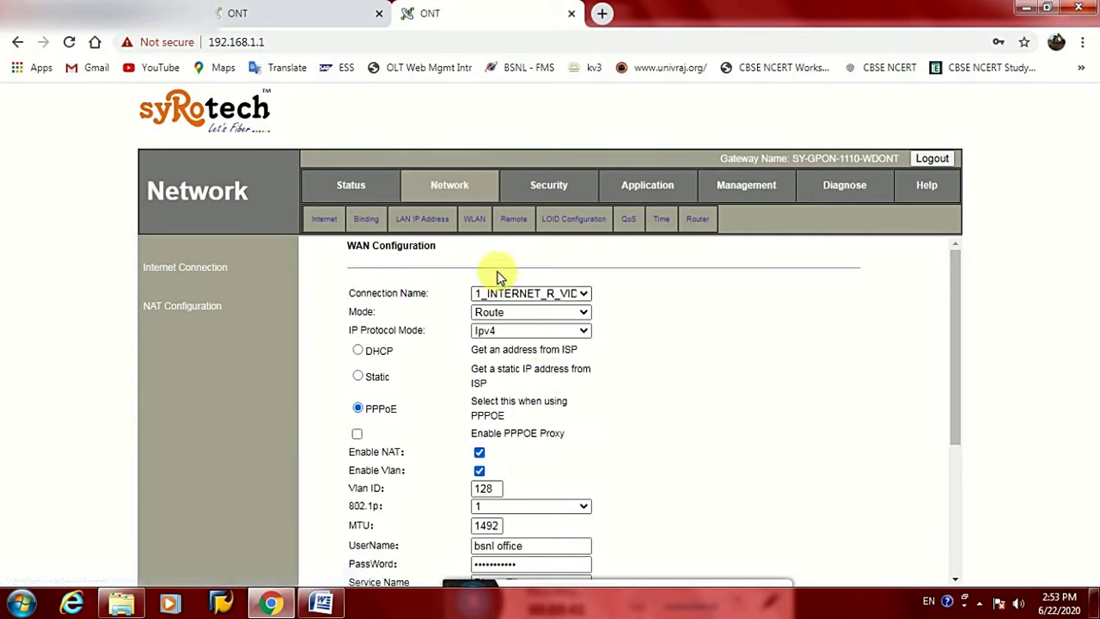
Confirm the VLAN 128 and VLAN 1830 WANs in WAN Connection Info, then return to Network
click(510, 294)
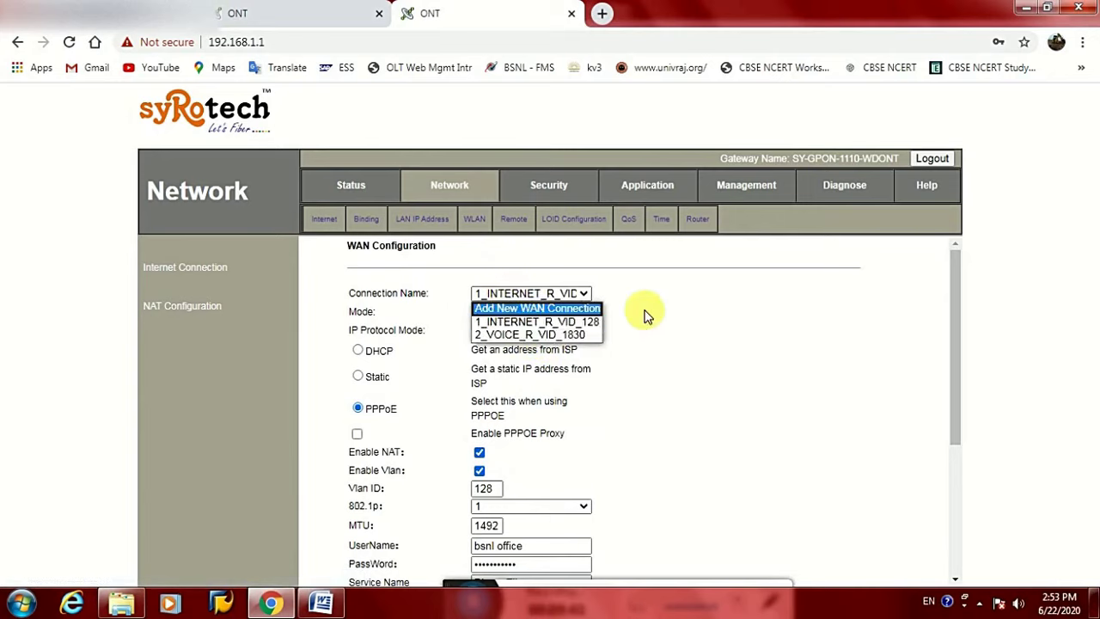
click(353, 187)
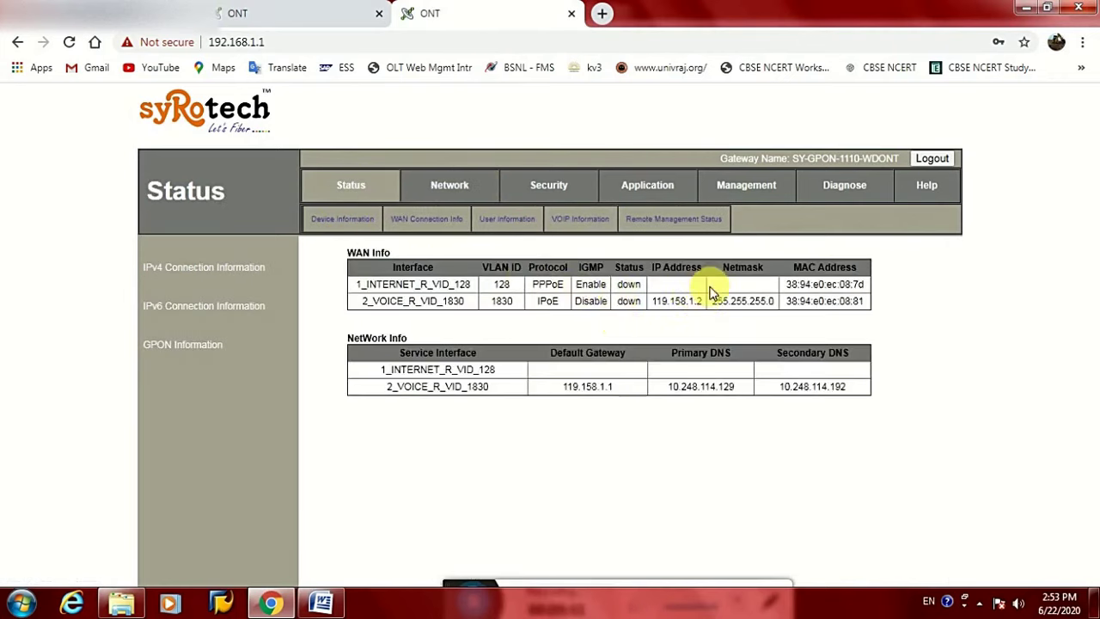
drag(628, 284, 628, 301)
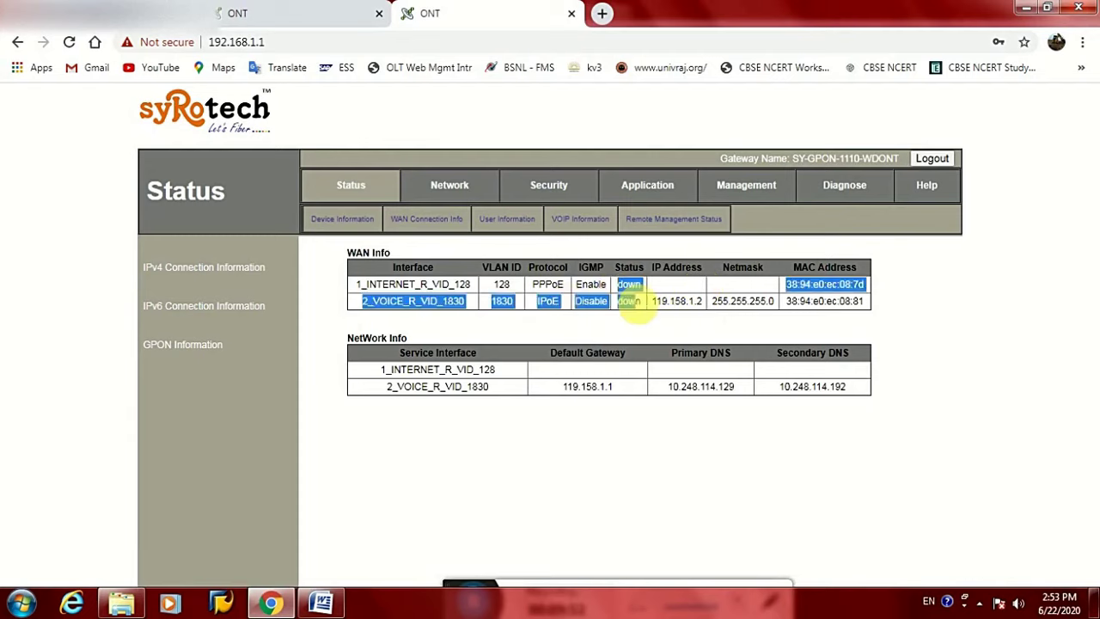
click(633, 309)
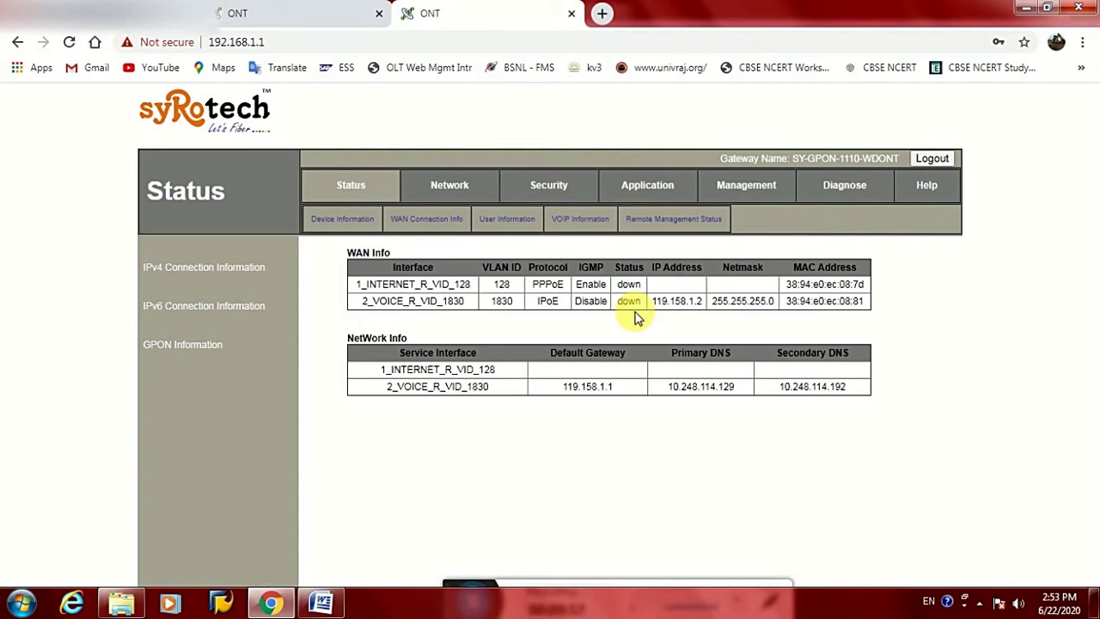
click(515, 222)
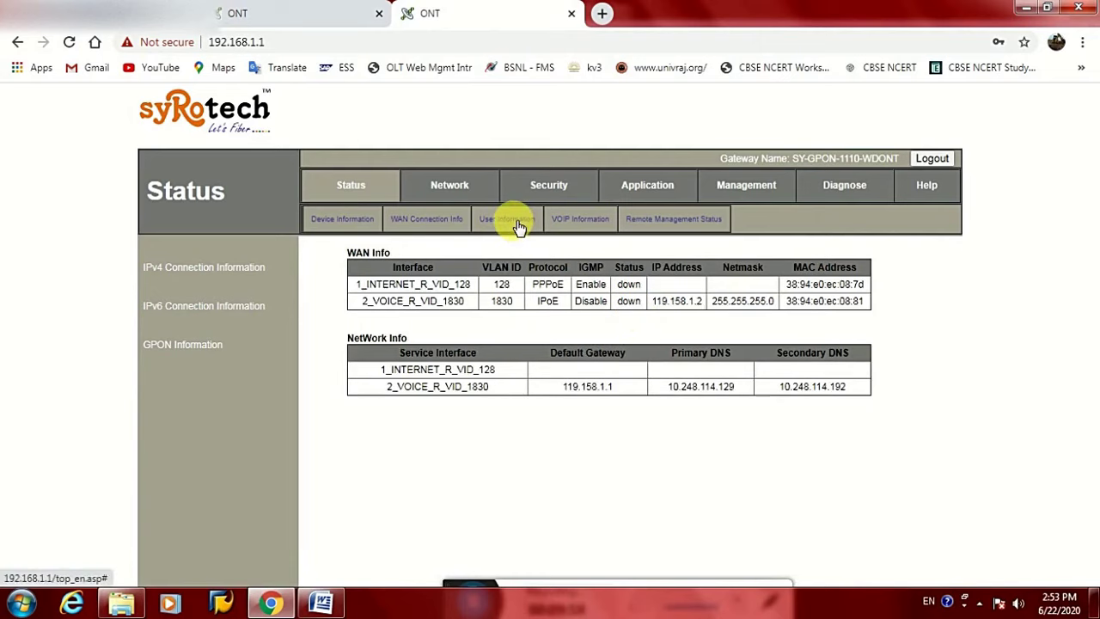
click(448, 185)
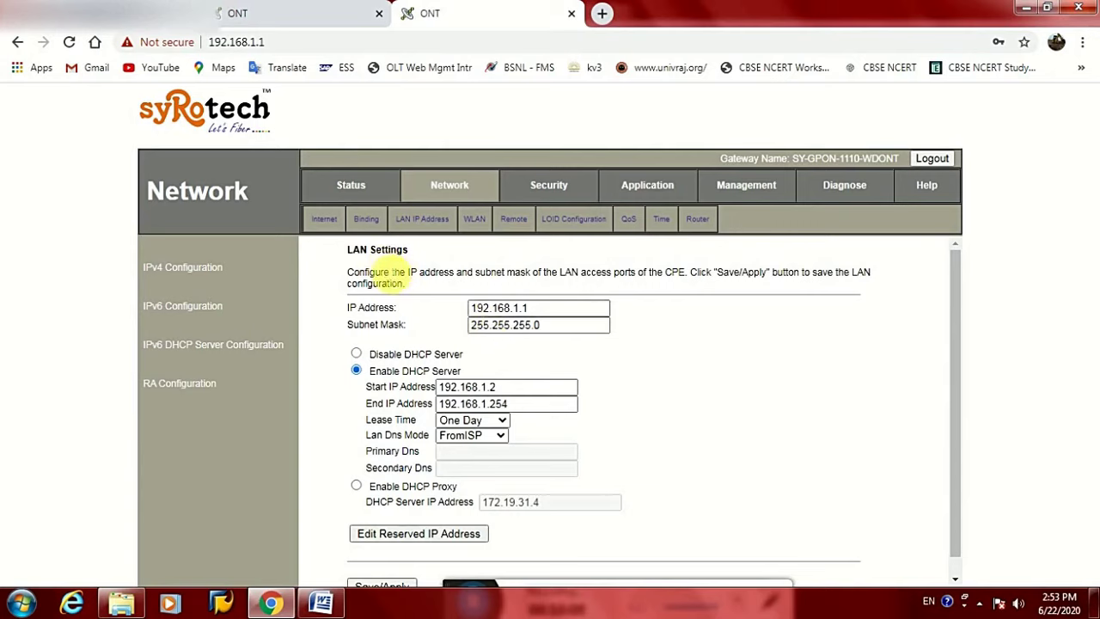
Review the 2.4 GHz access point's SSID FTTH-0877 on the WLAN Basic page
click(325, 221)
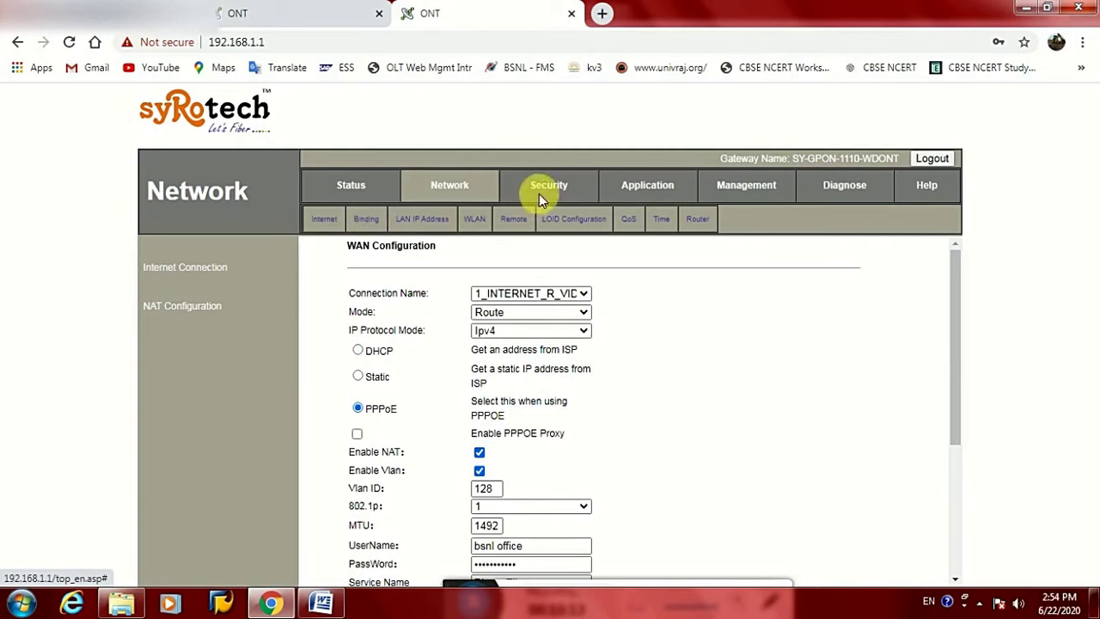
click(474, 220)
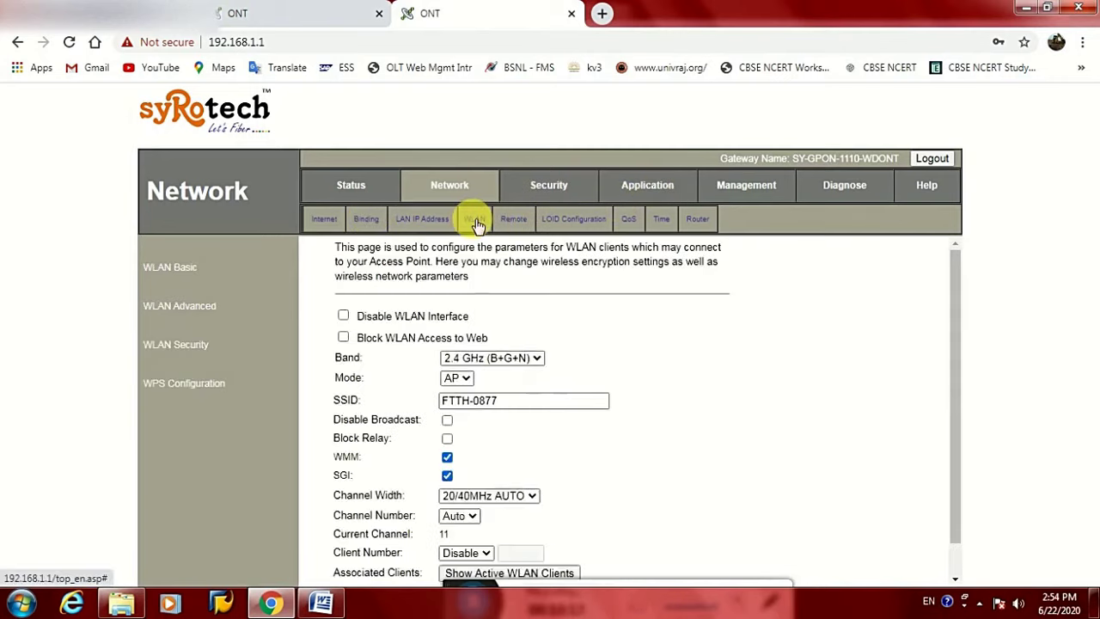
scroll(473, 314, down, 1)
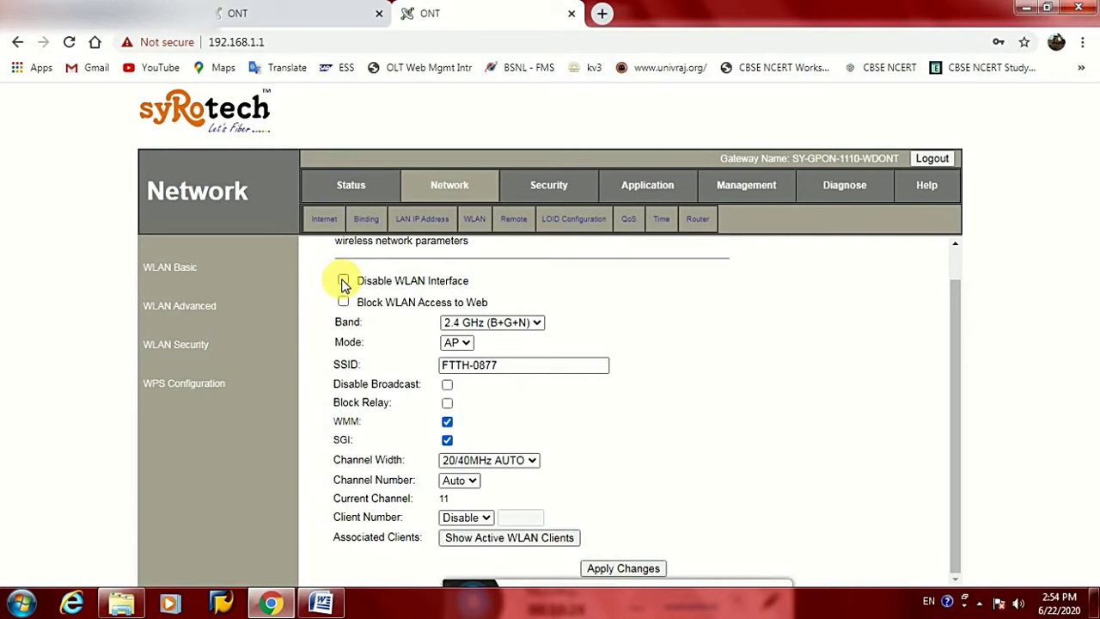
drag(506, 365, 442, 370)
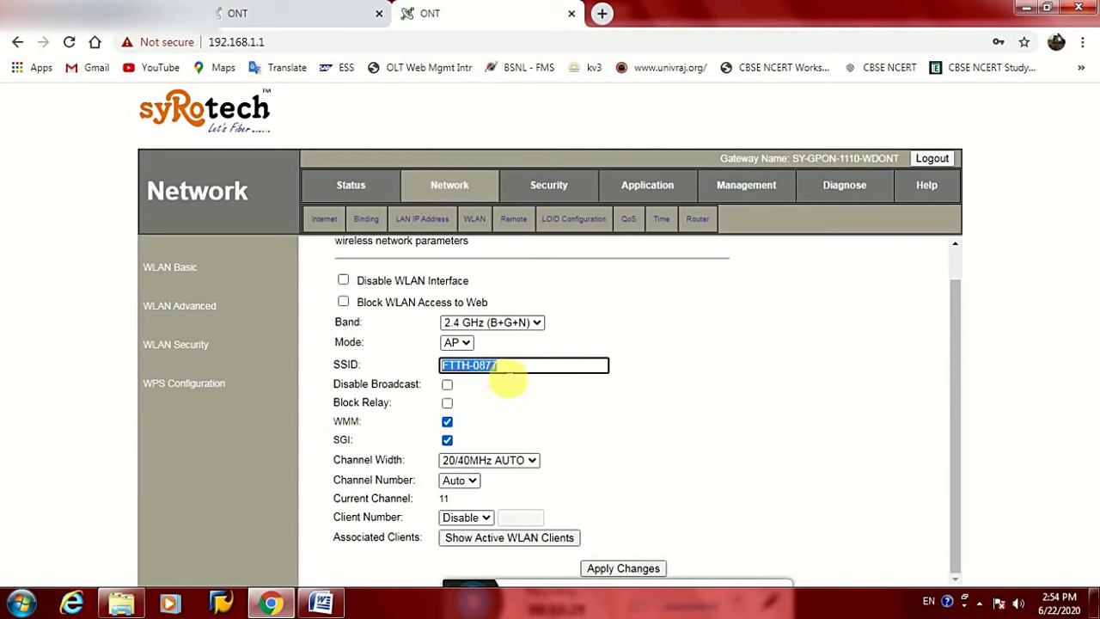
click(511, 370)
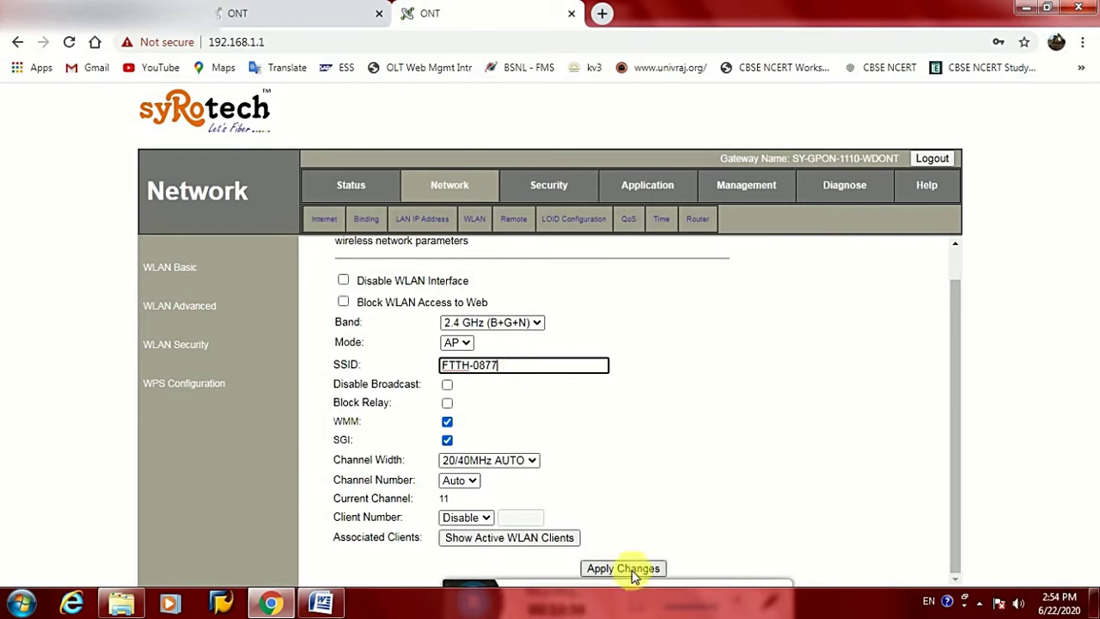
click(206, 314)
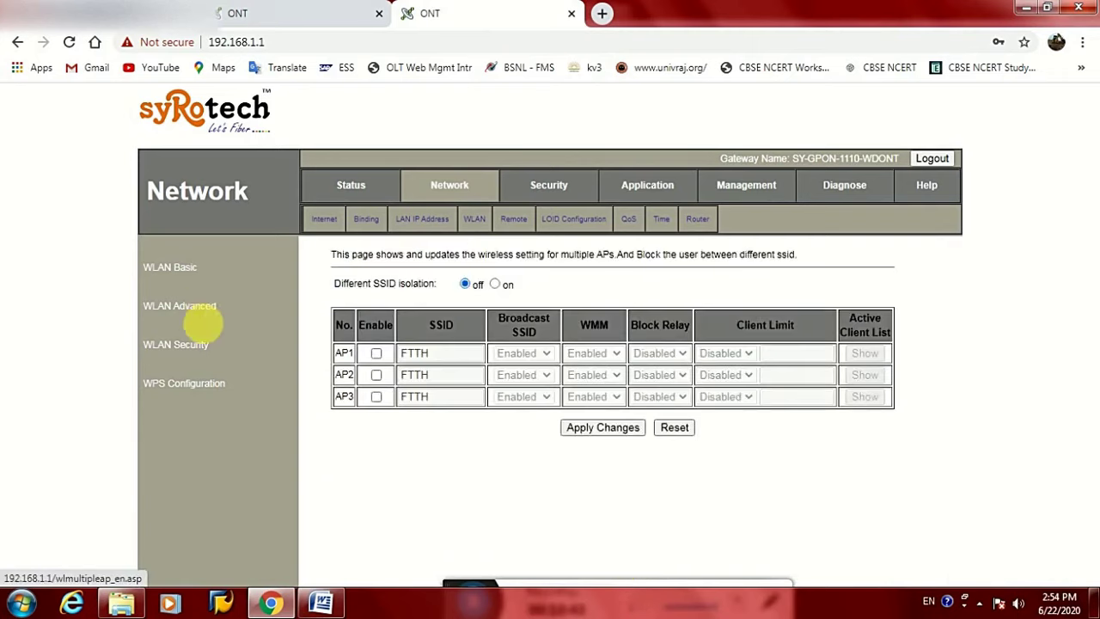
Check the WPA2 Mixed security key, then view WPS info showing WPA2-Mixed PSK with TKIP+AES
click(198, 346)
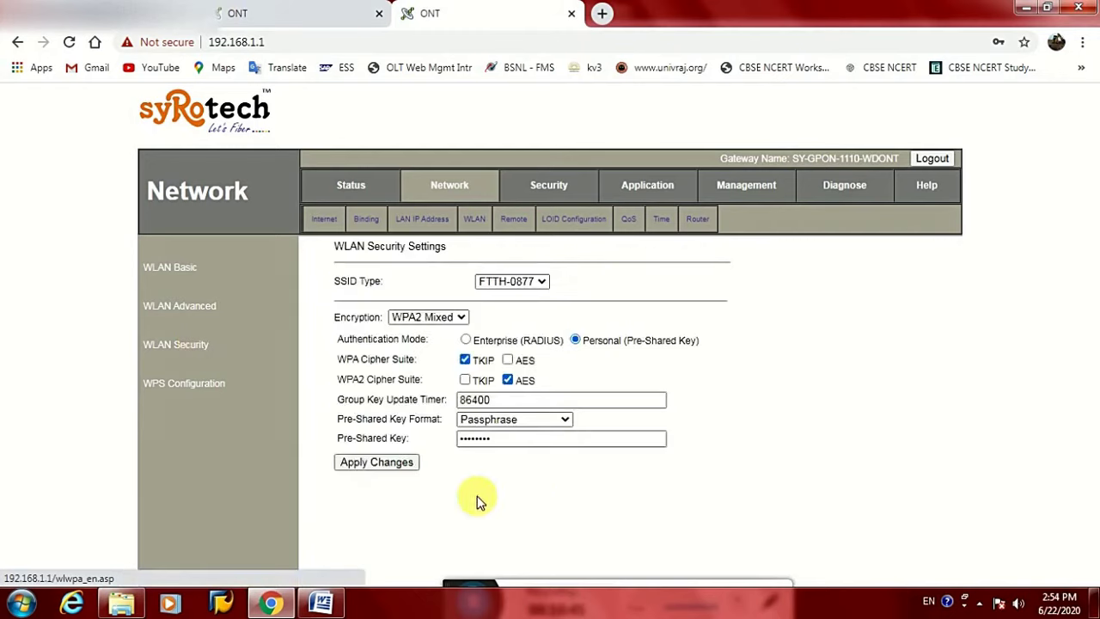
click(506, 440)
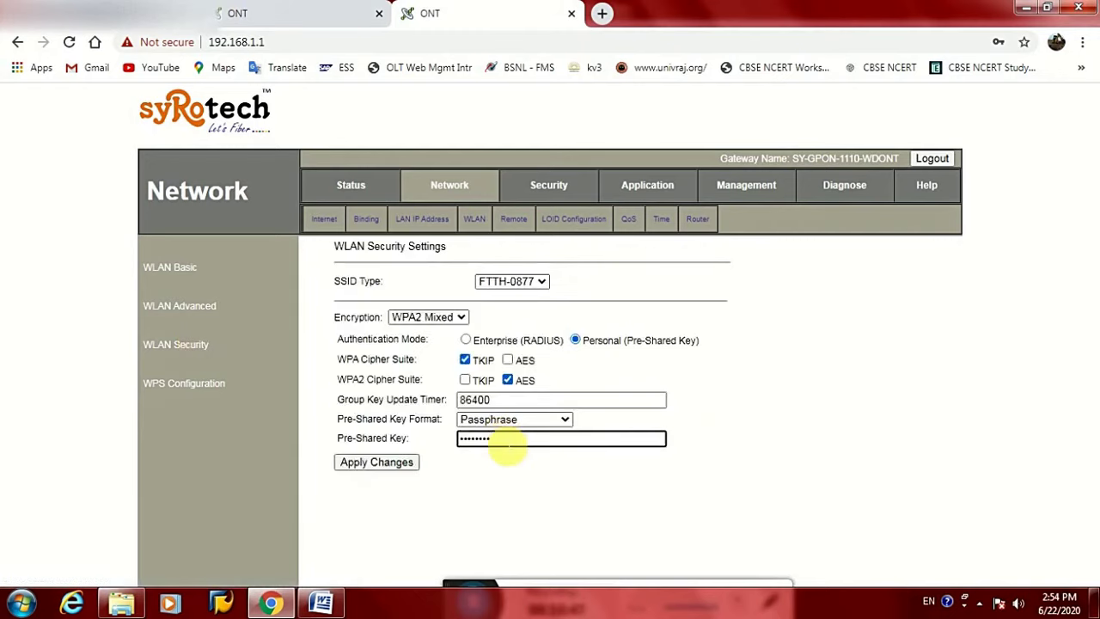
click(196, 383)
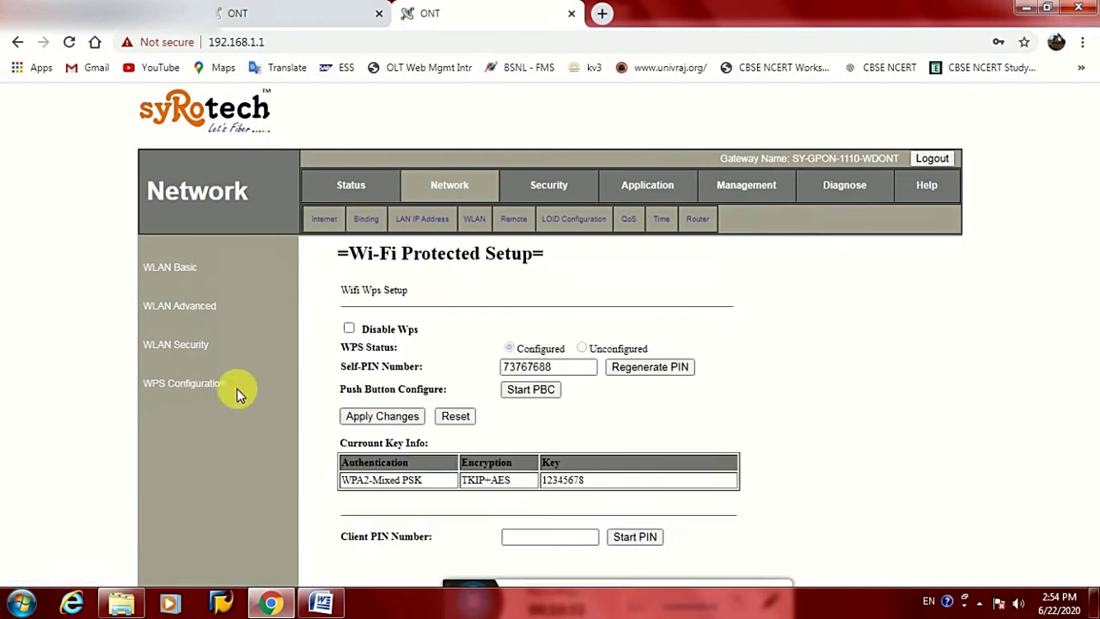
double_click(569, 481)
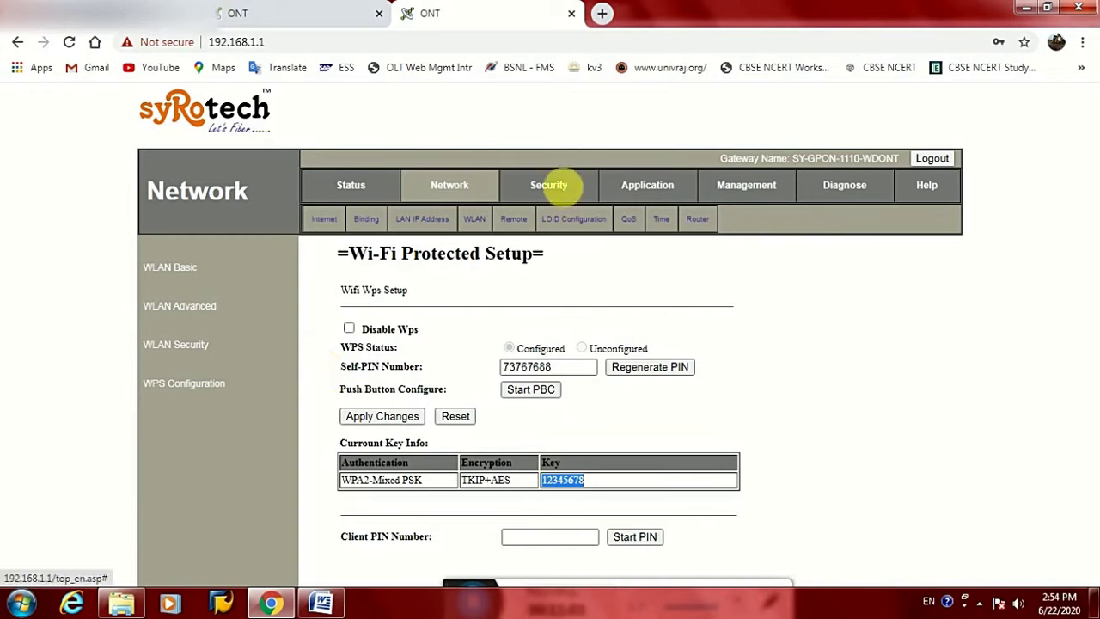
Open Application > VOIP and review the SIP register and proxy fields down to Line1
click(653, 190)
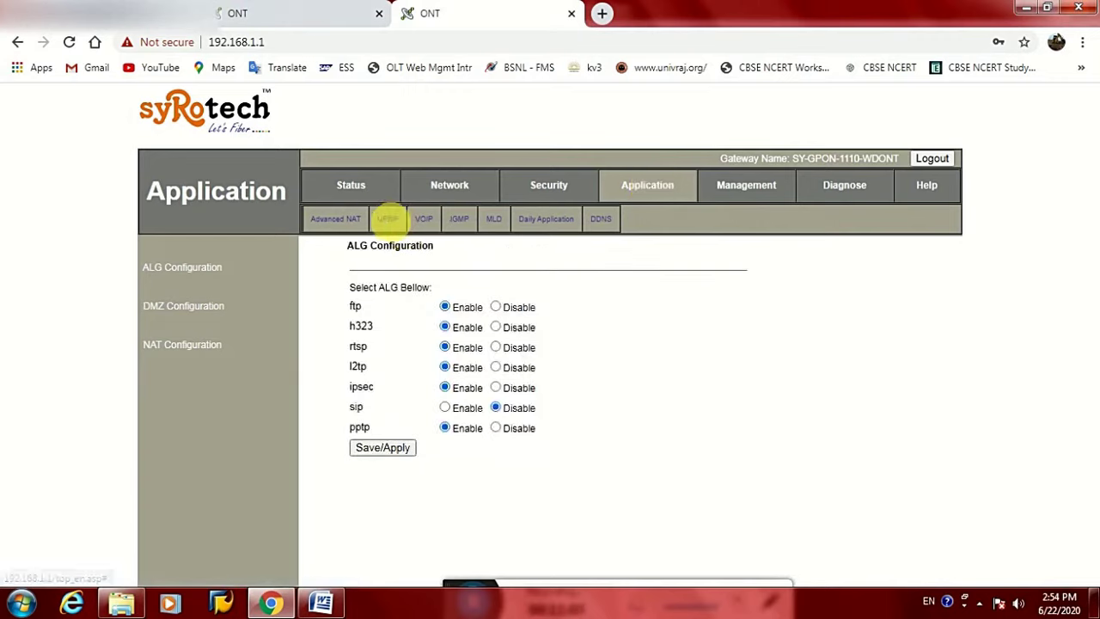
click(389, 221)
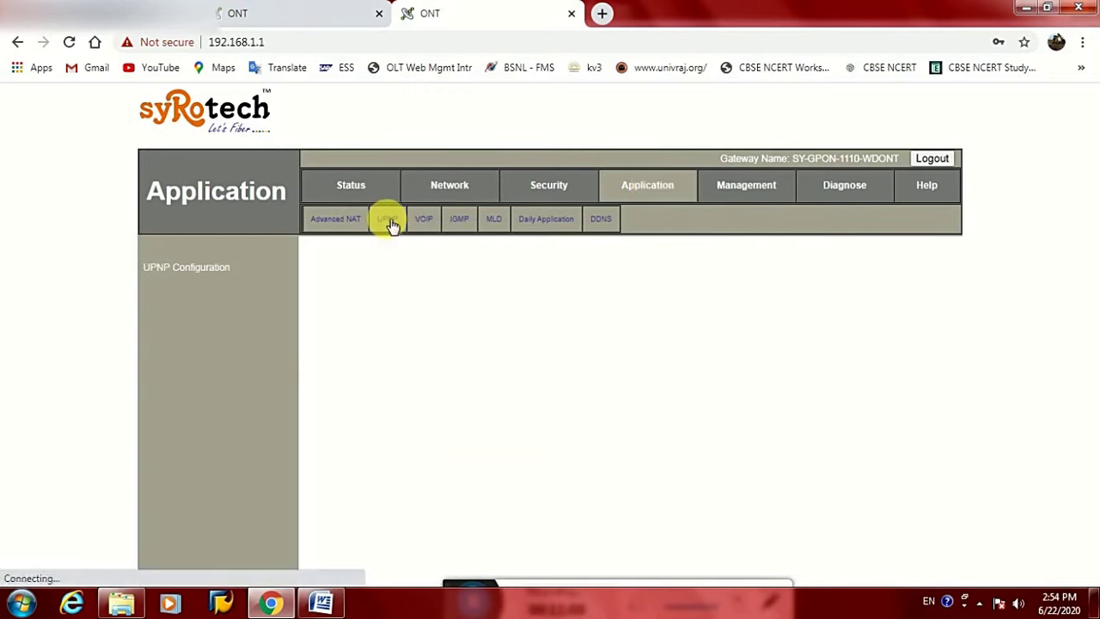
click(423, 218)
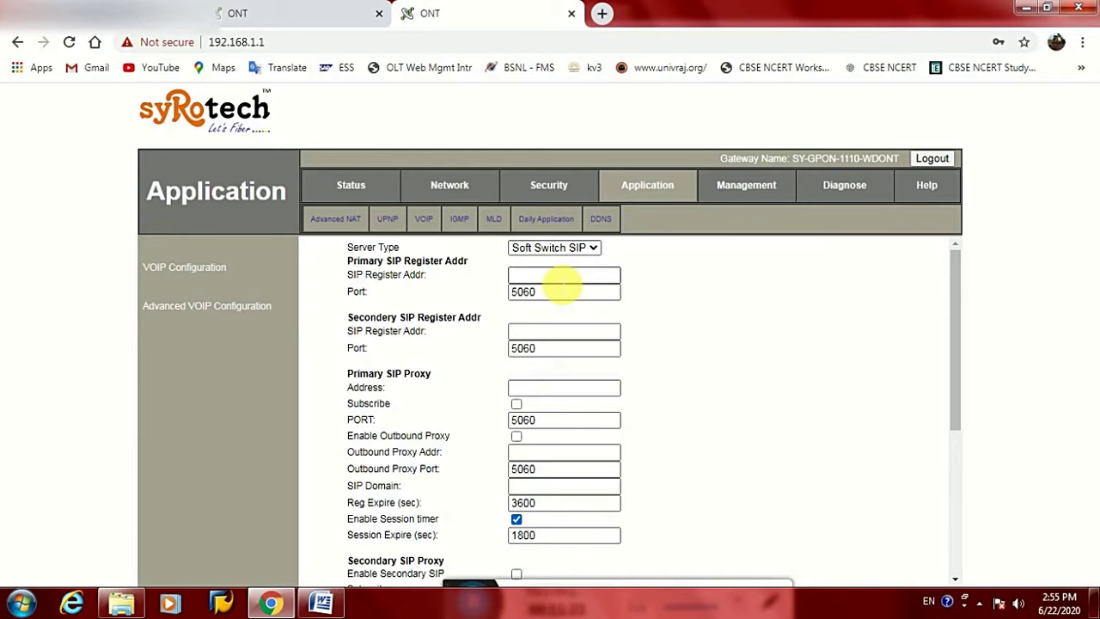
click(556, 278)
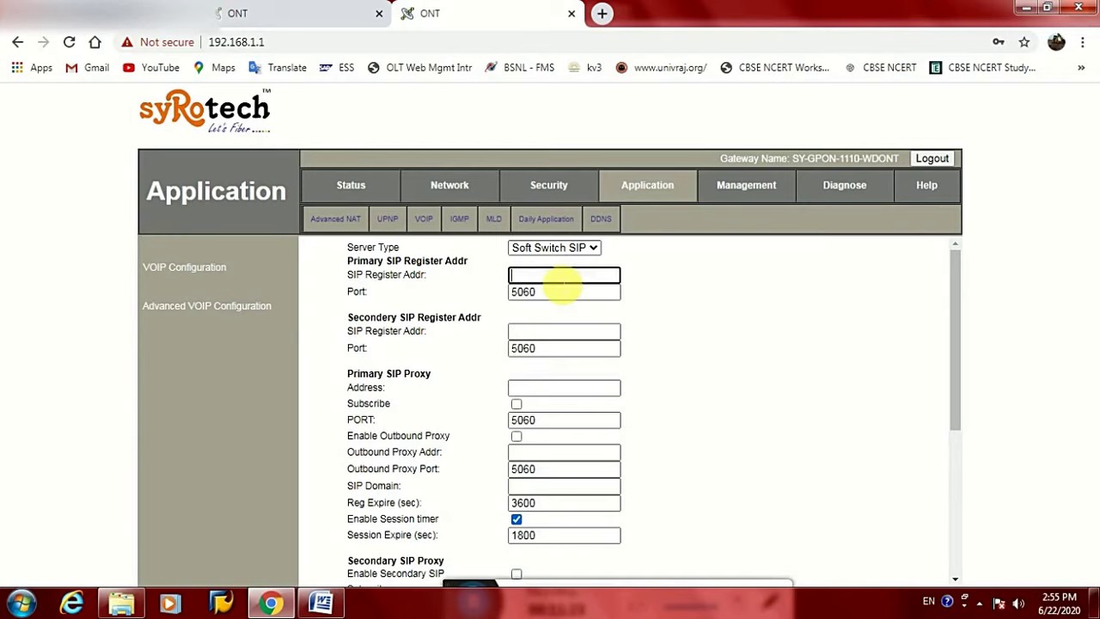
click(536, 334)
click(546, 391)
click(633, 436)
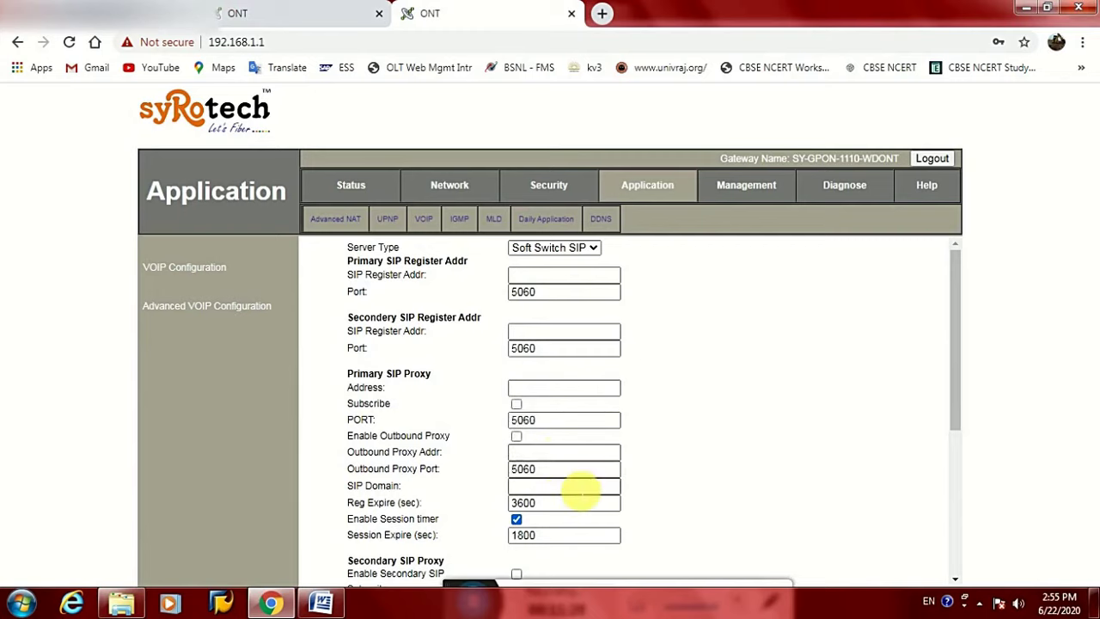
scroll(678, 445, down, 3)
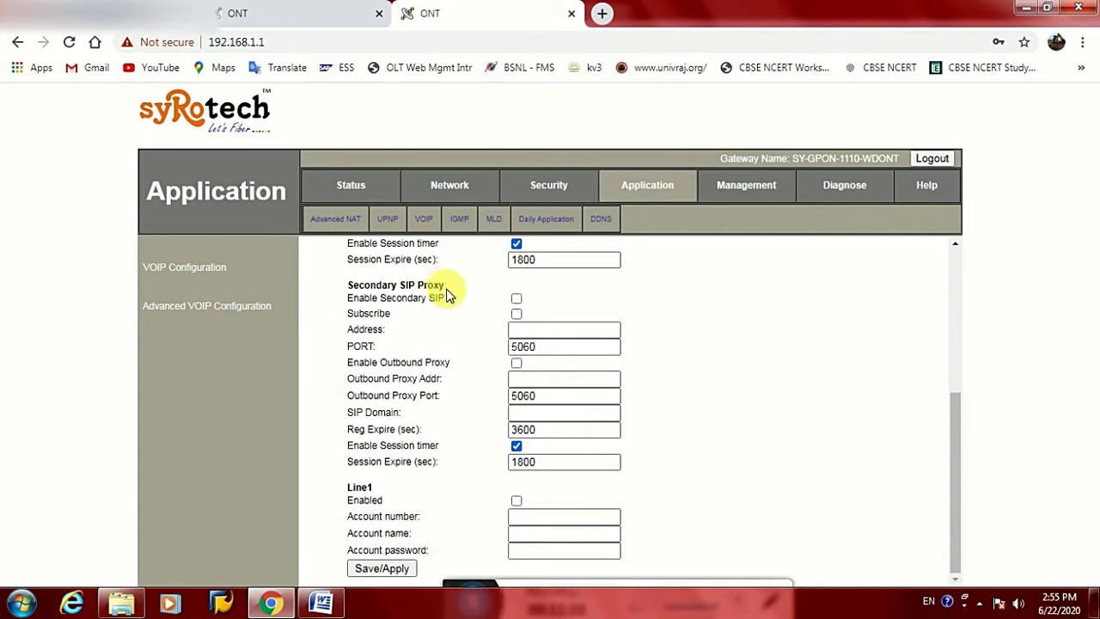
click(526, 515)
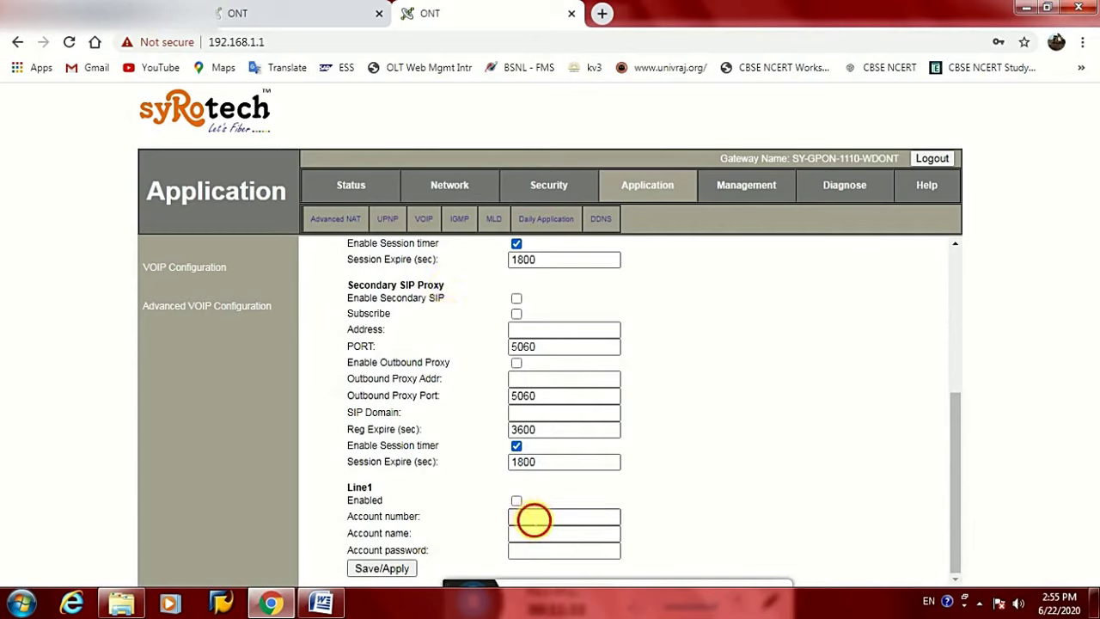
Enable VoIP Line1 and enter the subscriber's account number
click(516, 501)
click(551, 518)
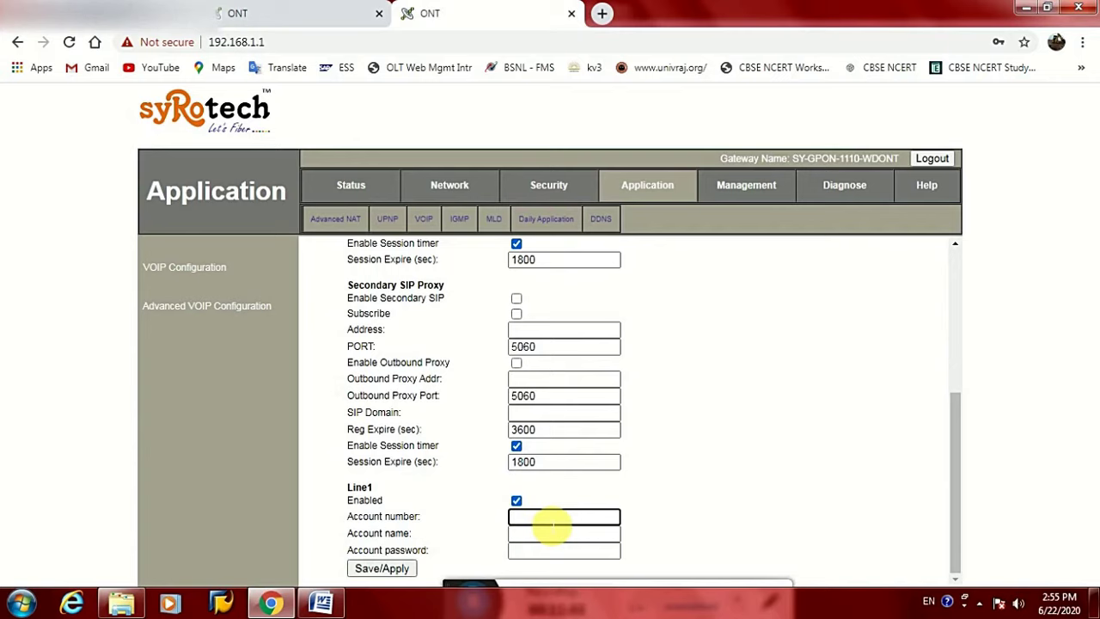
Copy the account number into Account name and Account password, then save the line settings
drag(591, 517, 526, 526)
right_click(525, 522)
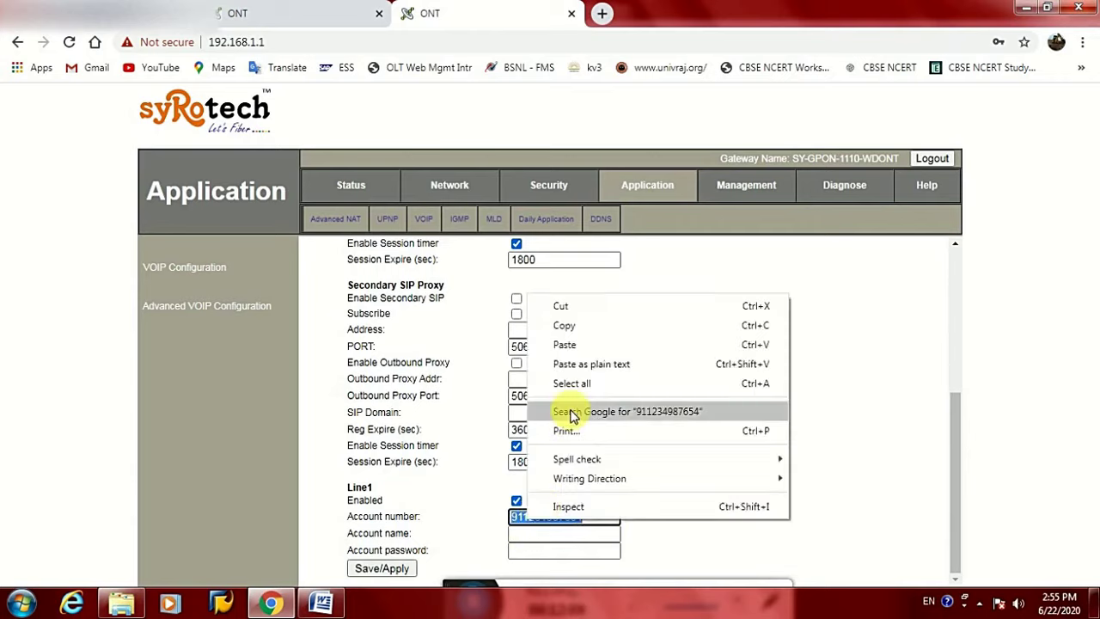
click(567, 324)
right_click(537, 537)
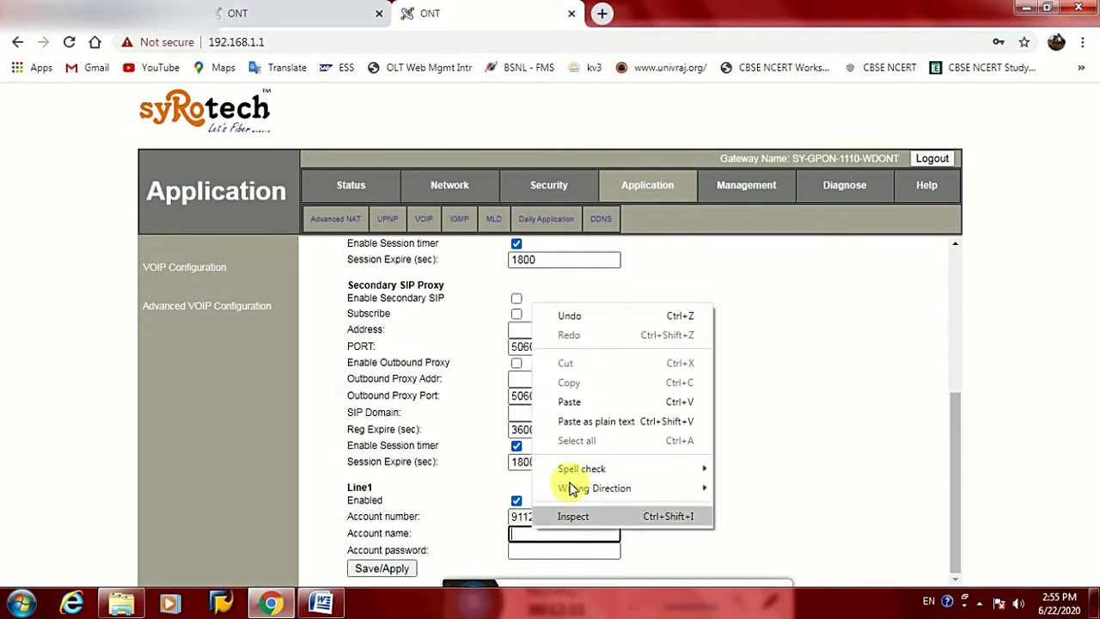
click(569, 400)
right_click(552, 554)
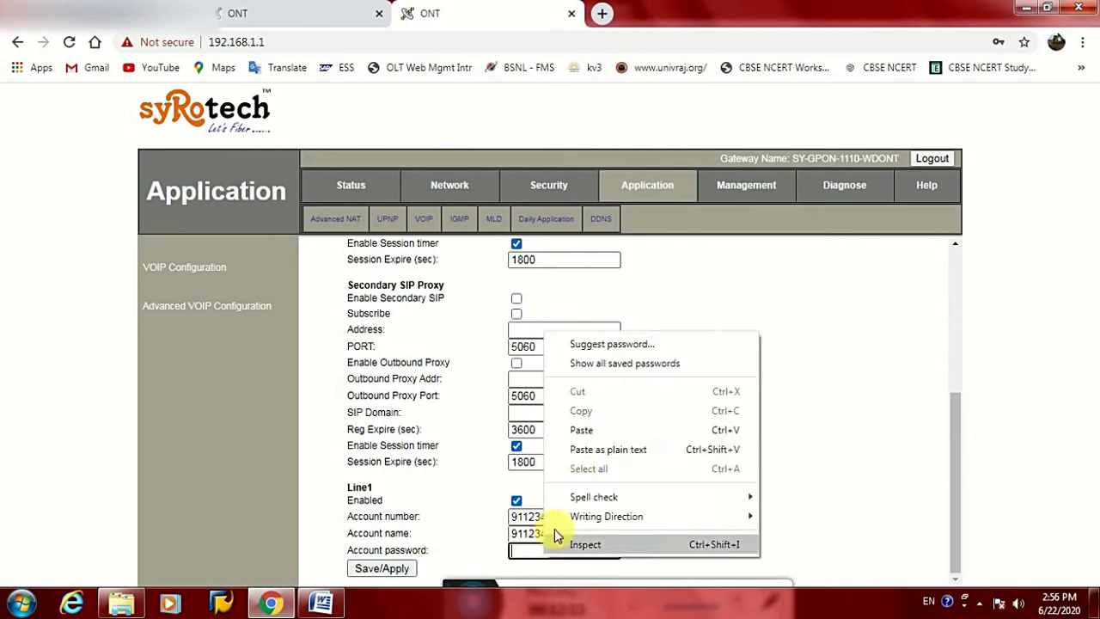
click(567, 424)
click(384, 569)
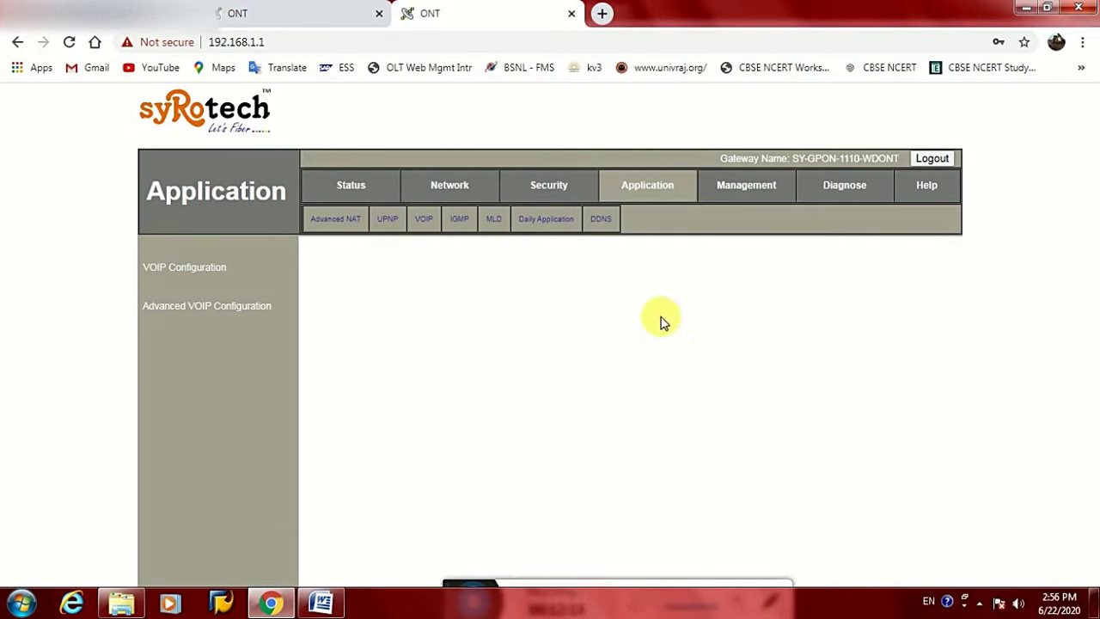
Review the reloaded VOIP form, decline Chrome's password save, and return to Network WAN settings
click(577, 332)
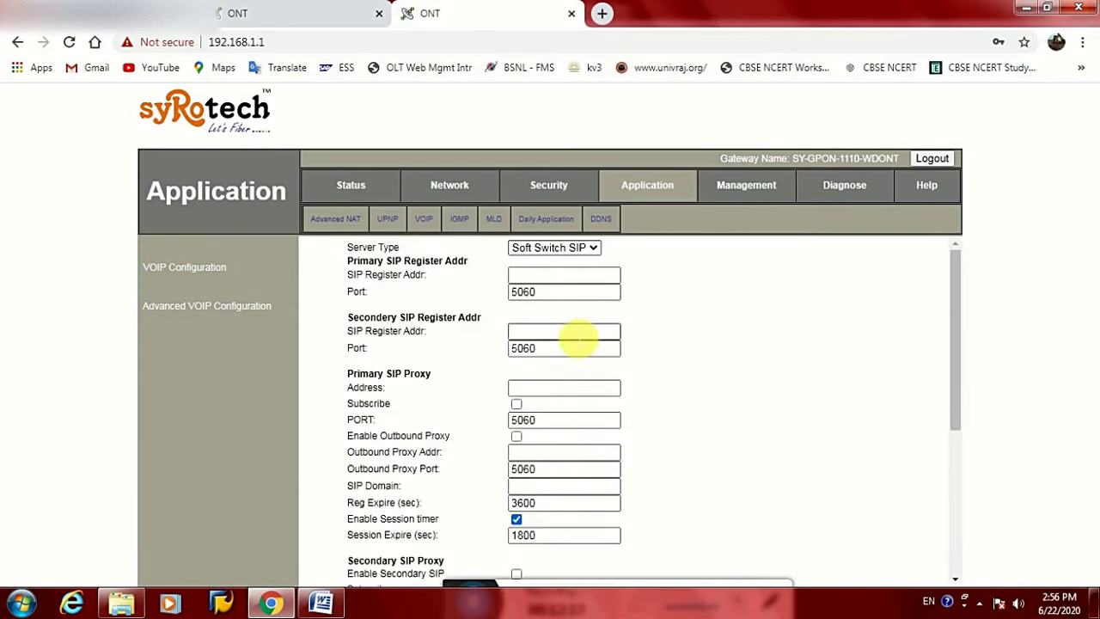
scroll(571, 338, down, 3)
scroll(567, 327, up, 3)
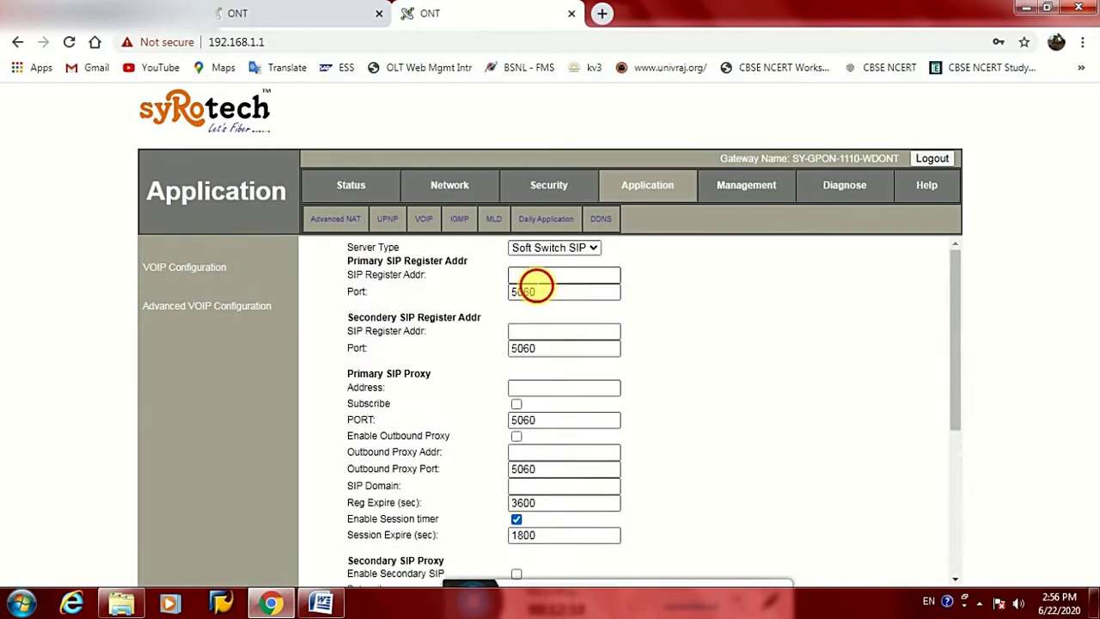
click(550, 275)
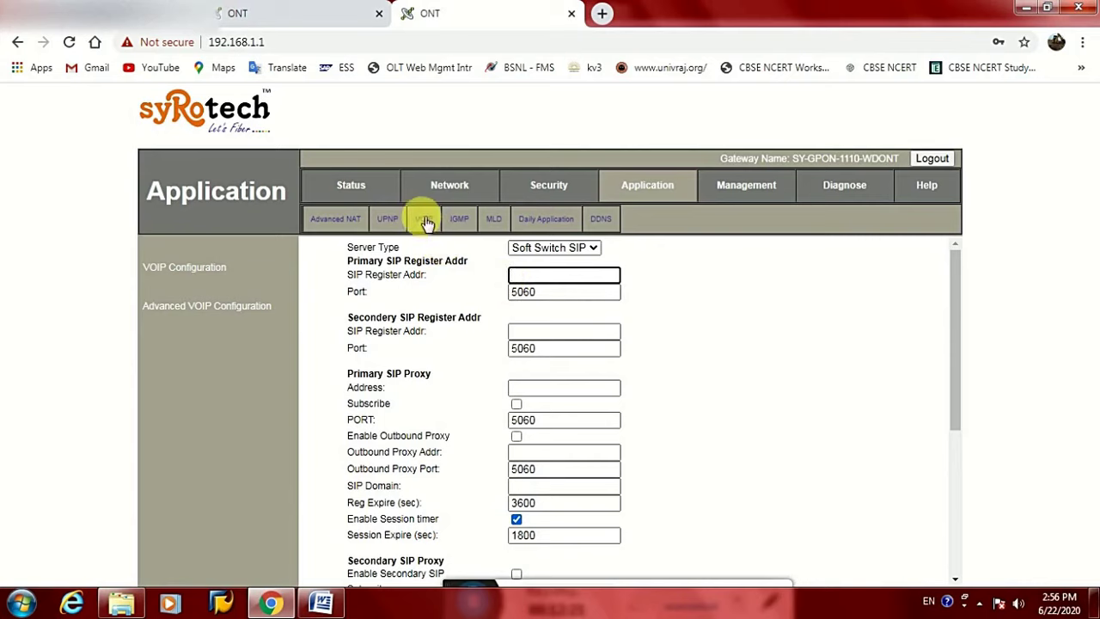
click(729, 187)
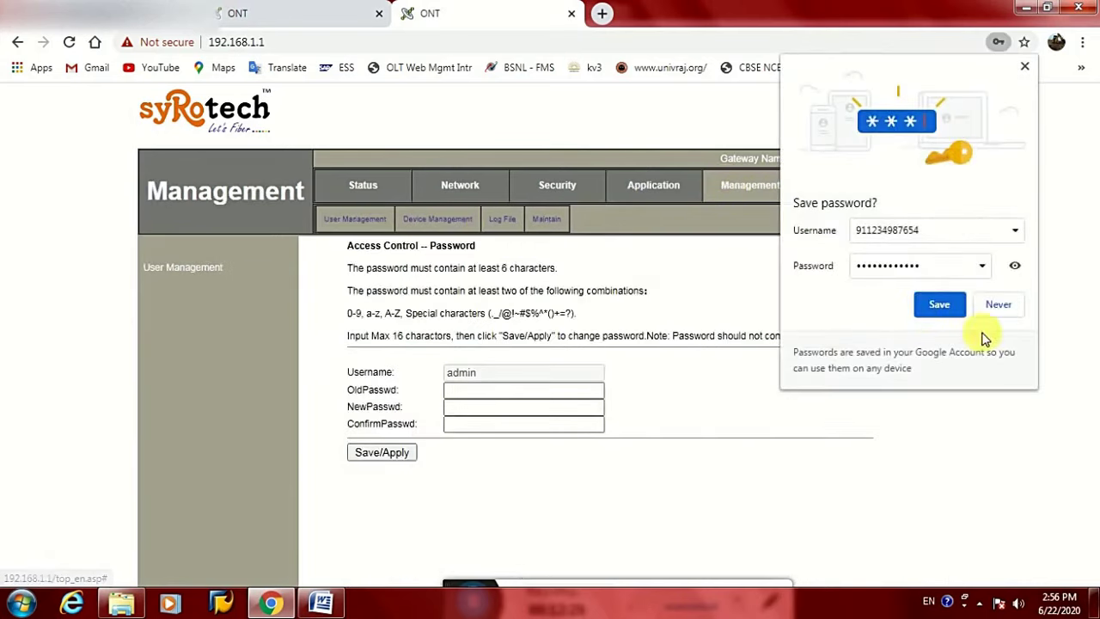
click(998, 306)
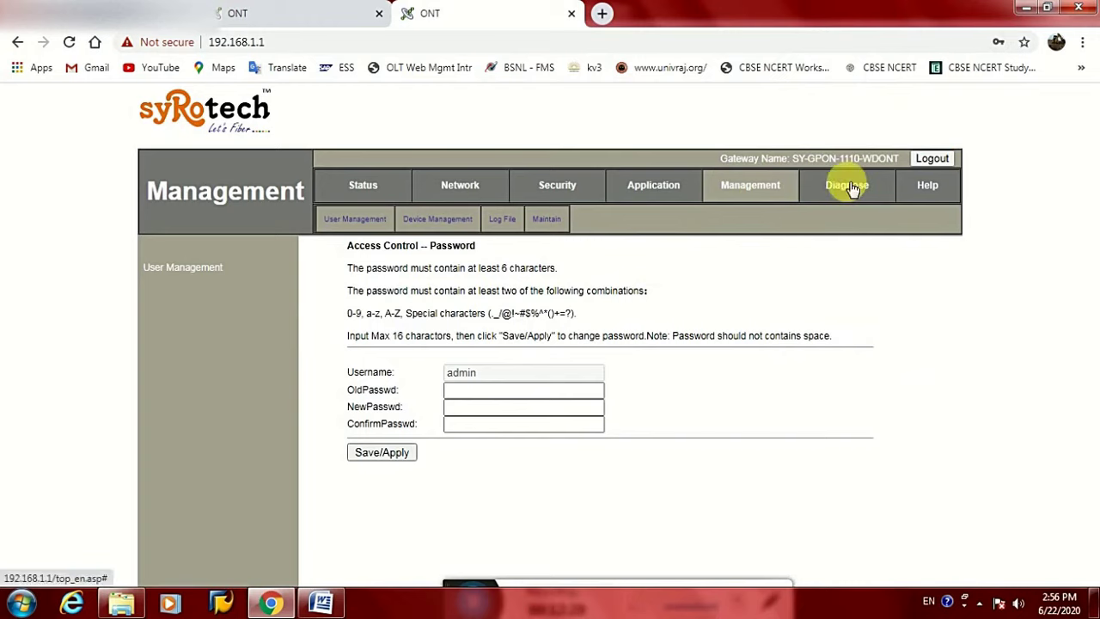
click(460, 185)
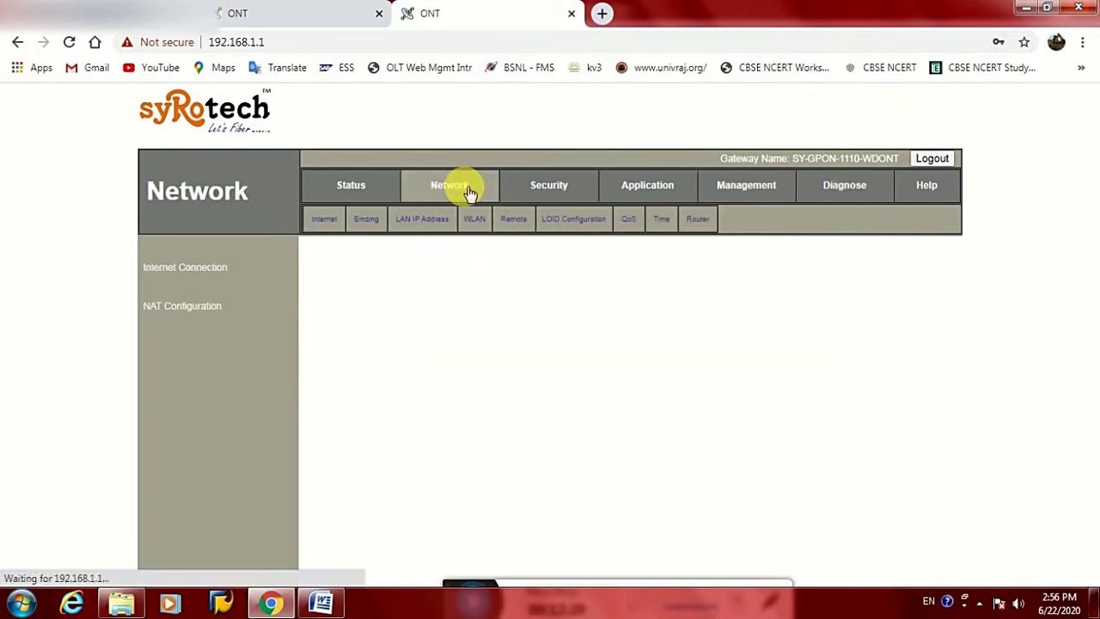